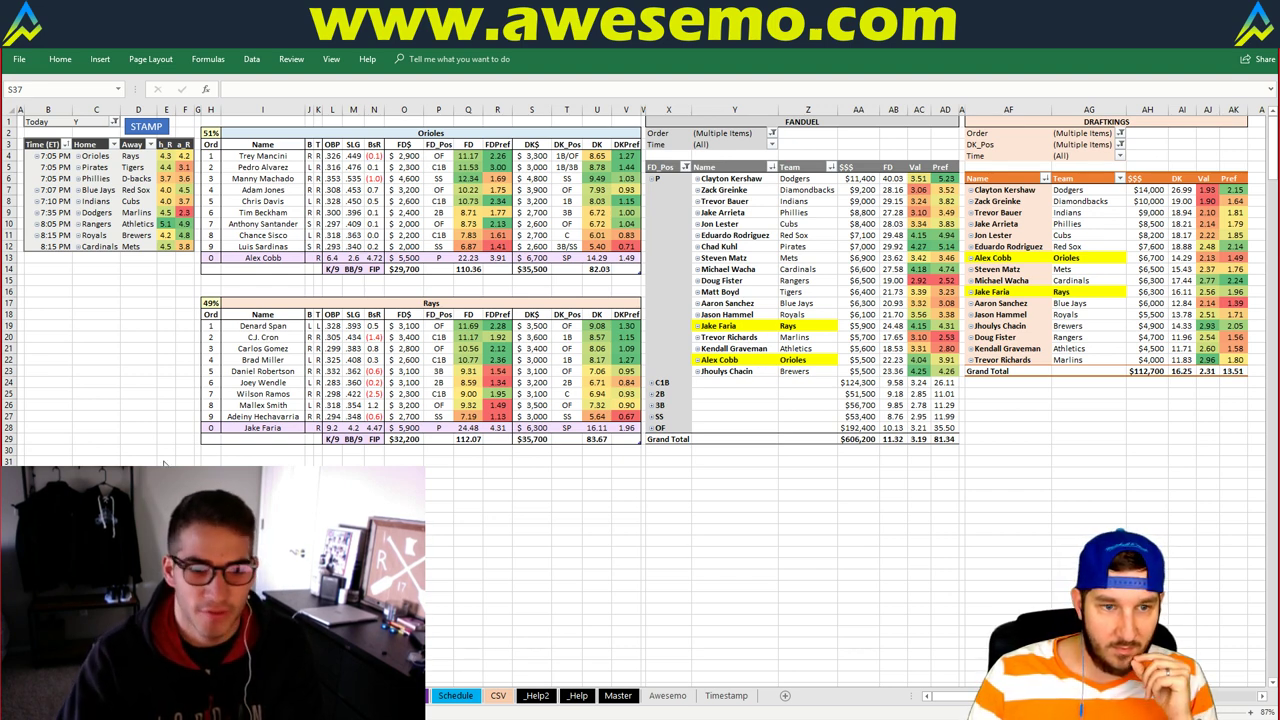
Clear the old AWAY, HOME and TIME entries in A2:C14 and the value in D2 on the Timestamp sheet
{"action": "key", "text": "alt+Tab"}
{"action": "left_click", "coordinate": [103, 352]}
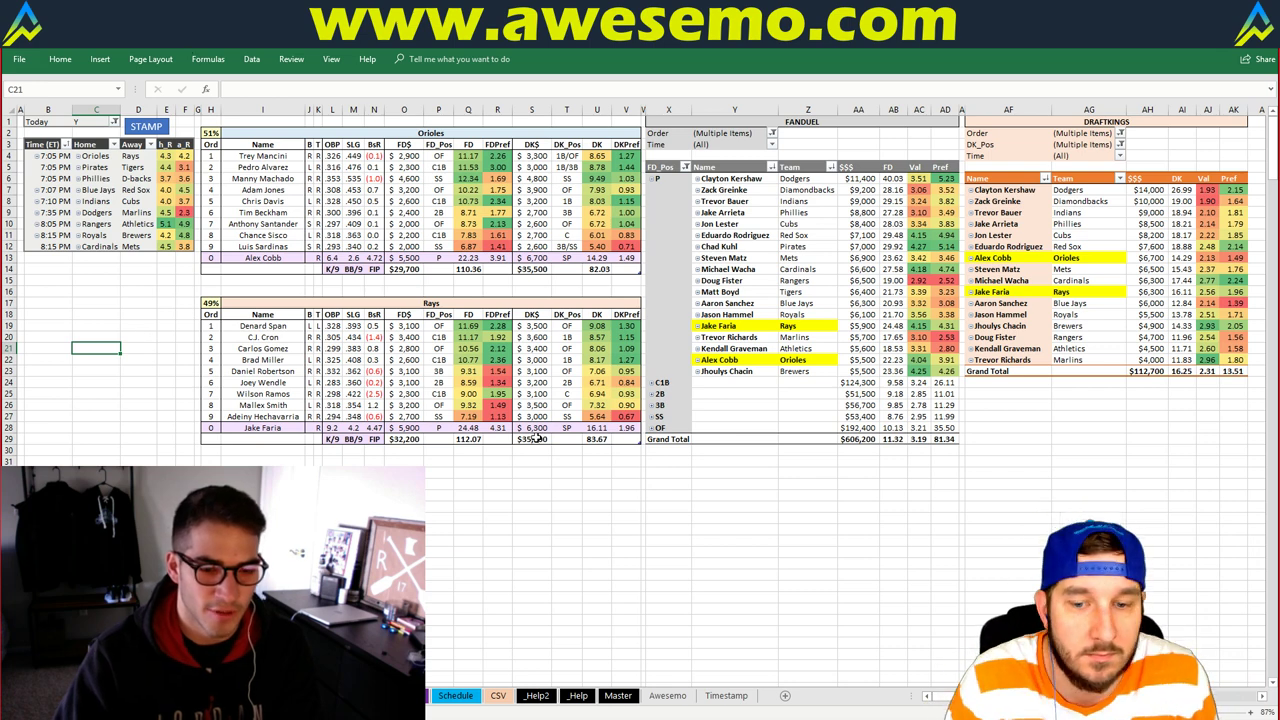
{"action": "left_click", "coordinate": [726, 695]}
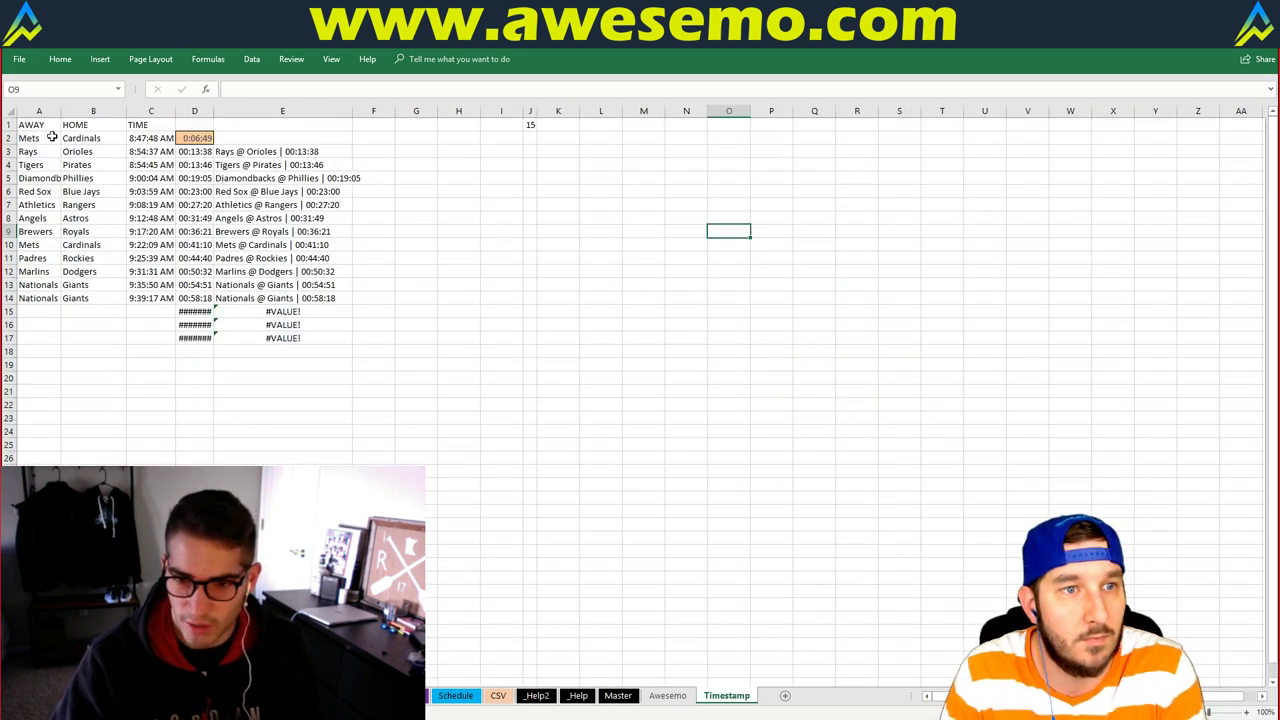
{"action": "left_click_drag", "start_coordinate": [51, 137], "coordinate": [172, 300]}
{"action": "key", "text": "Delete"}
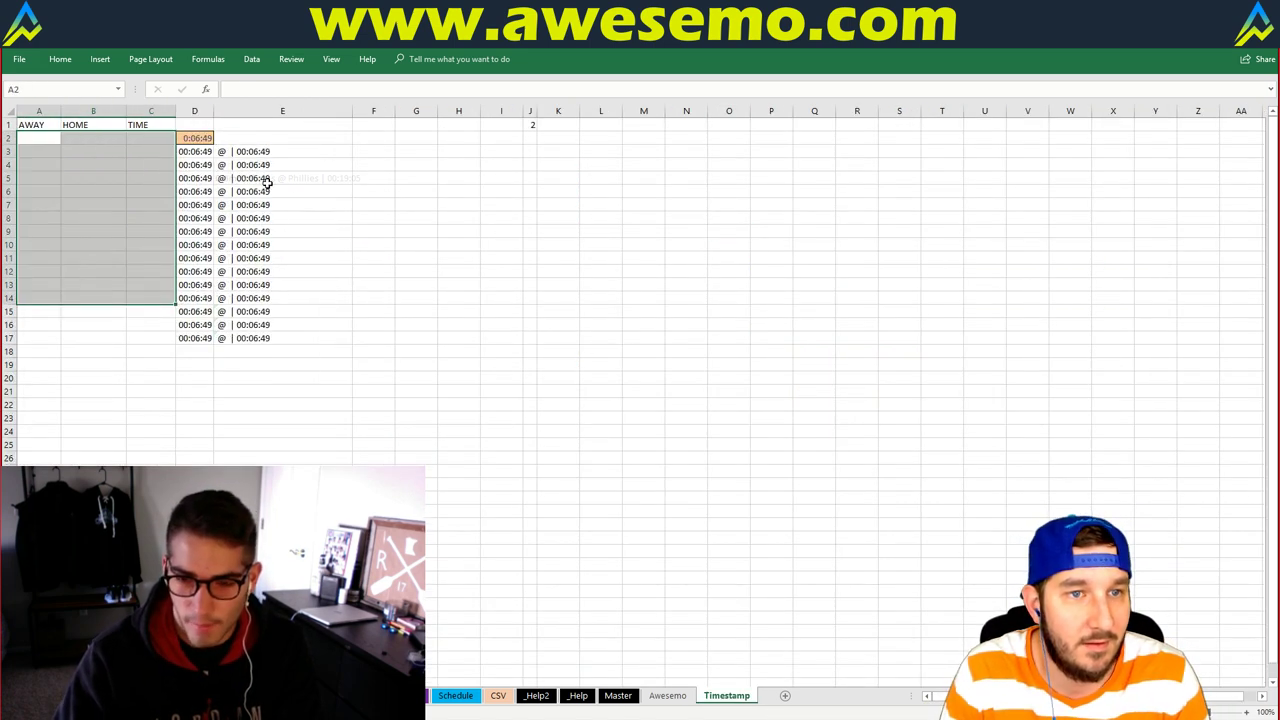
{"action": "left_click", "coordinate": [196, 138]}
{"action": "key", "text": "Delete"}
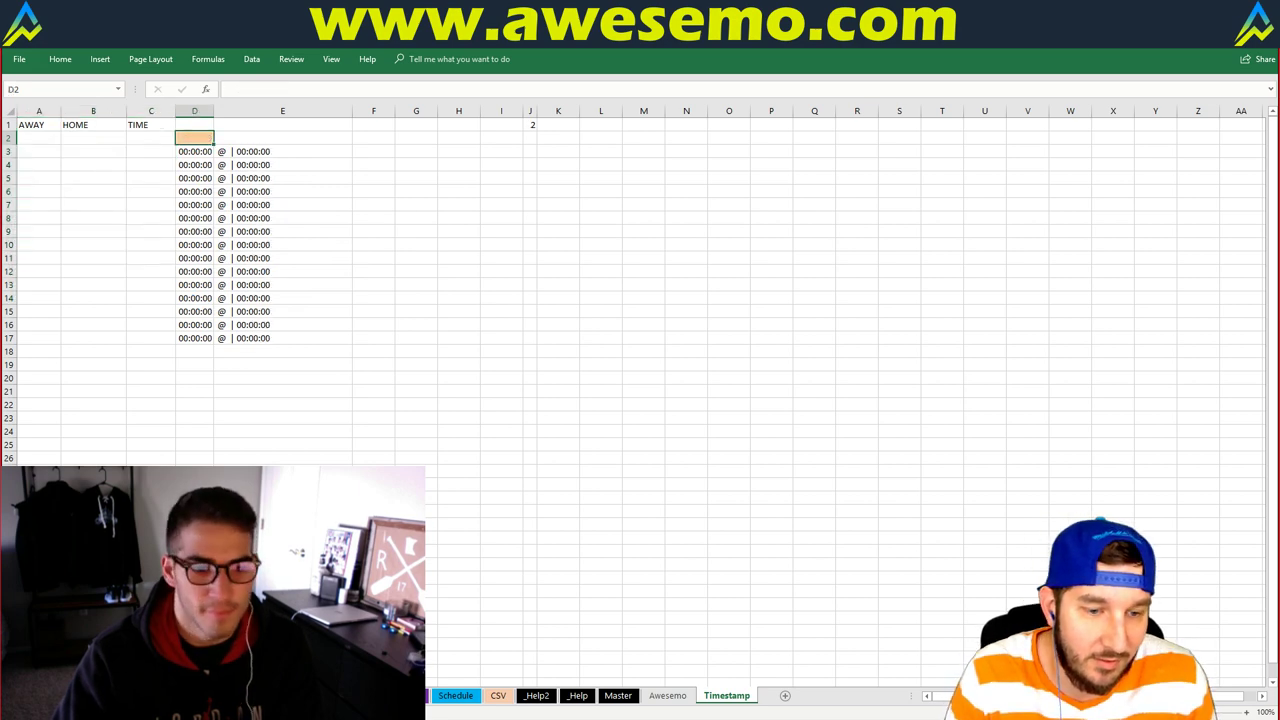
Return to the matchup sheet showing Orioles and Rays and stamp the time for that game
{"action": "left_click", "coordinate": [455, 695]}
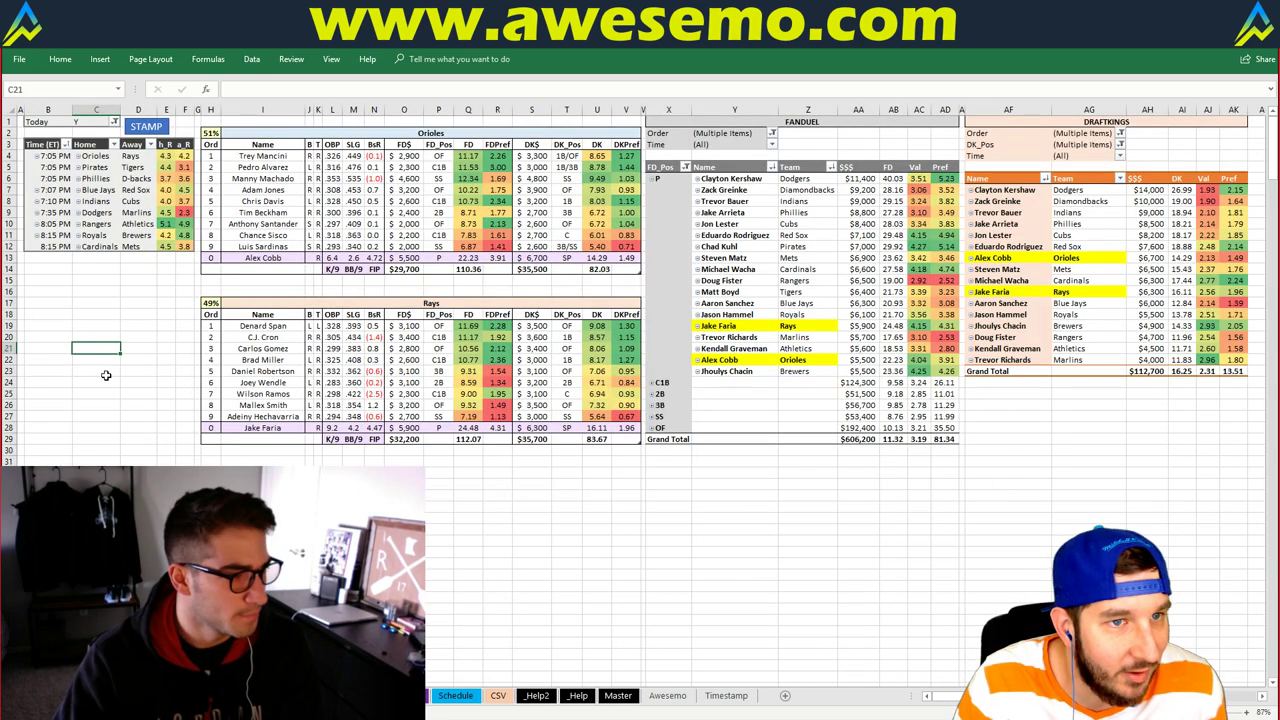
{"action": "left_click", "coordinate": [115, 300]}
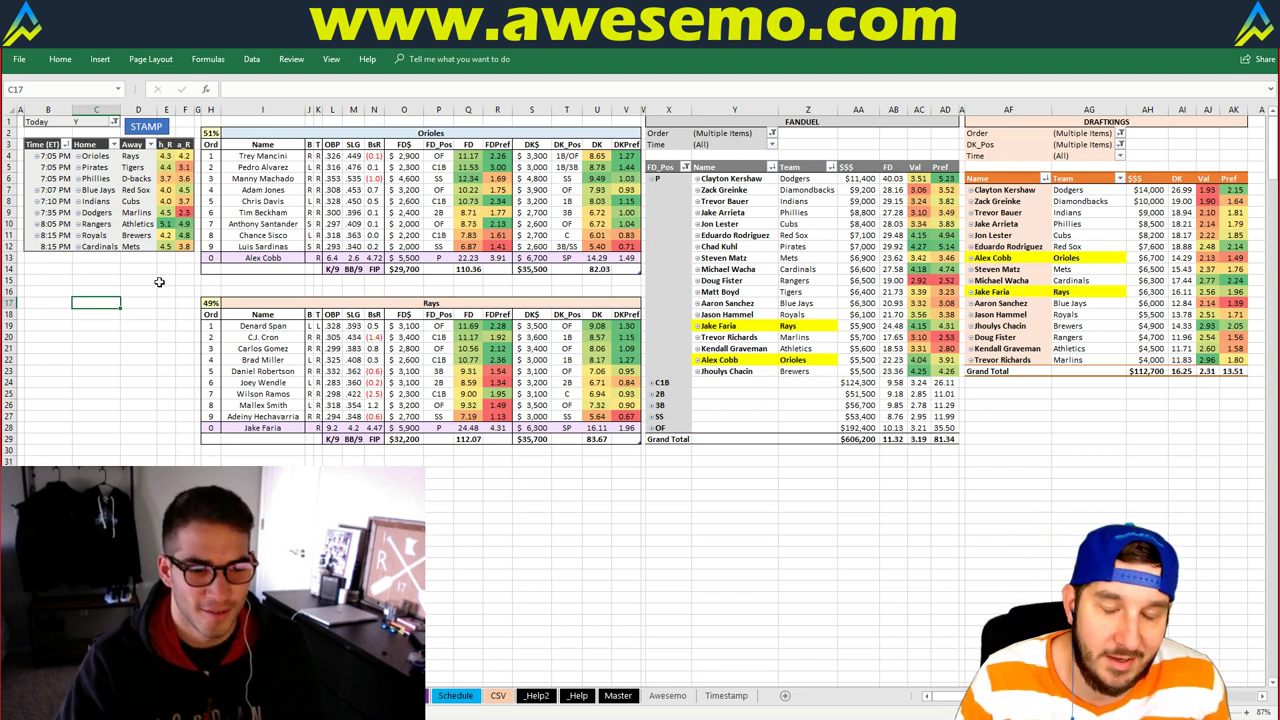
{"action": "left_click", "coordinate": [99, 269]}
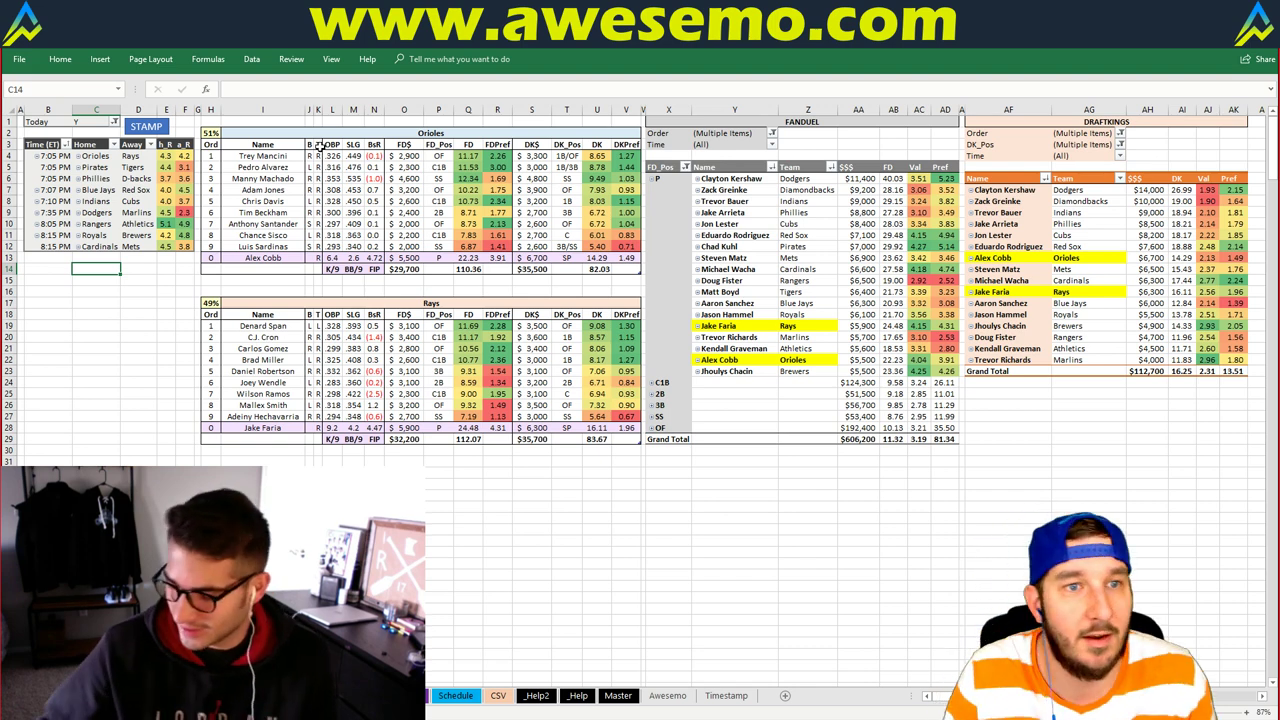
{"action": "left_click", "coordinate": [314, 135]}
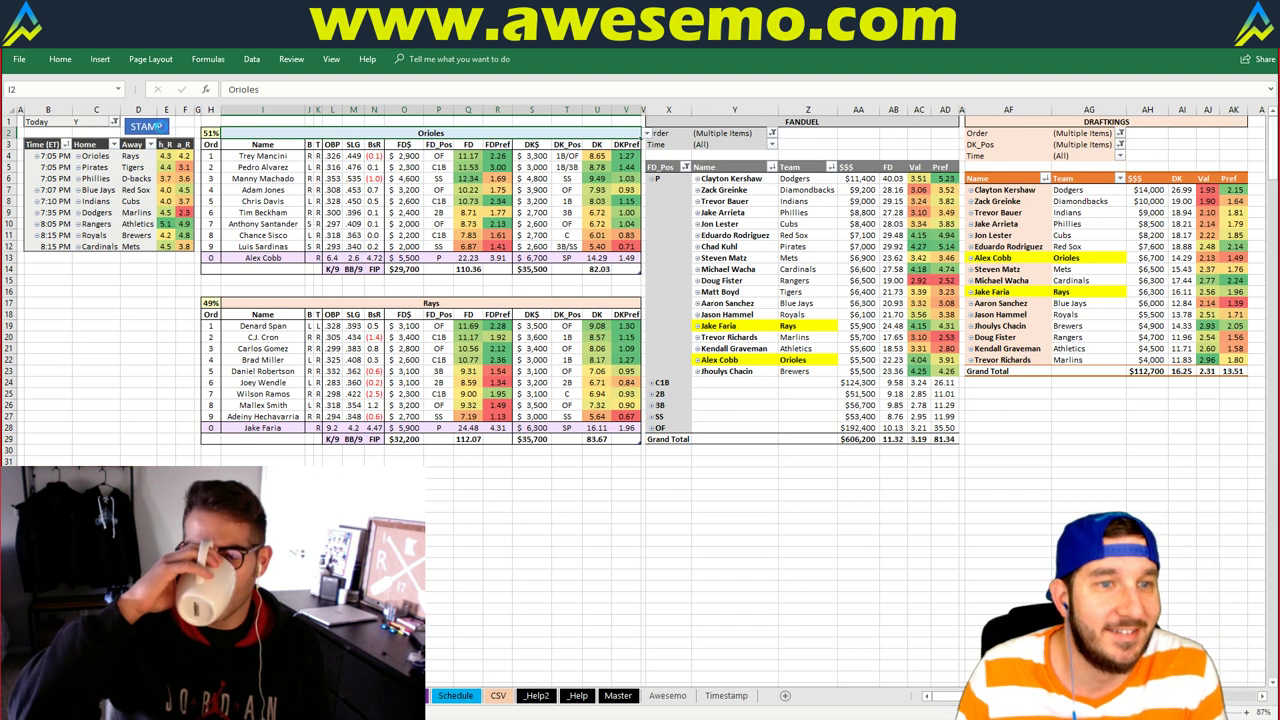
{"action": "left_click", "coordinate": [160, 129]}
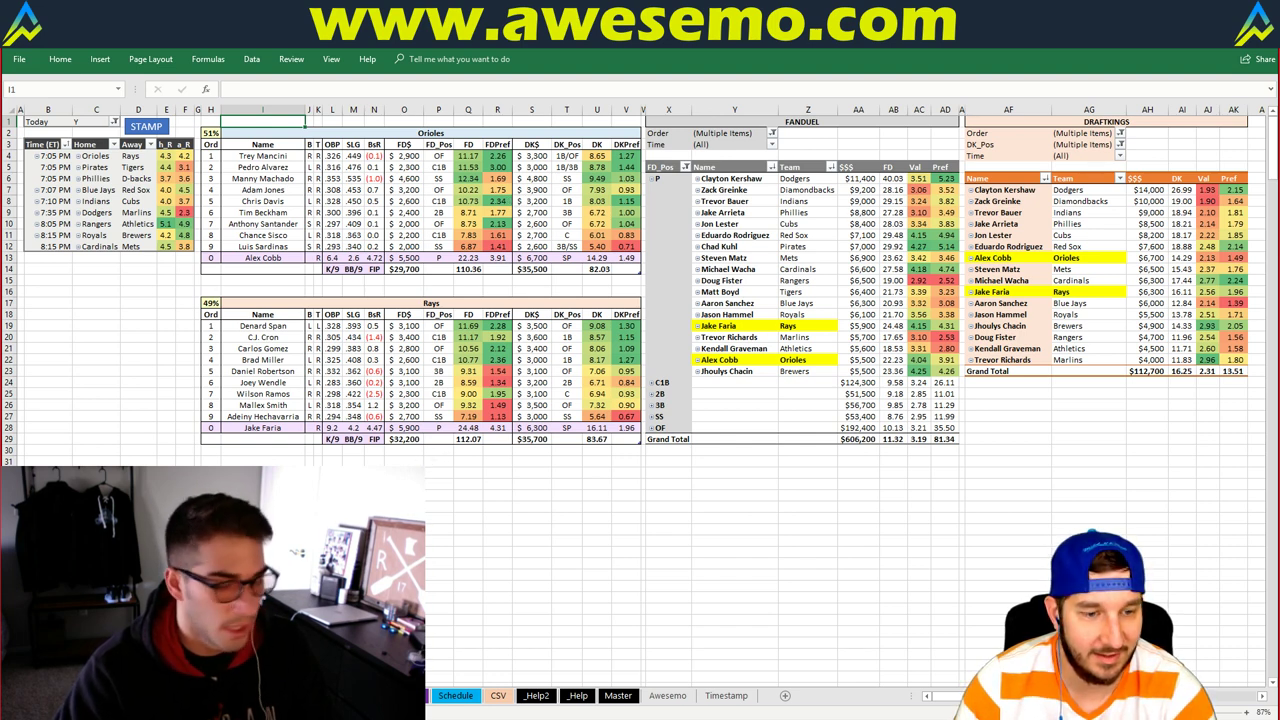
{"action": "left_click", "coordinate": [457, 550]}
{"action": "left_click", "coordinate": [455, 488]}
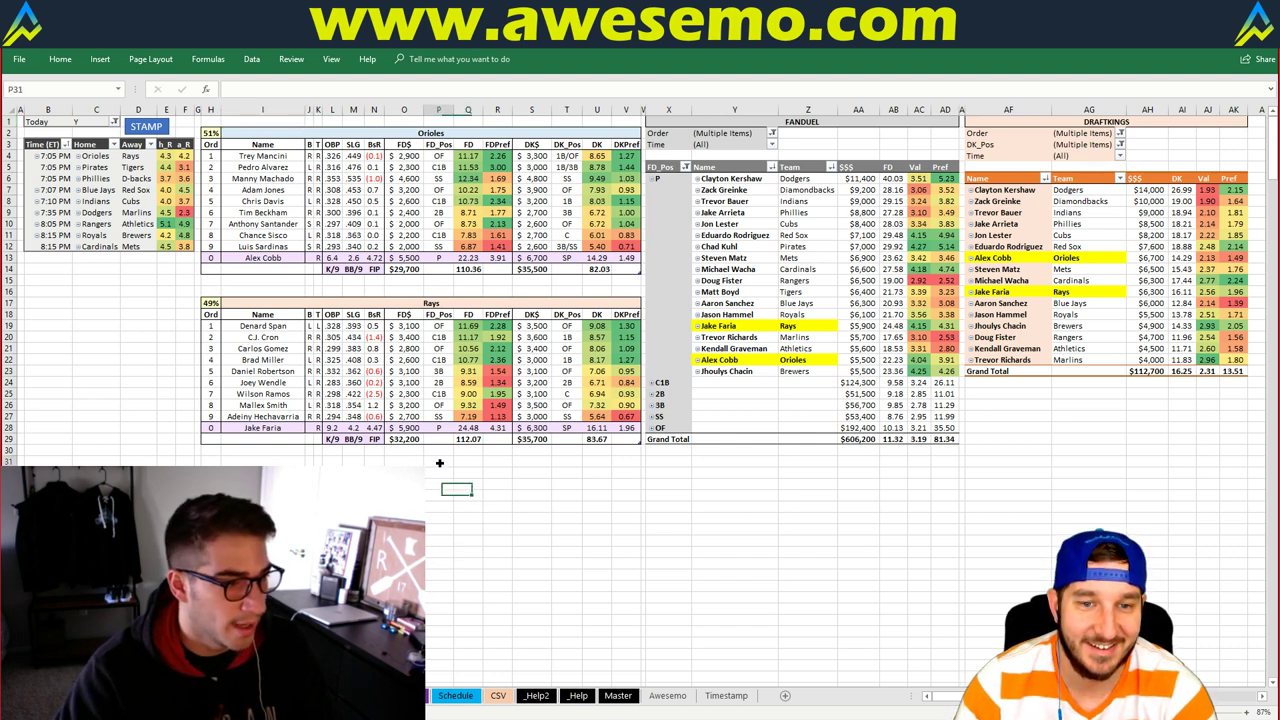
{"action": "left_click", "coordinate": [440, 463]}
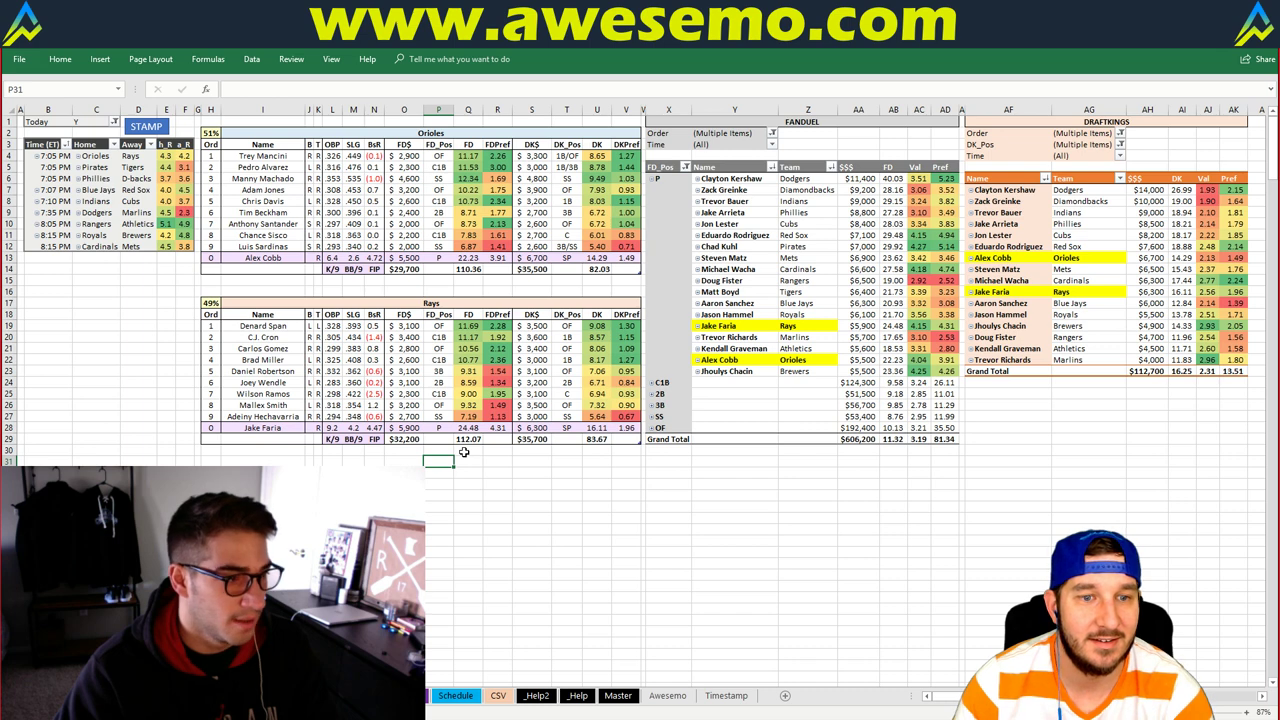
{"action": "right_click", "coordinate": [365, 695]}
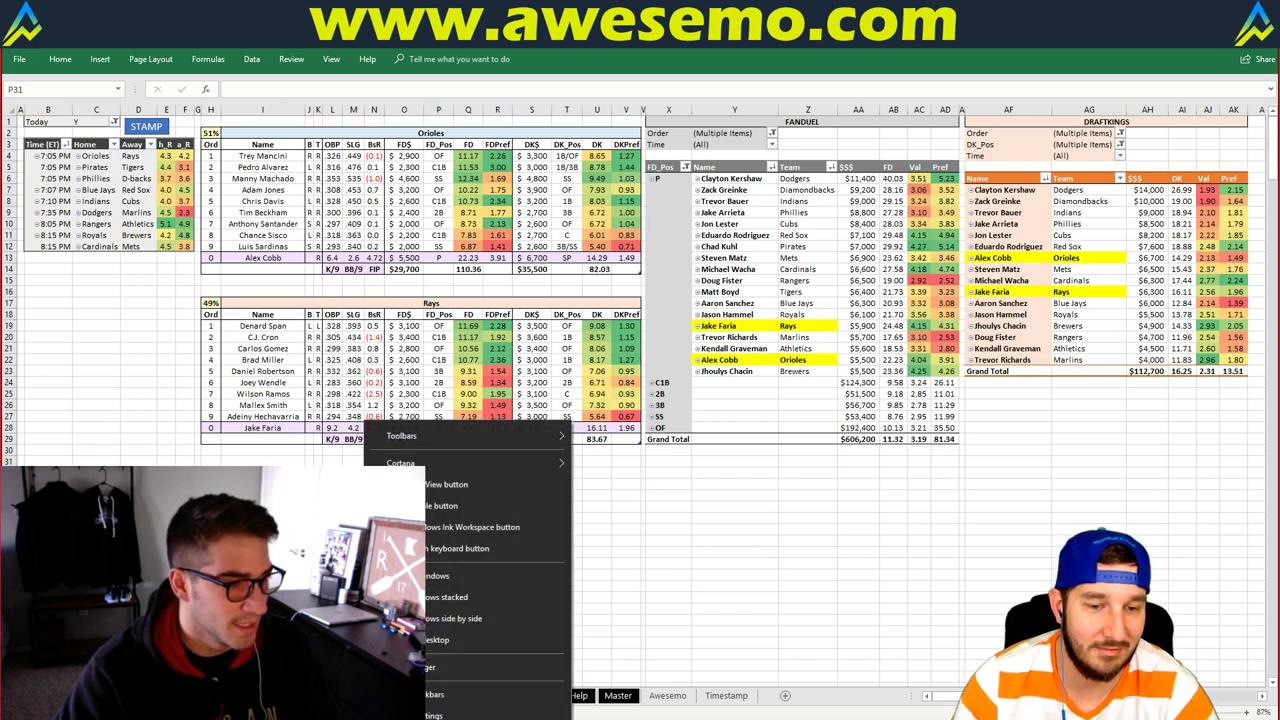
{"action": "key", "text": "Escape"}
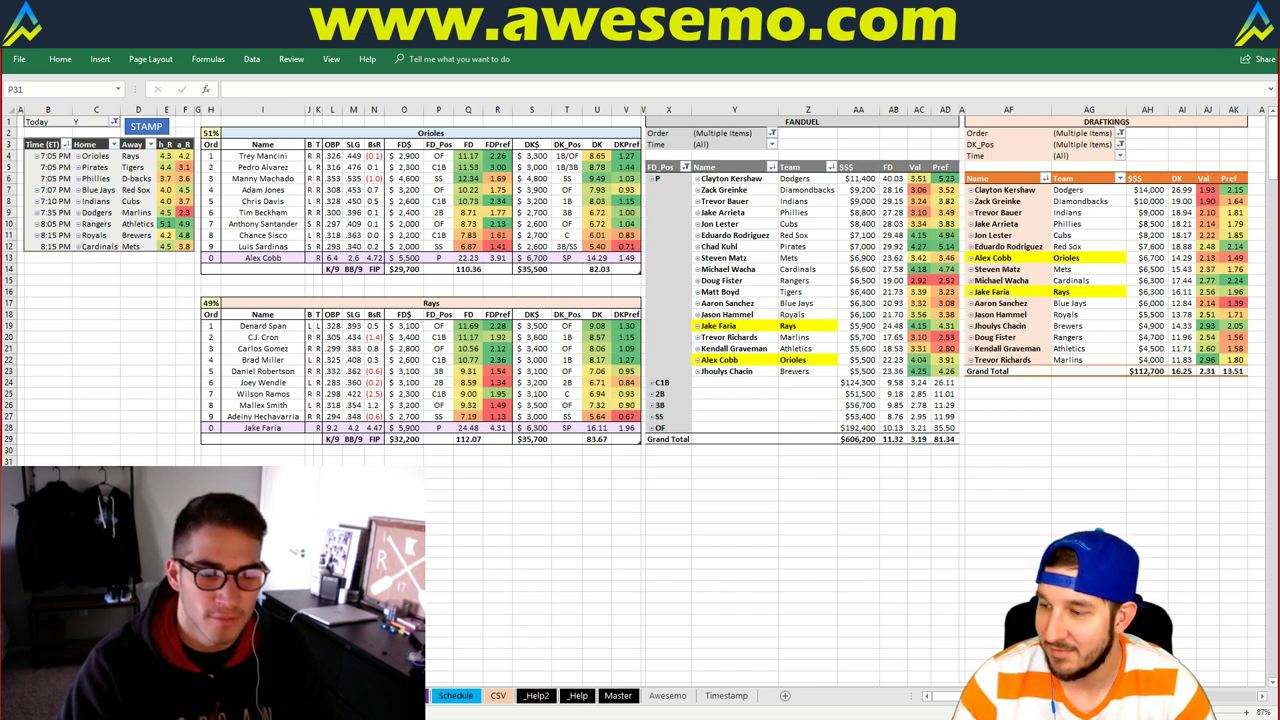
{"action": "key", "text": "alt+Tab"}
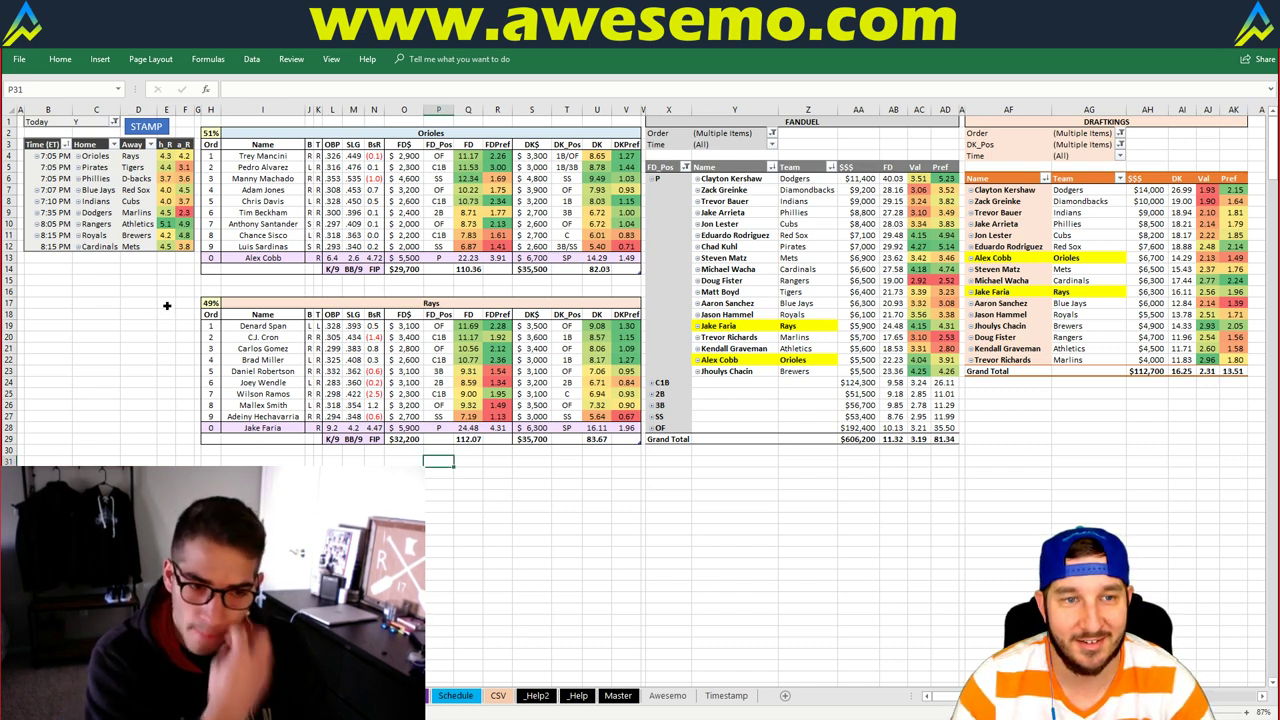
{"action": "left_click", "coordinate": [167, 305]}
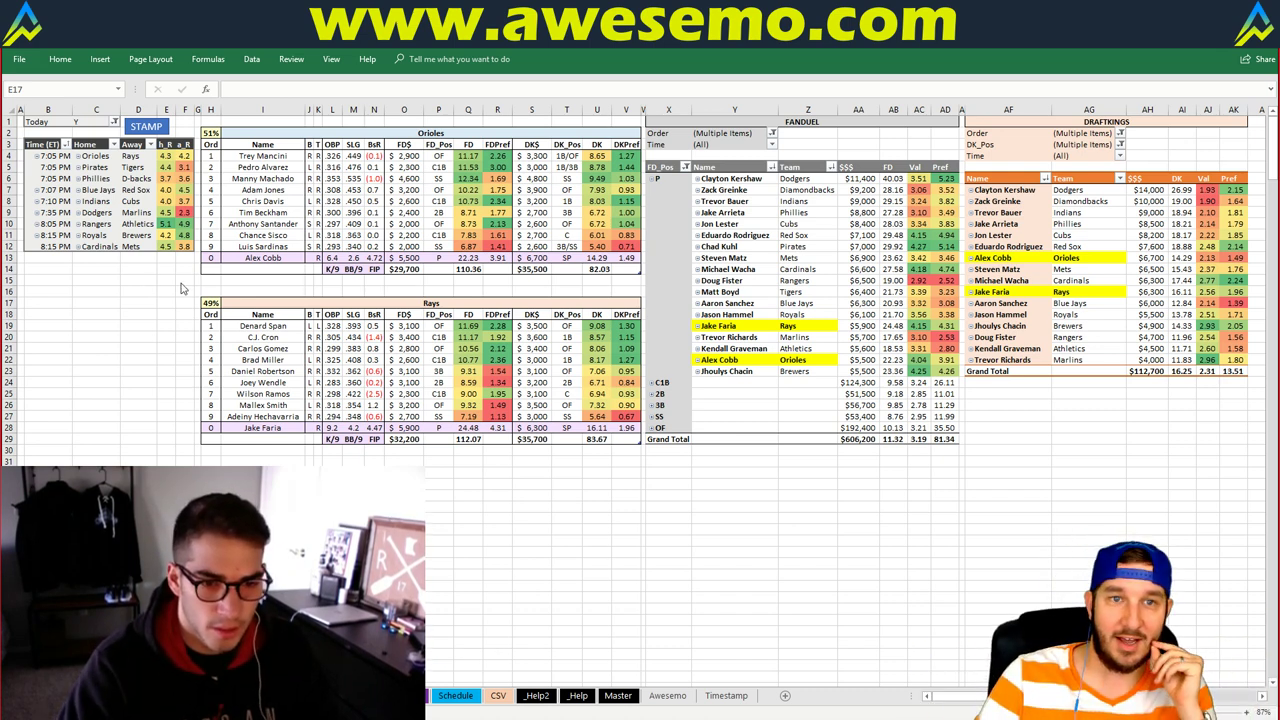
{"action": "left_click", "coordinate": [408, 462]}
{"action": "left_click", "coordinate": [408, 462]}
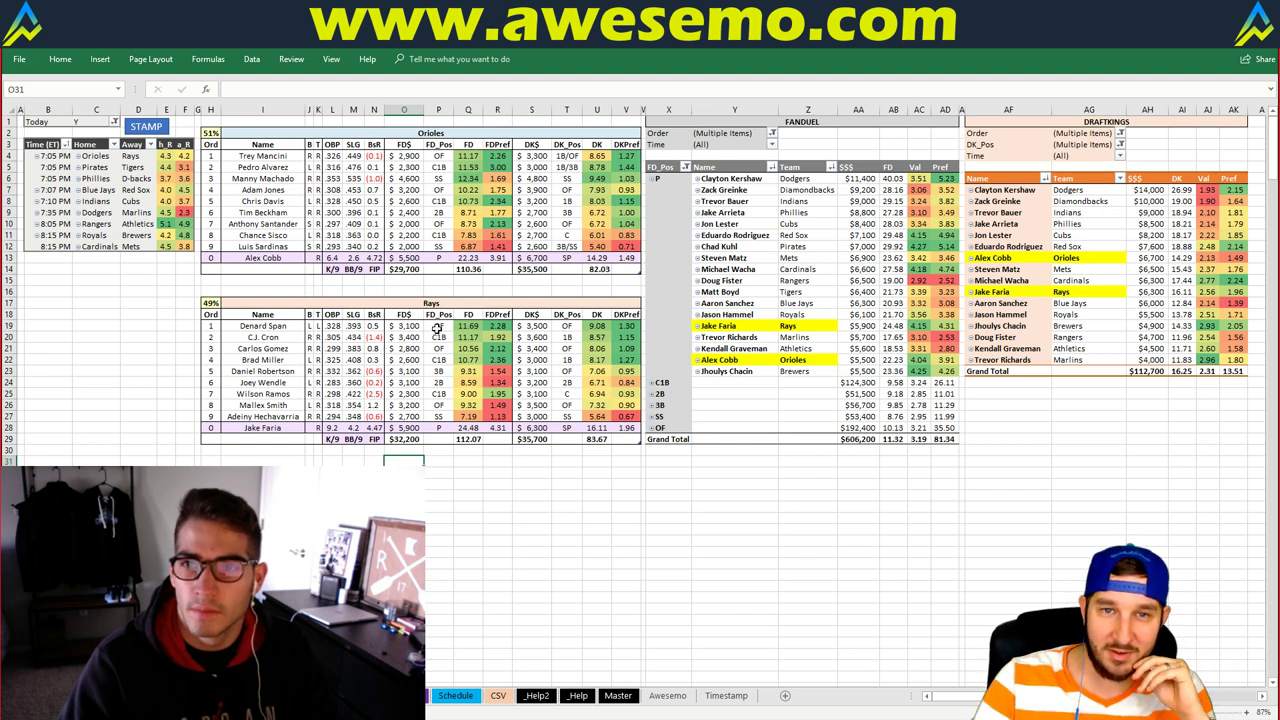
{"action": "left_click", "coordinate": [567, 281]}
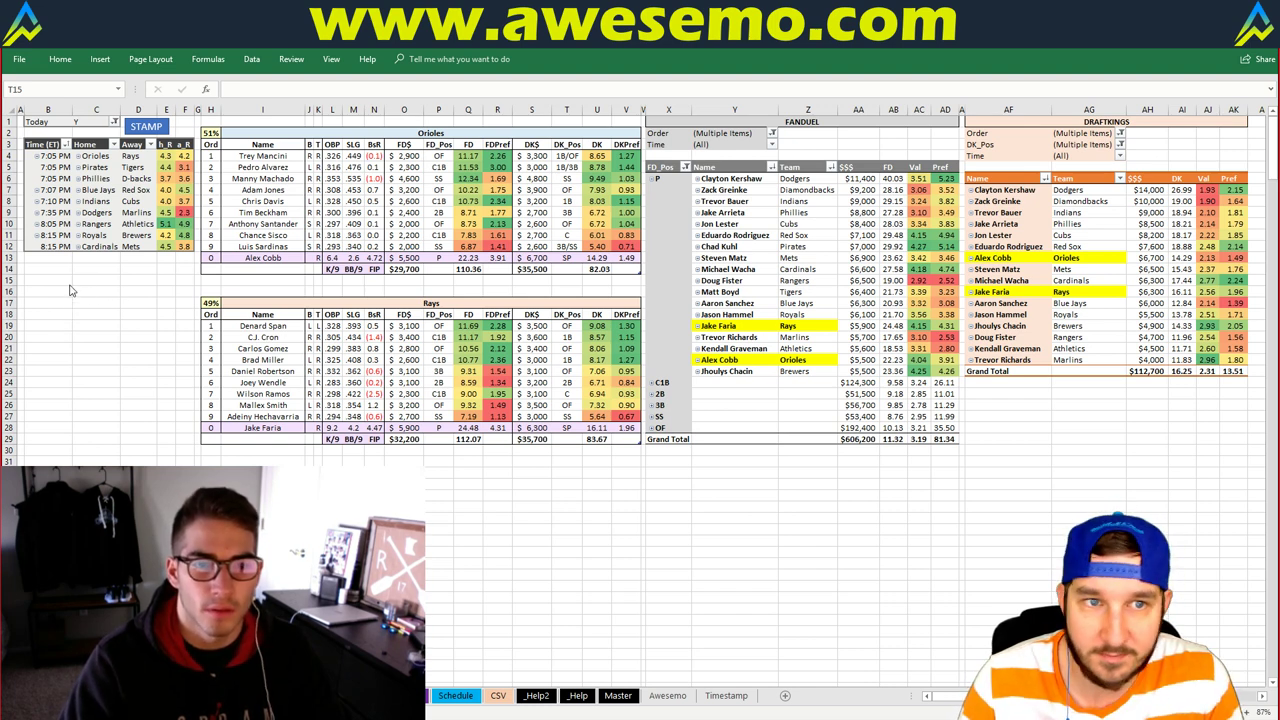
{"action": "left_click", "coordinate": [212, 280]}
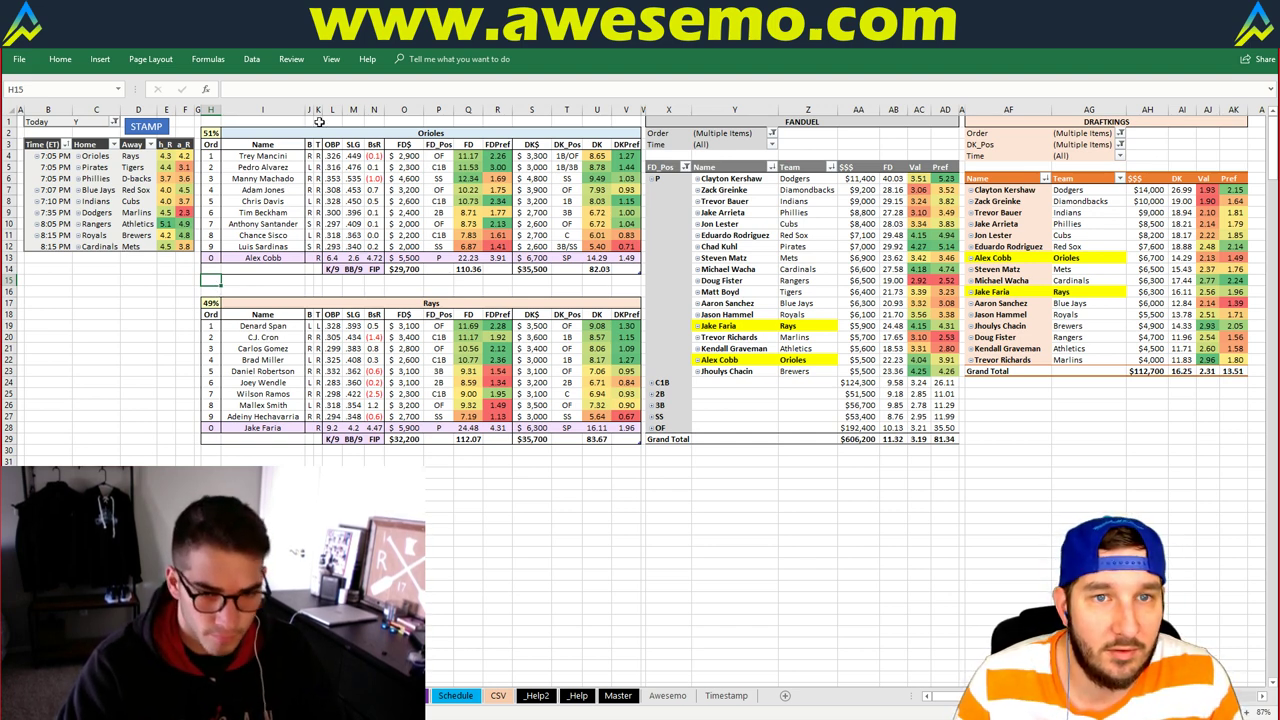
Change the upper matchup table's team from Orioles to Pirates to load the Pirates game
{"action": "left_click", "coordinate": [330, 132]}
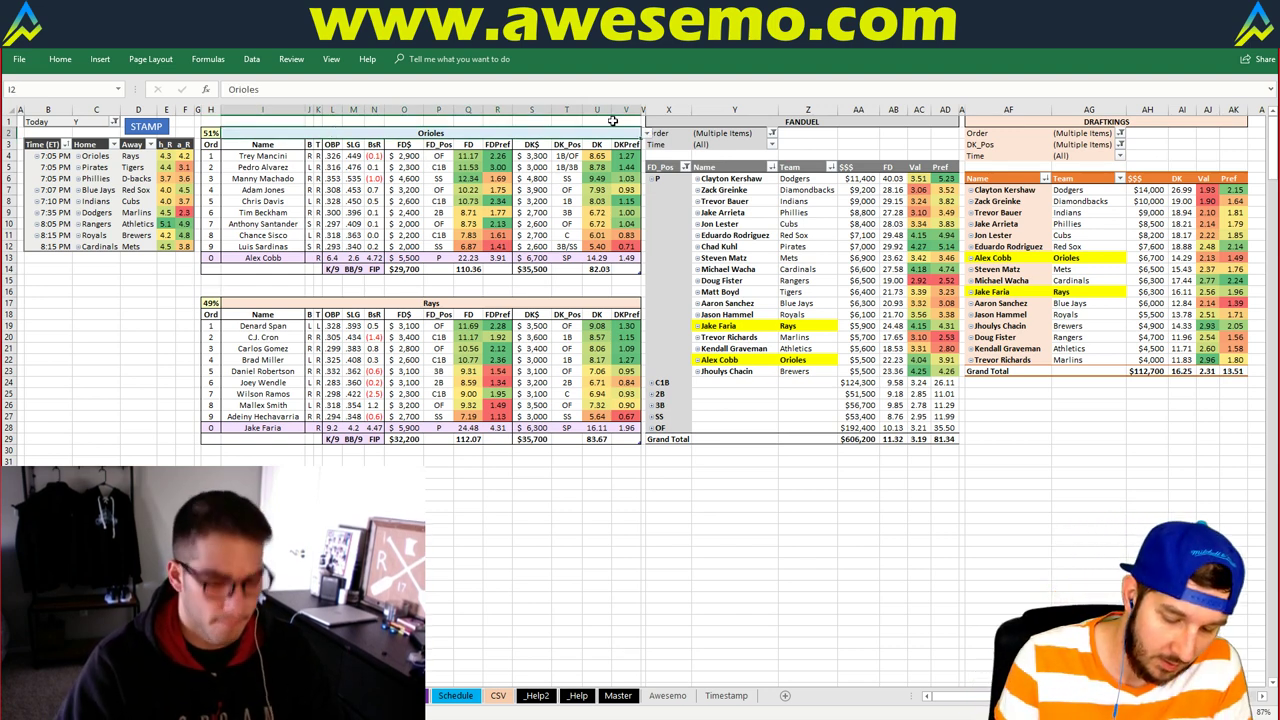
{"action": "type", "text": "Pirates"}
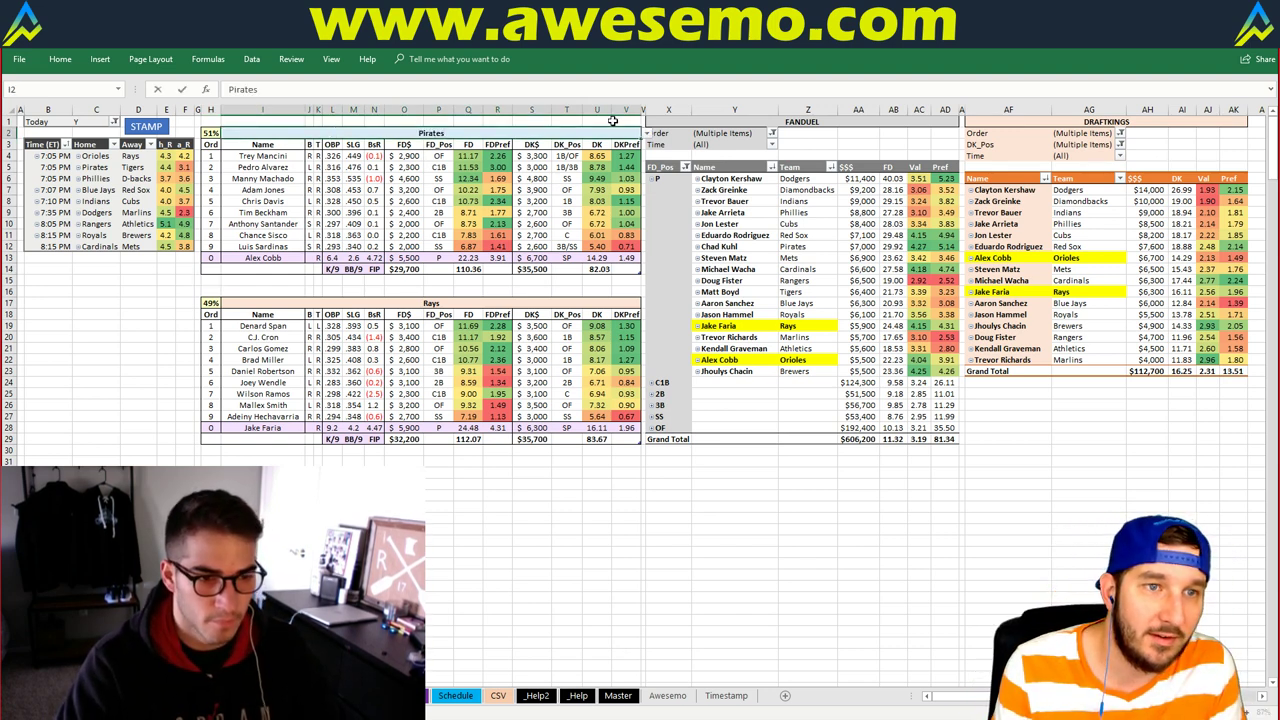
{"action": "key", "text": "Return"}
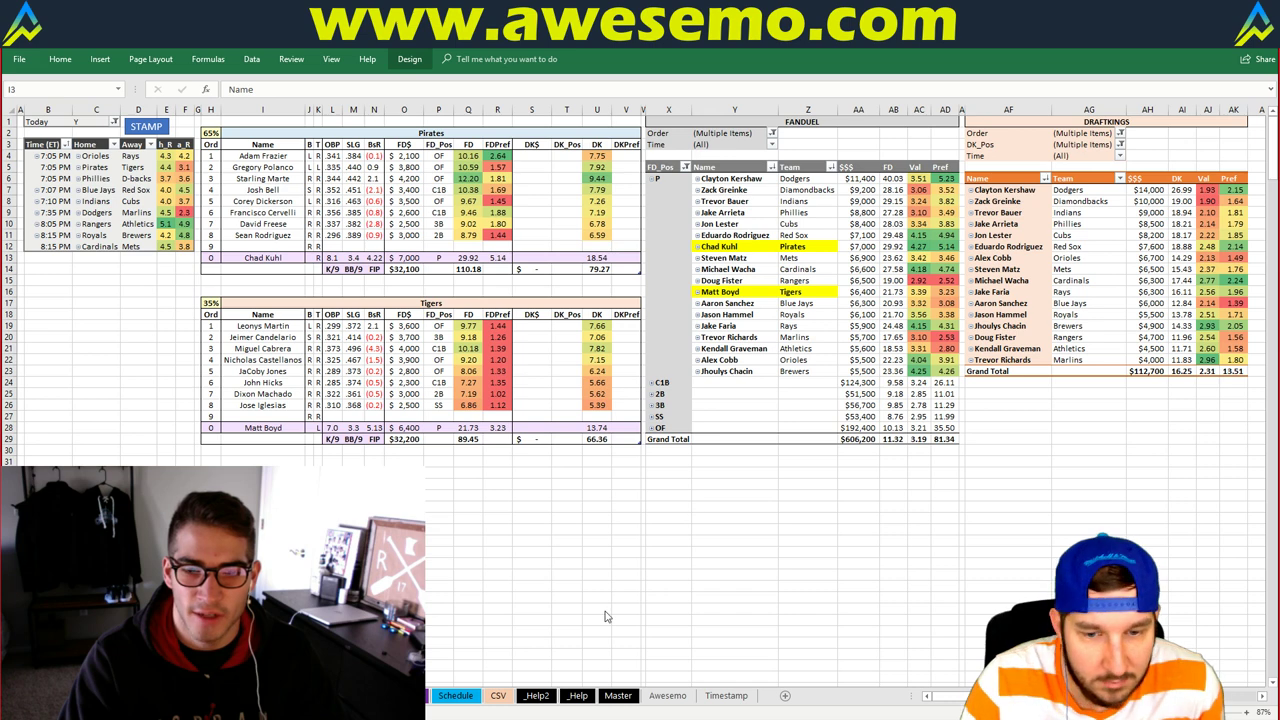
Open the Schedule sheet and select the AwaySide odds in the YTigers–YPirates row
{"action": "left_click", "coordinate": [458, 695]}
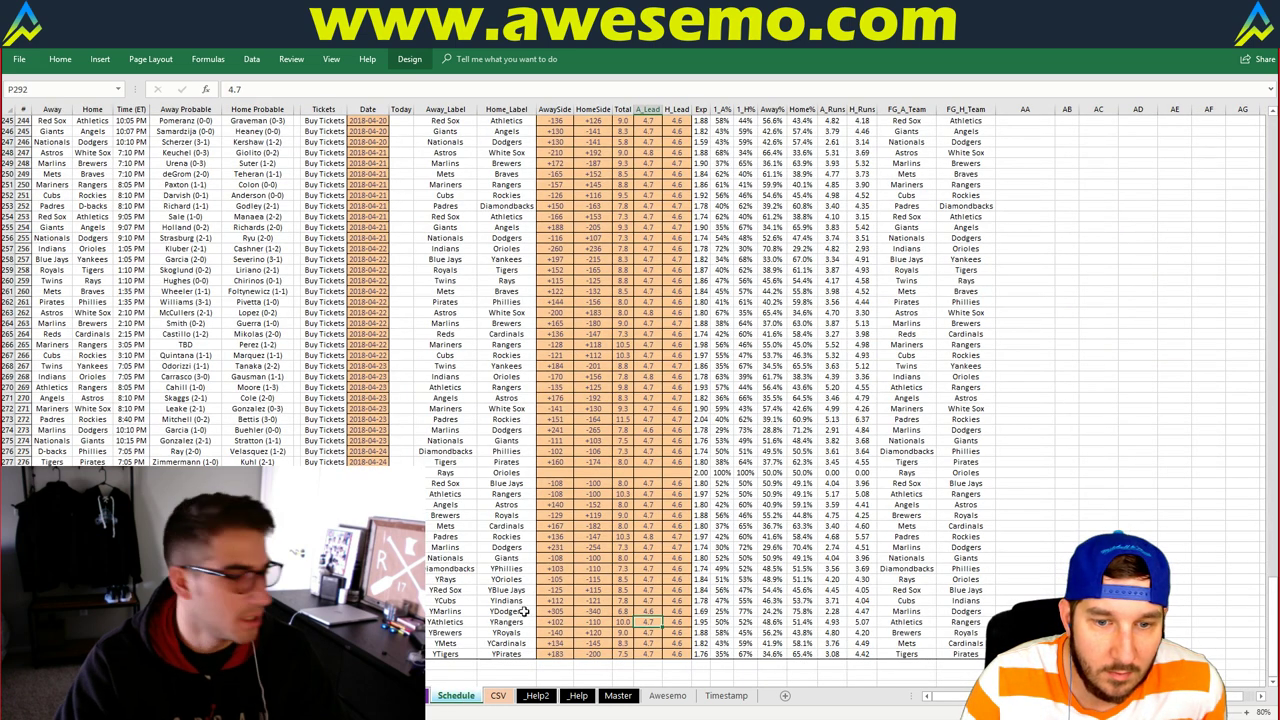
{"action": "left_click", "coordinate": [555, 558]}
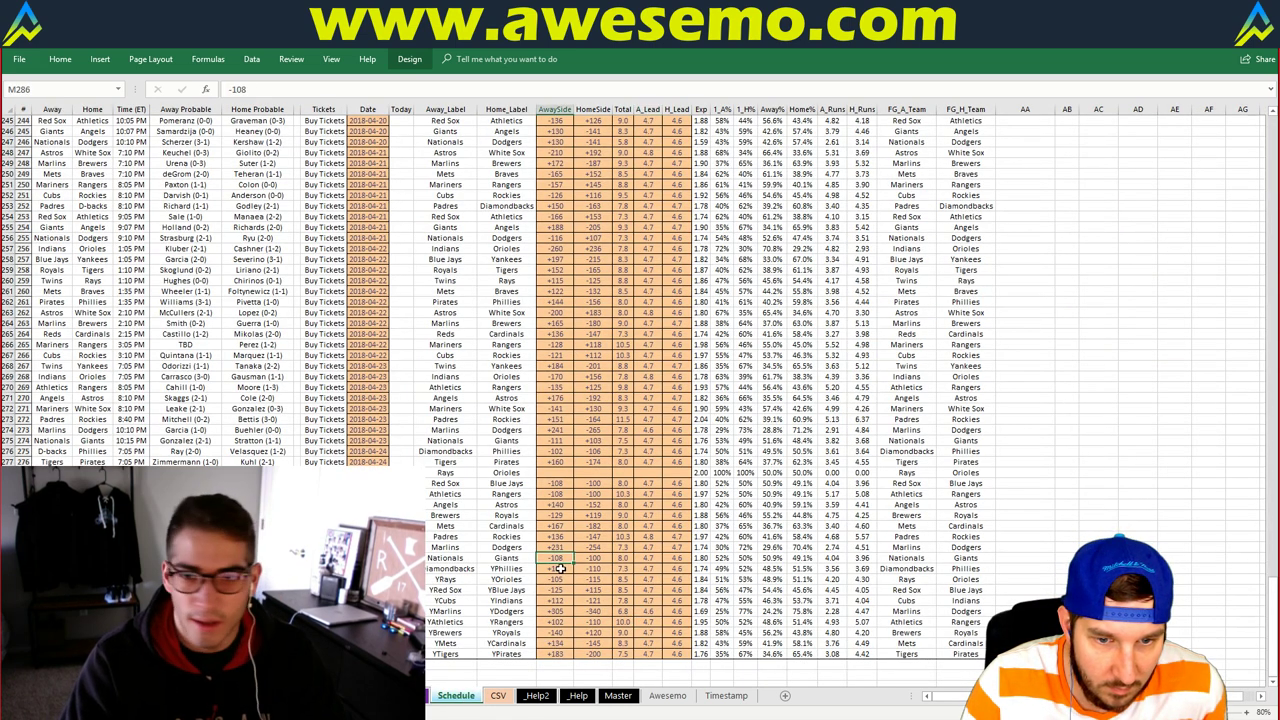
{"action": "left_click", "coordinate": [566, 652]}
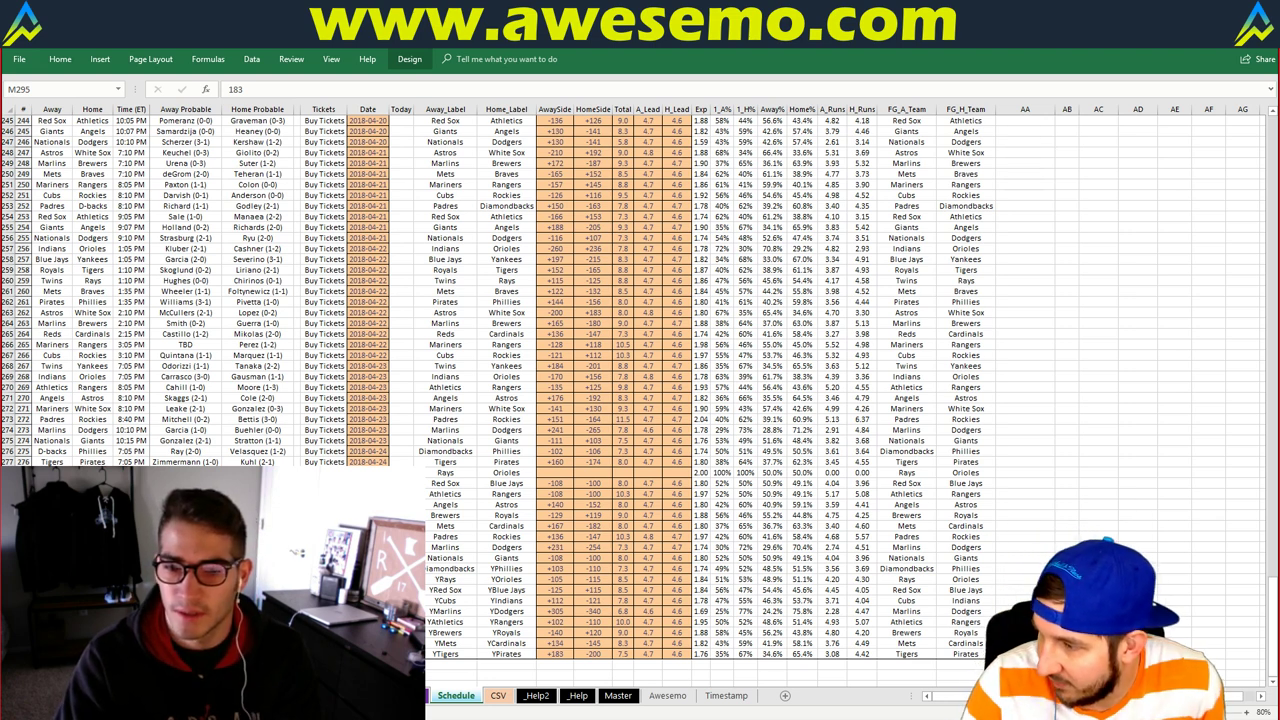
{"action": "left_click", "coordinate": [557, 646]}
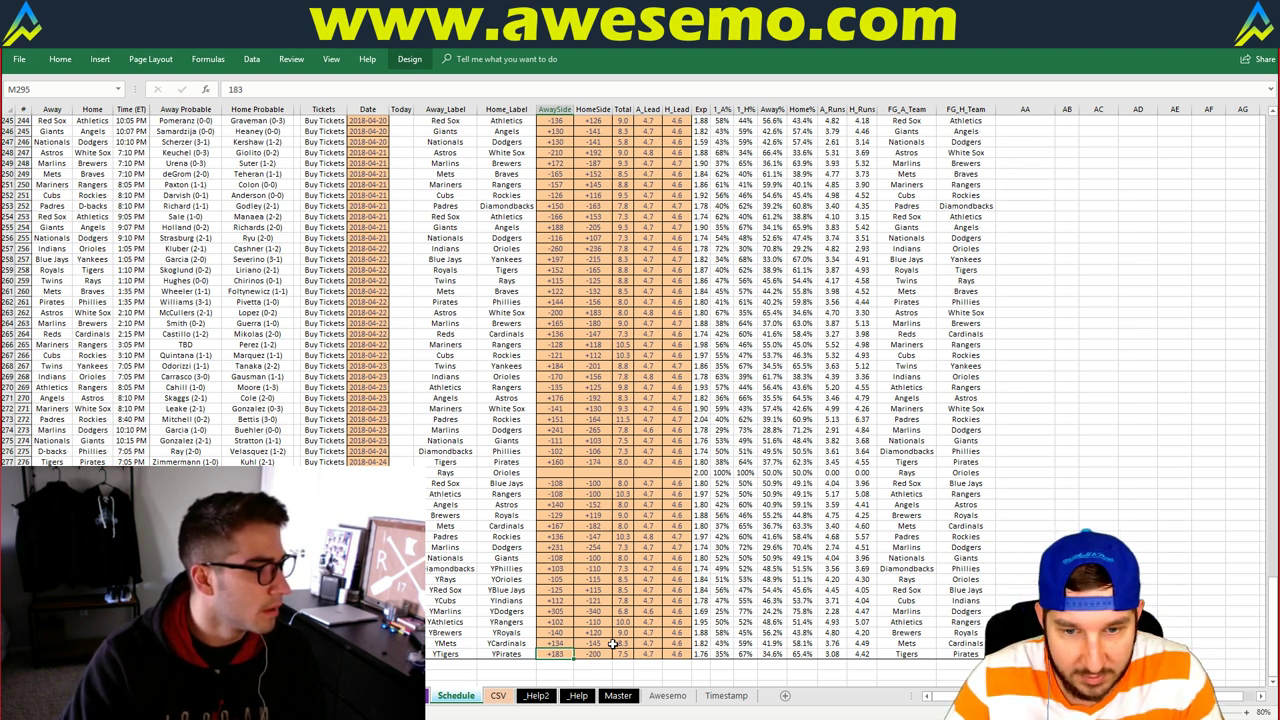
Set the YTigers–YPirates row's AwaySide odds to 145 and its HomeSide odds to -160
{"action": "type", "text": "145"}
{"action": "key", "text": "Tab"}
{"action": "type", "text": "-1"}
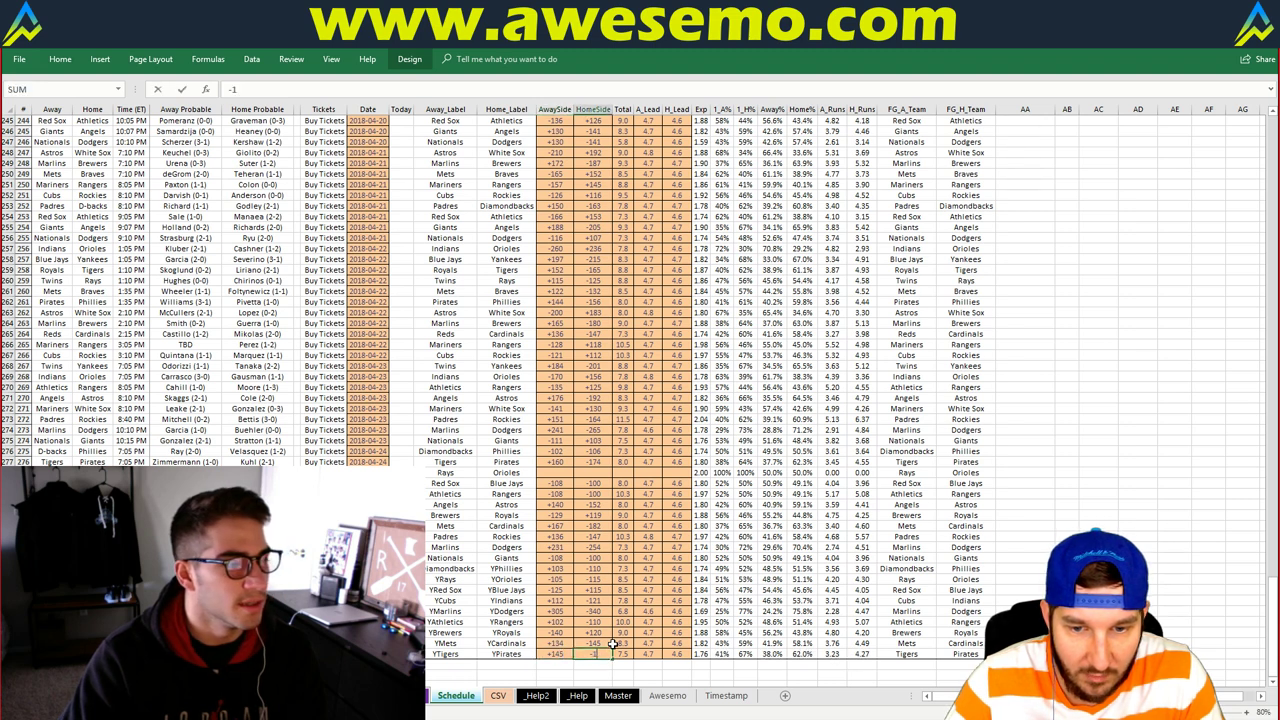
{"action": "type", "text": "65"}
{"action": "key", "text": "BackSpace"}
{"action": "type", "text": "0"}
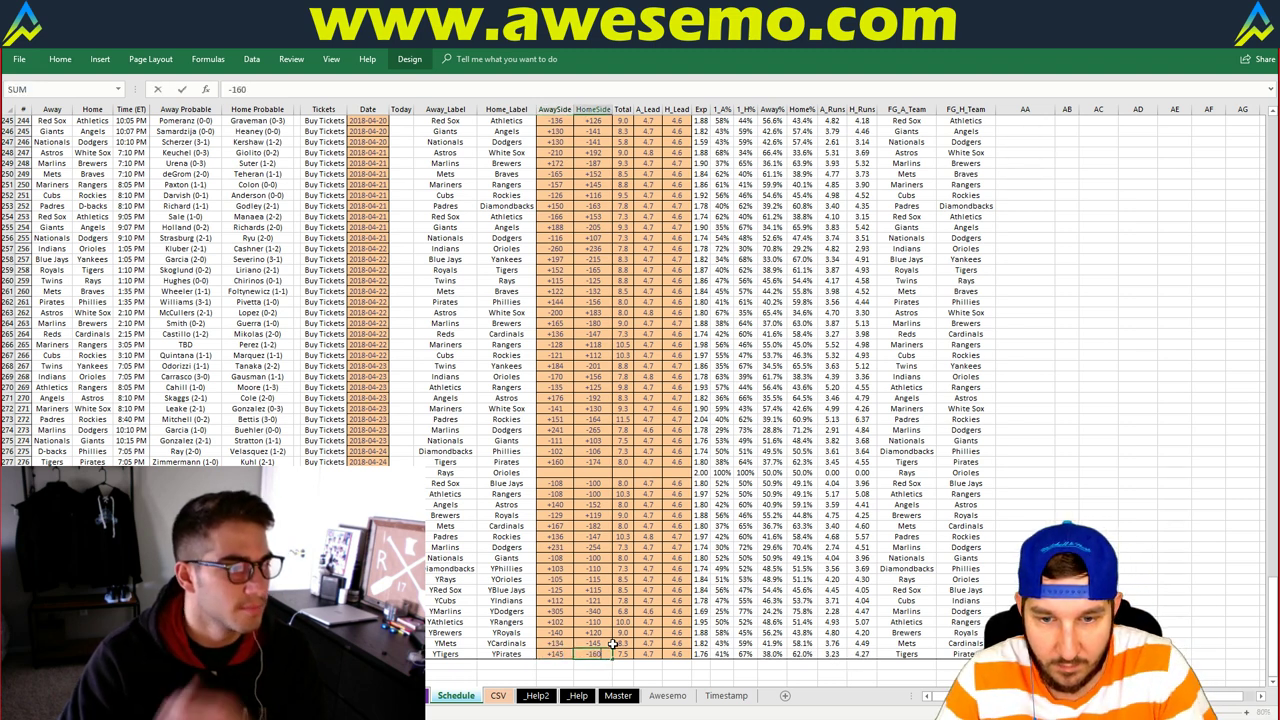
{"action": "key", "text": "ctrl+Return"}
{"action": "key", "text": "Right"}
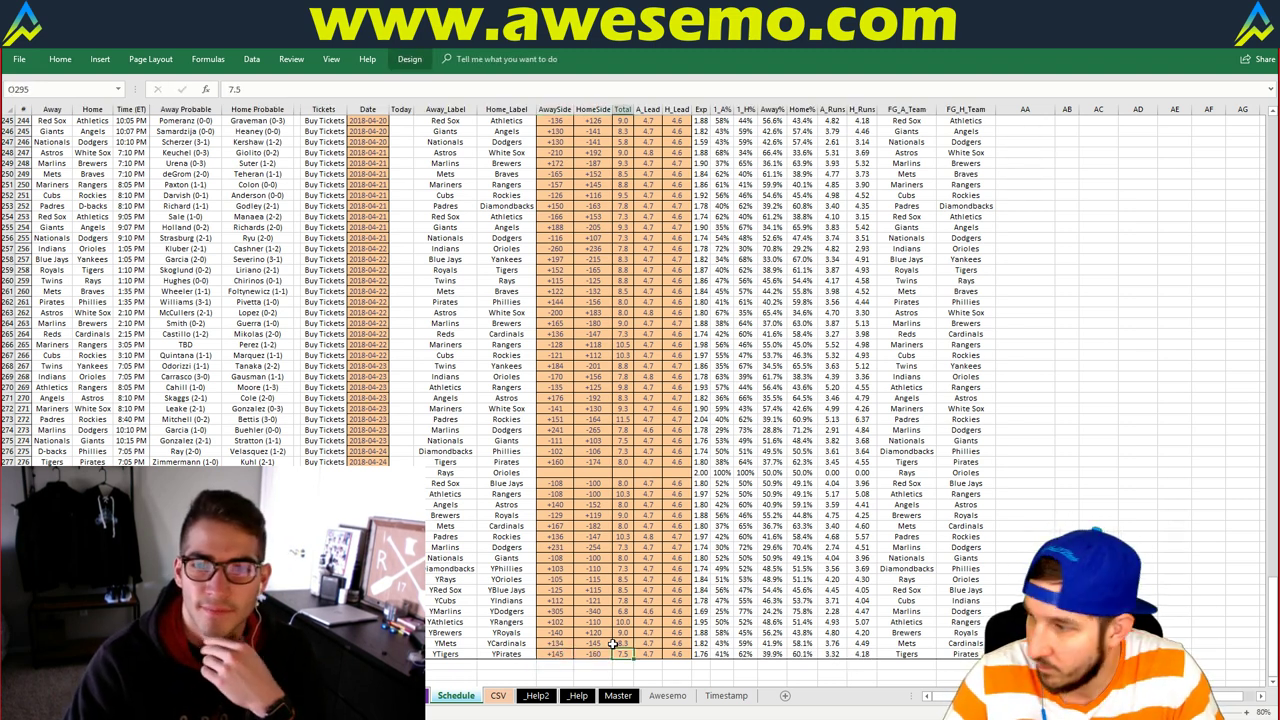
Set the YTigers–YPirates row's AwaySide odds to 135 and its HomeSide odds to -145
{"action": "key", "text": "Left"}
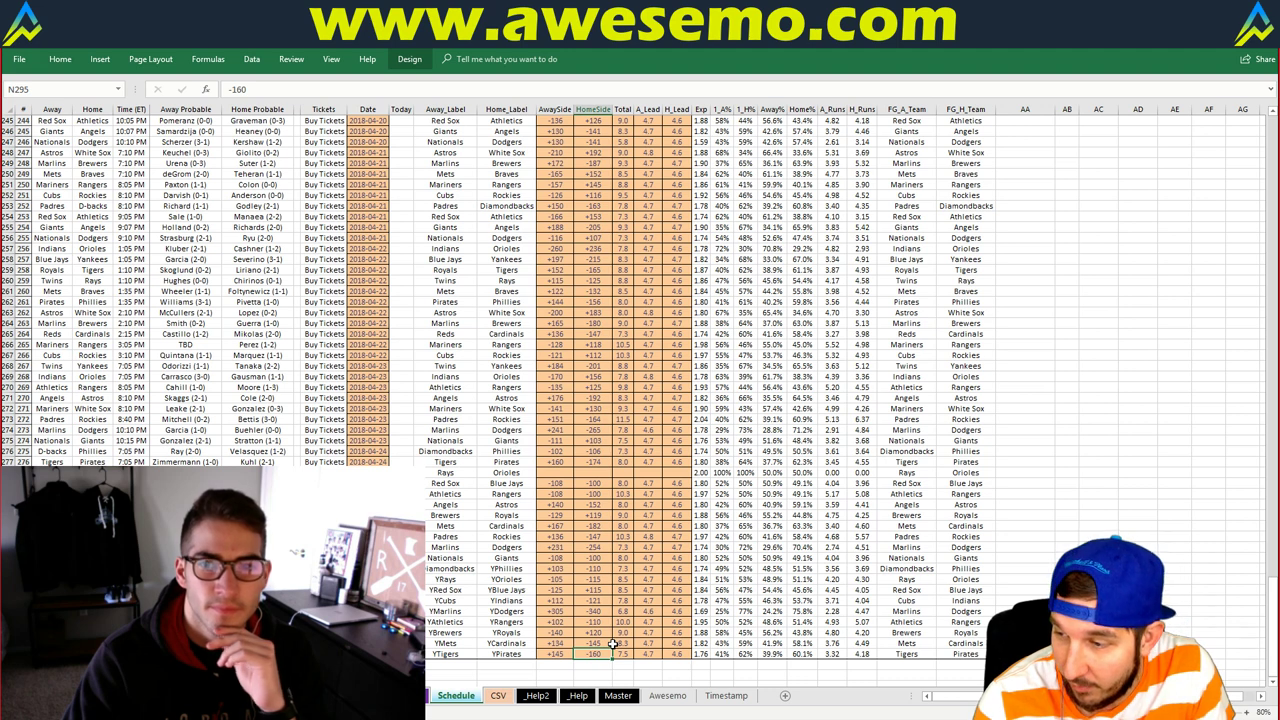
{"action": "key", "text": "Left"}
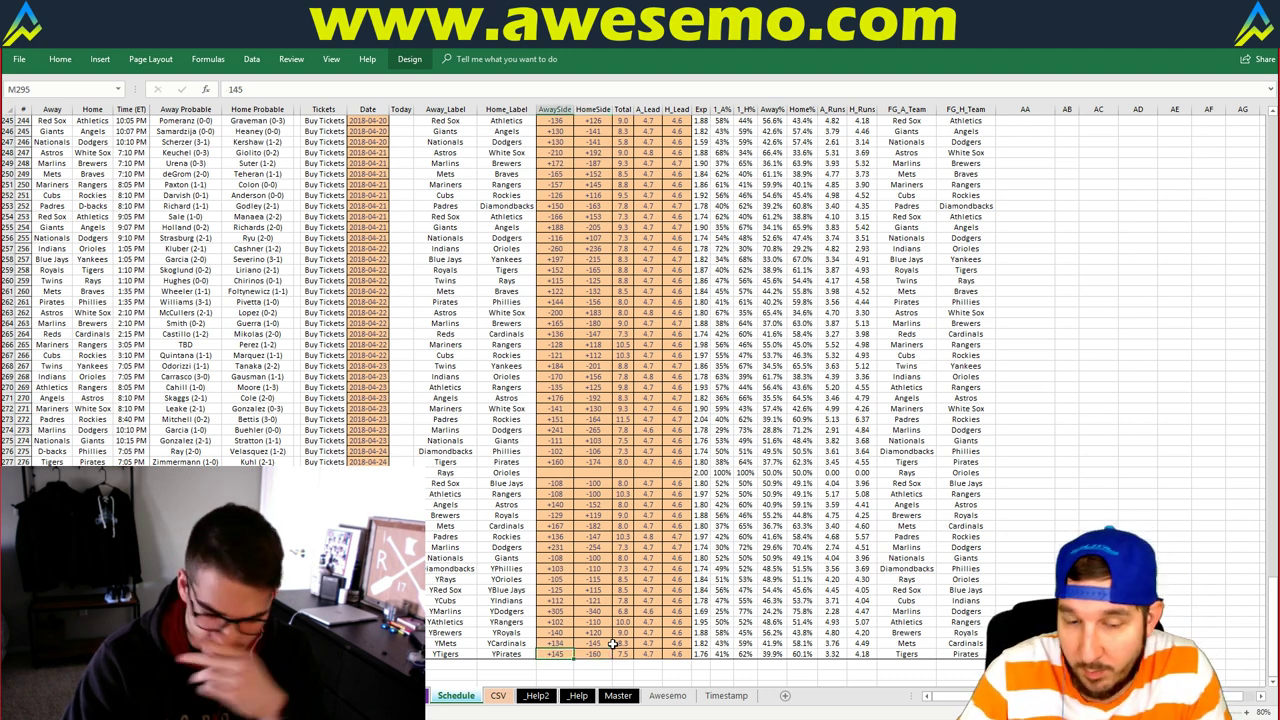
{"action": "type", "text": "135"}
{"action": "key", "text": "Right"}
{"action": "type", "text": "-"}
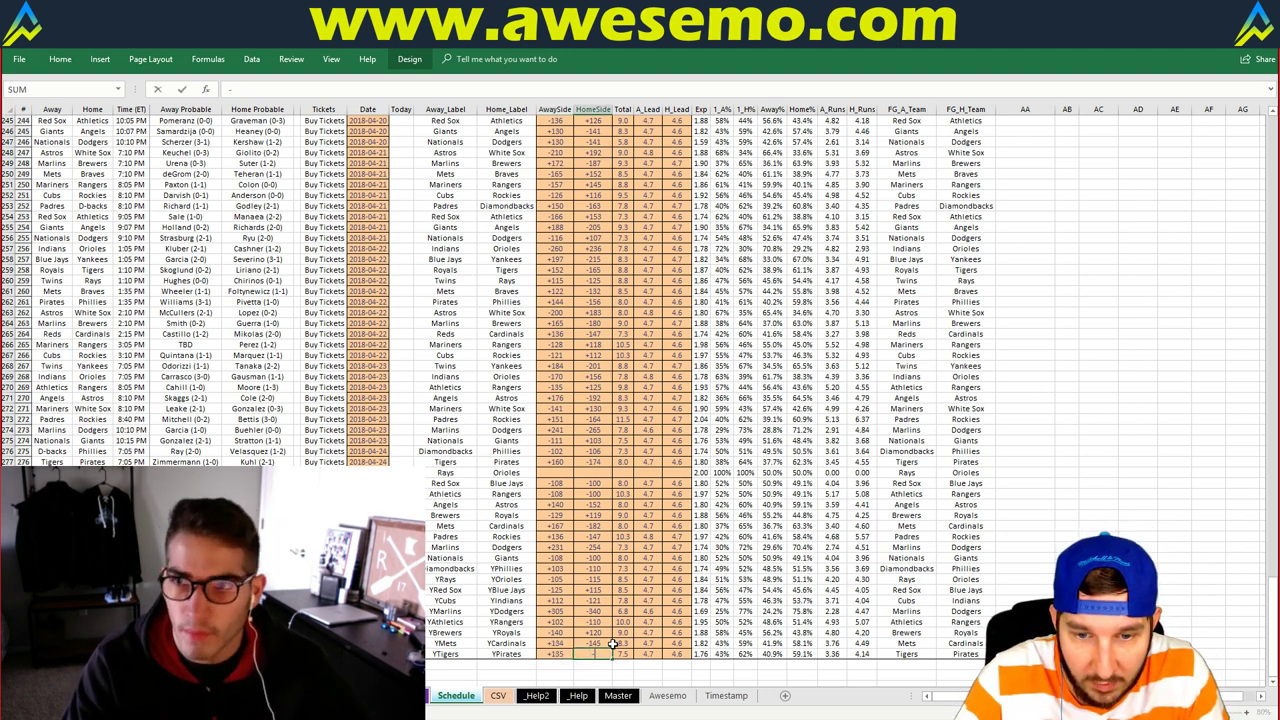
{"action": "type", "text": "145"}
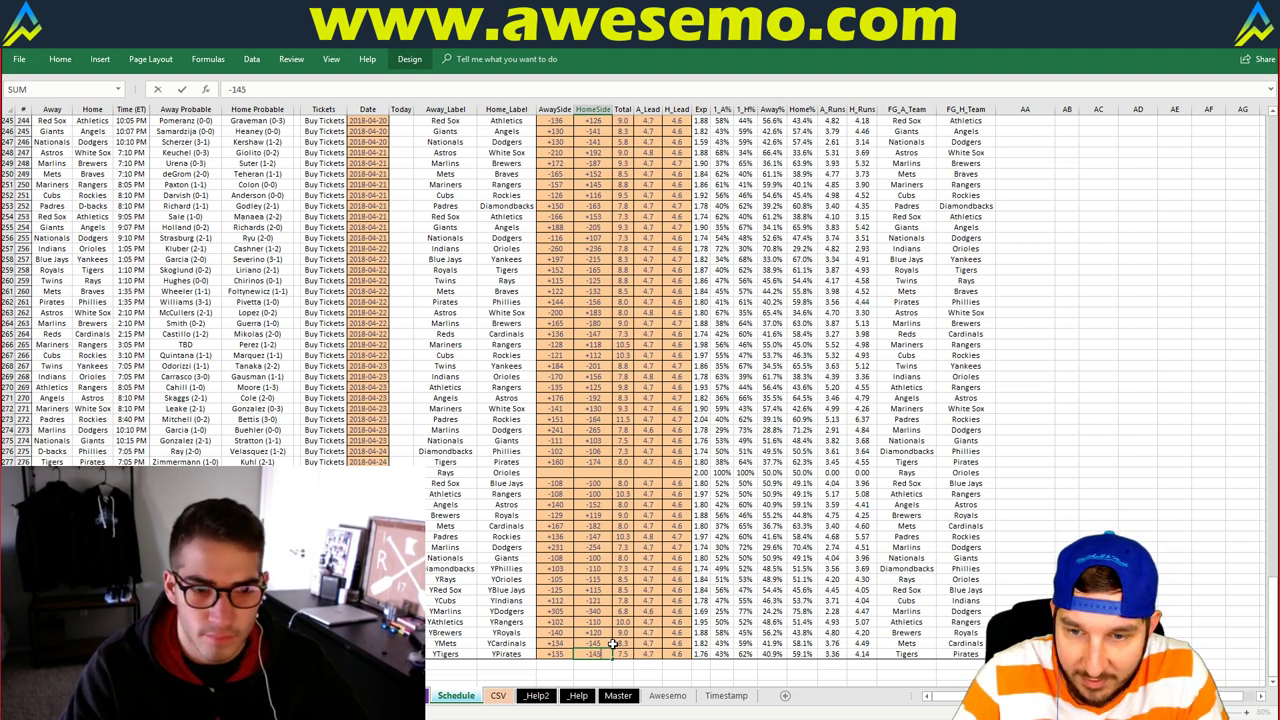
{"action": "key", "text": "Right"}
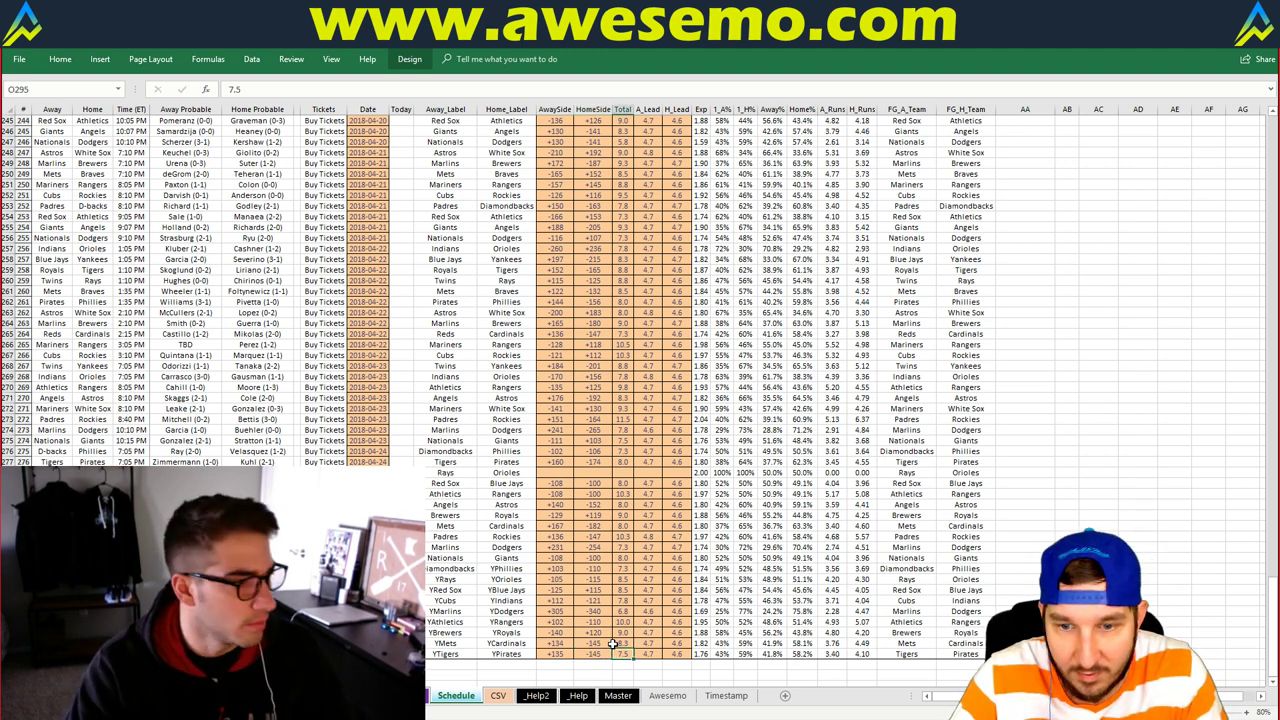
Set the YTigers–YPirates row's AwaySide odds to 125 and its HomeSide odds to -135
{"action": "key", "text": "Left"}
{"action": "key", "text": "Left"}
{"action": "type", "text": "125"}
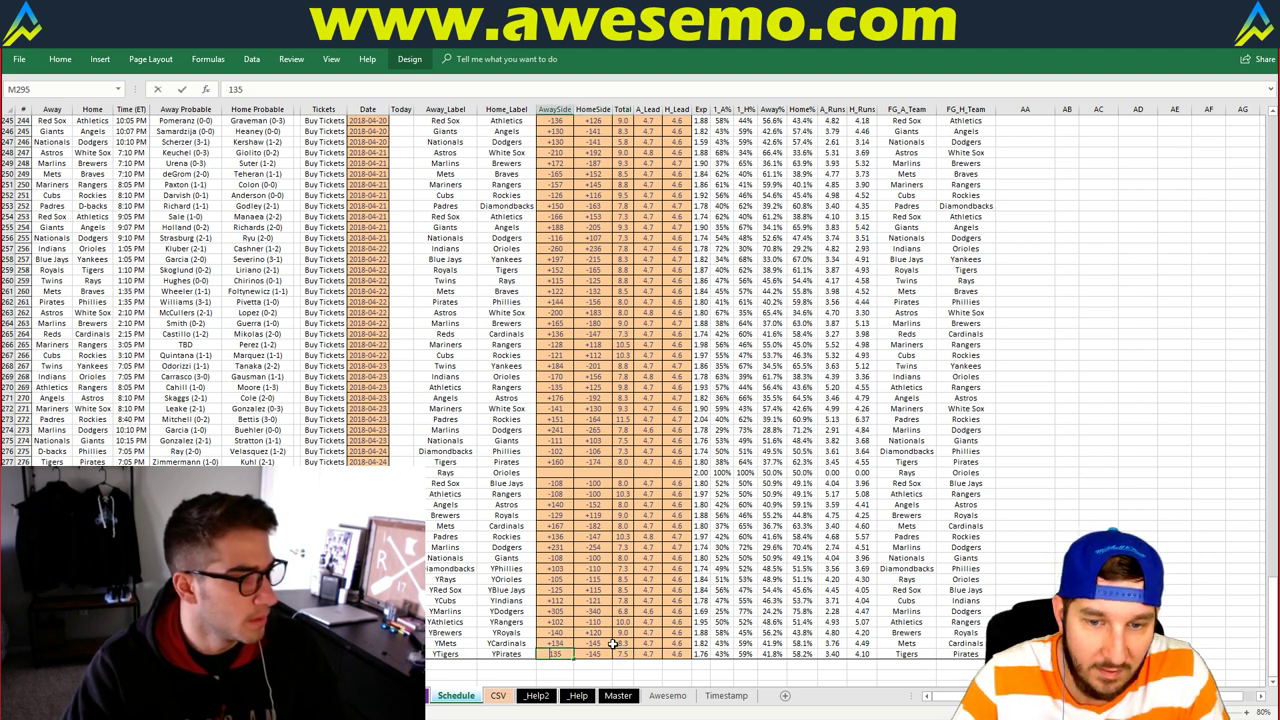
{"action": "key", "text": "Return"}
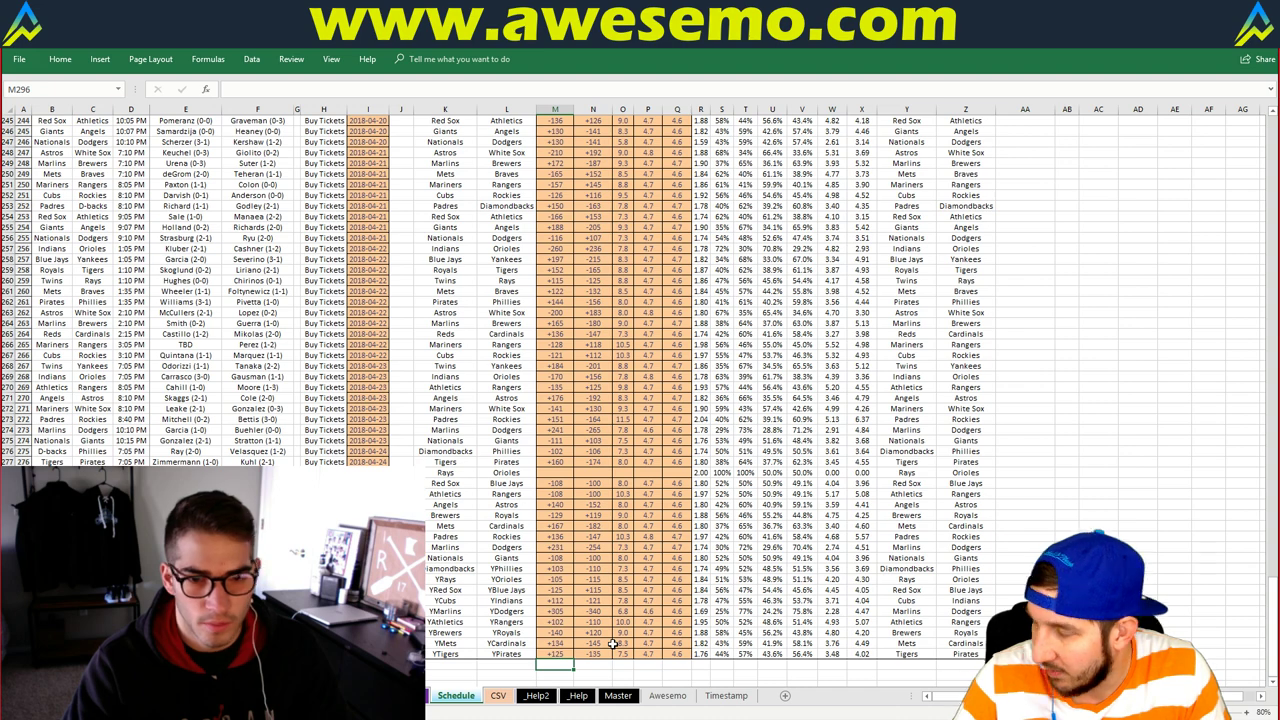
Return to the matchup sheet and refresh the game-list pivot table and the FanDuel pivot table with the new odds
{"action": "key", "text": "ctrl+Page_Up"}
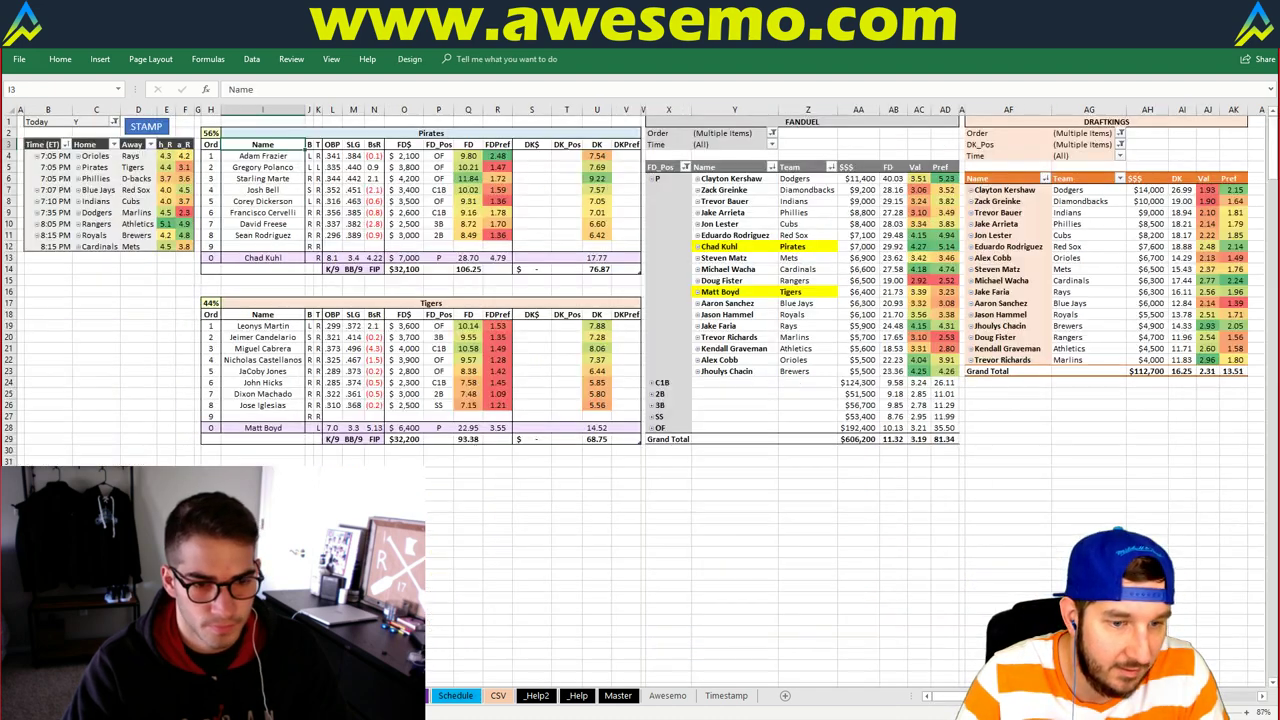
{"action": "right_click", "coordinate": [168, 235]}
{"action": "left_click", "coordinate": [241, 286]}
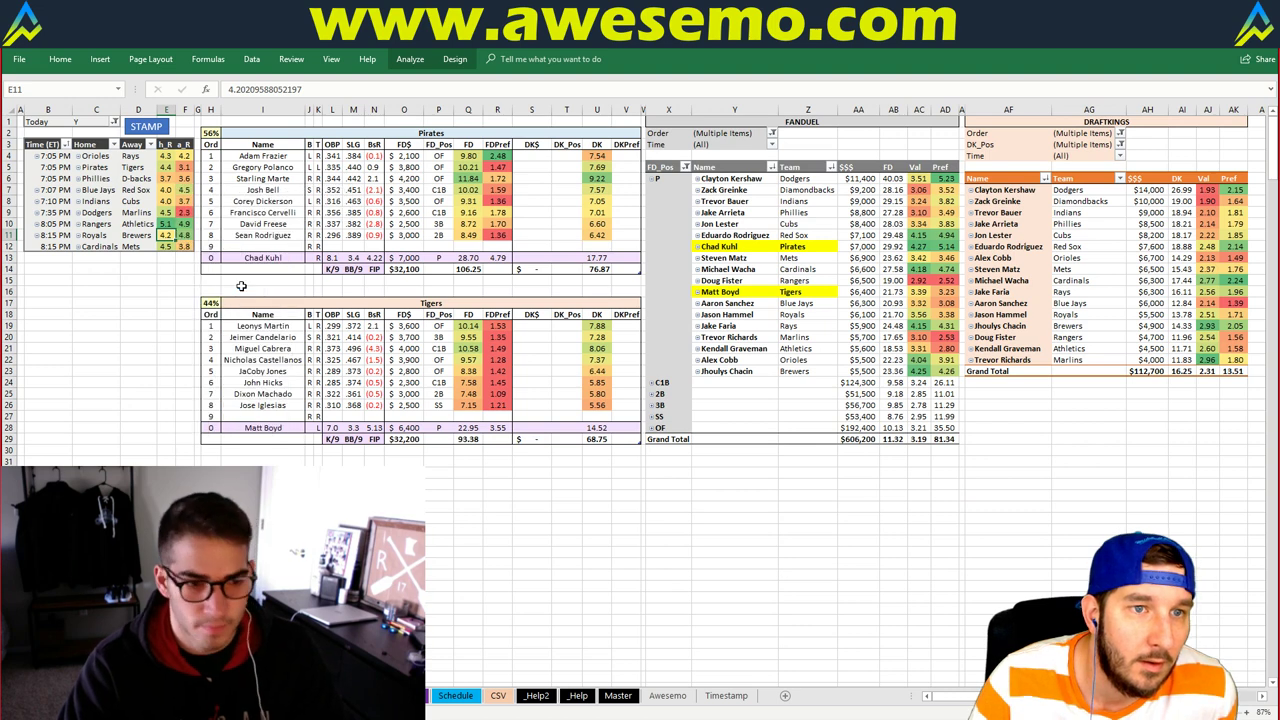
{"action": "left_click", "coordinate": [128, 289]}
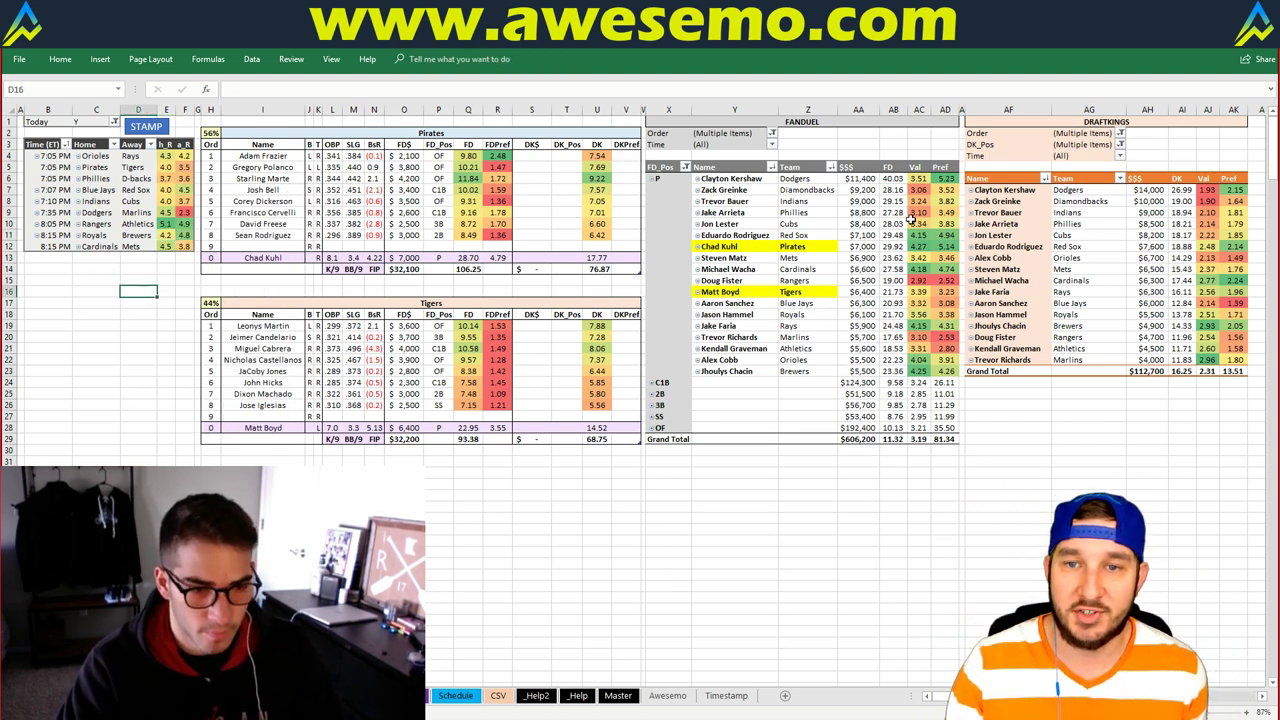
{"action": "right_click", "coordinate": [846, 258]}
{"action": "left_click", "coordinate": [888, 320]}
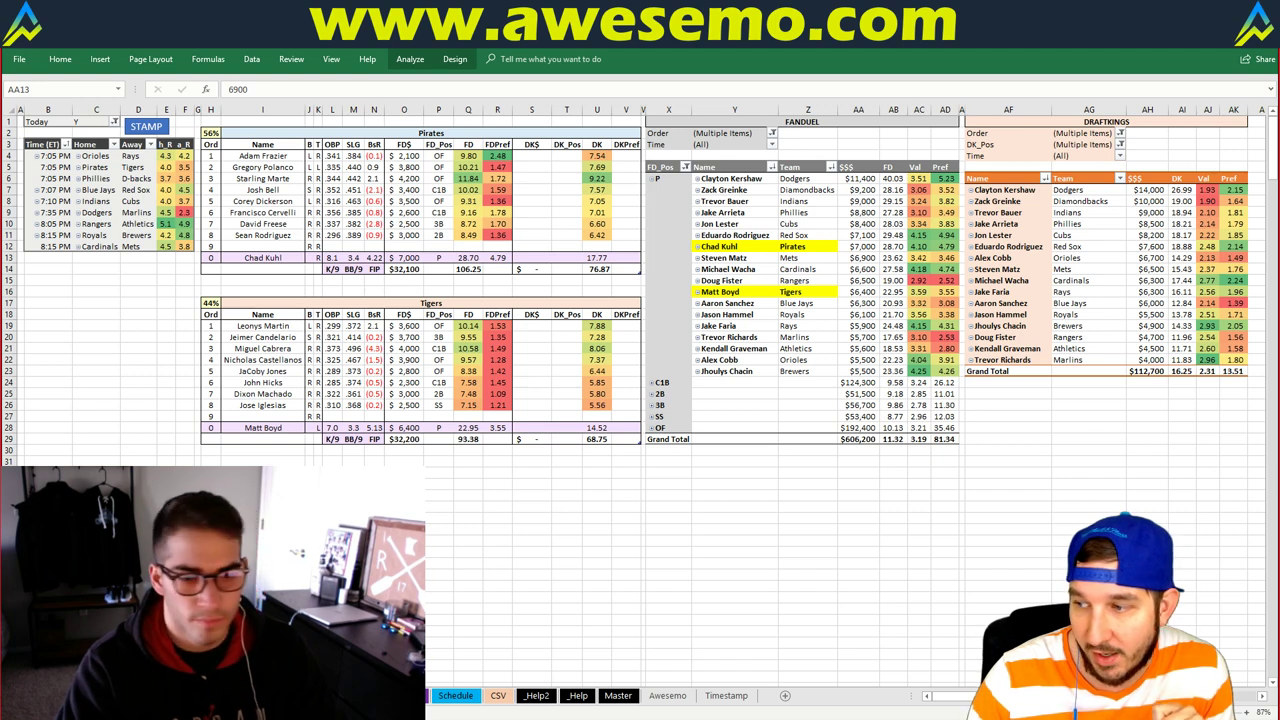
{"action": "key", "text": "alt+Tab"}
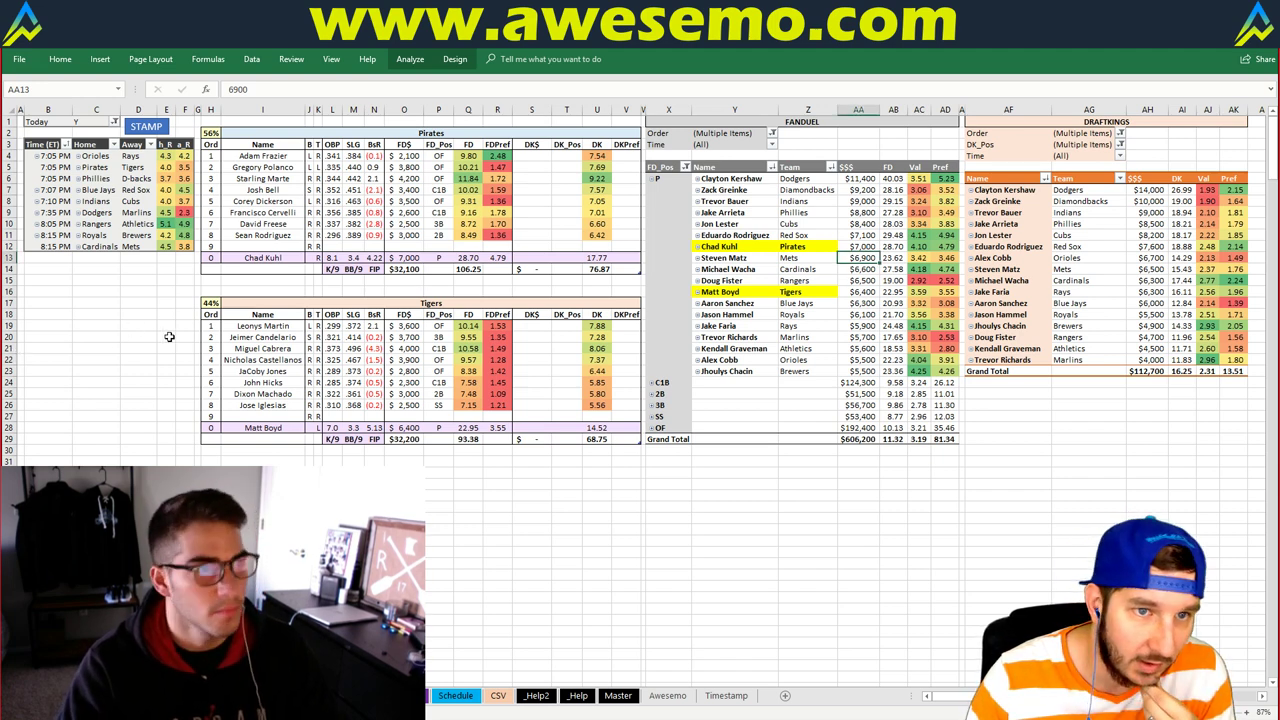
Change the home team of the upper lineup table to Phillies and time-stamp that game
{"action": "left_click", "coordinate": [354, 133]}
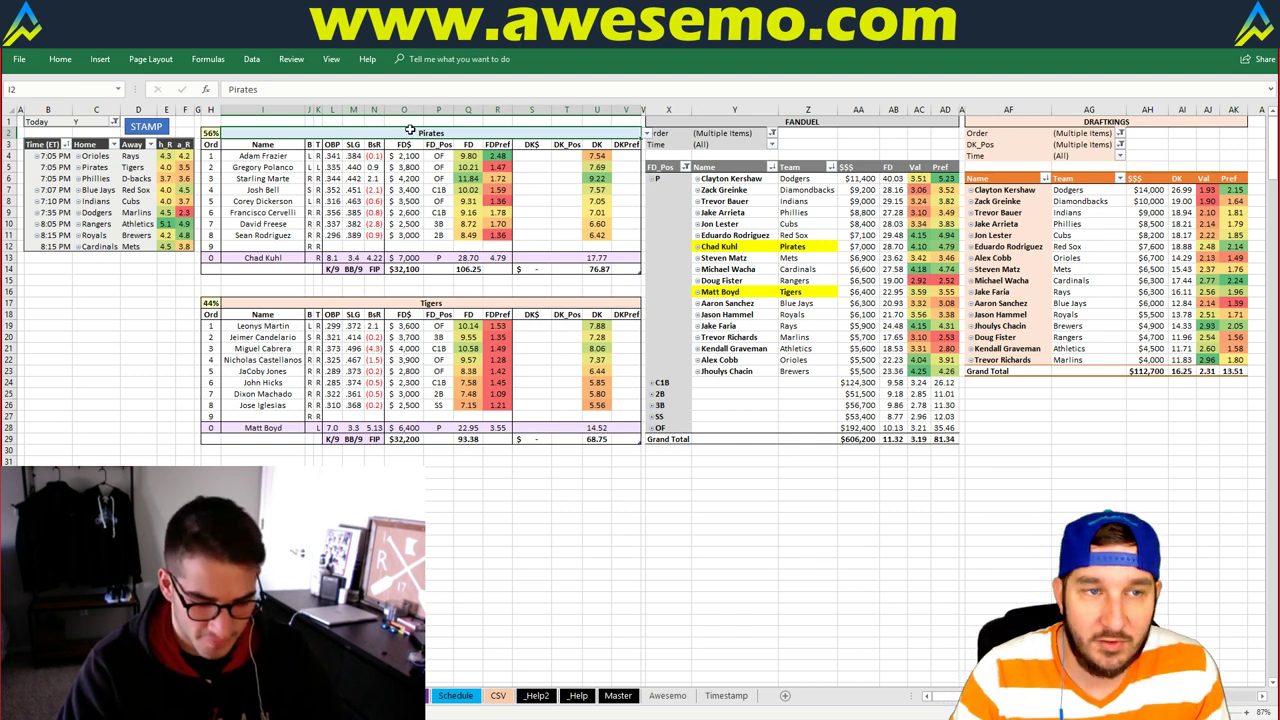
{"action": "type", "text": "Phillies"}
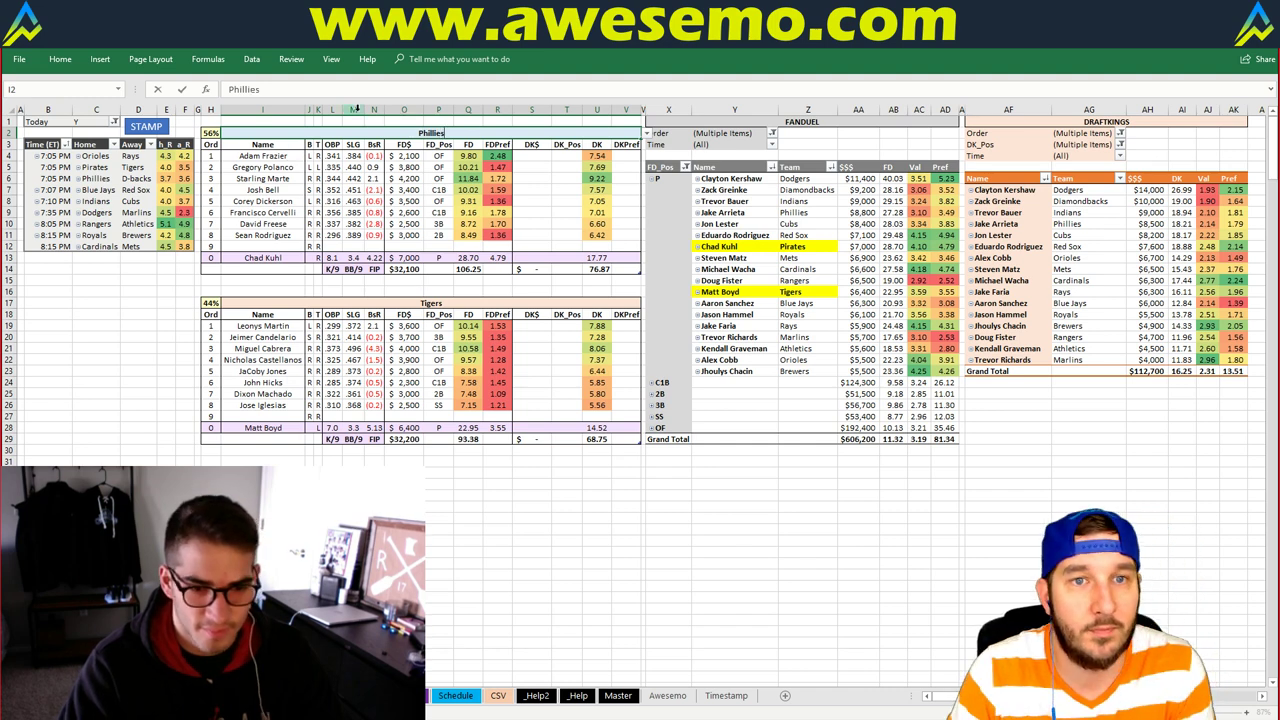
{"action": "left_click", "coordinate": [162, 127]}
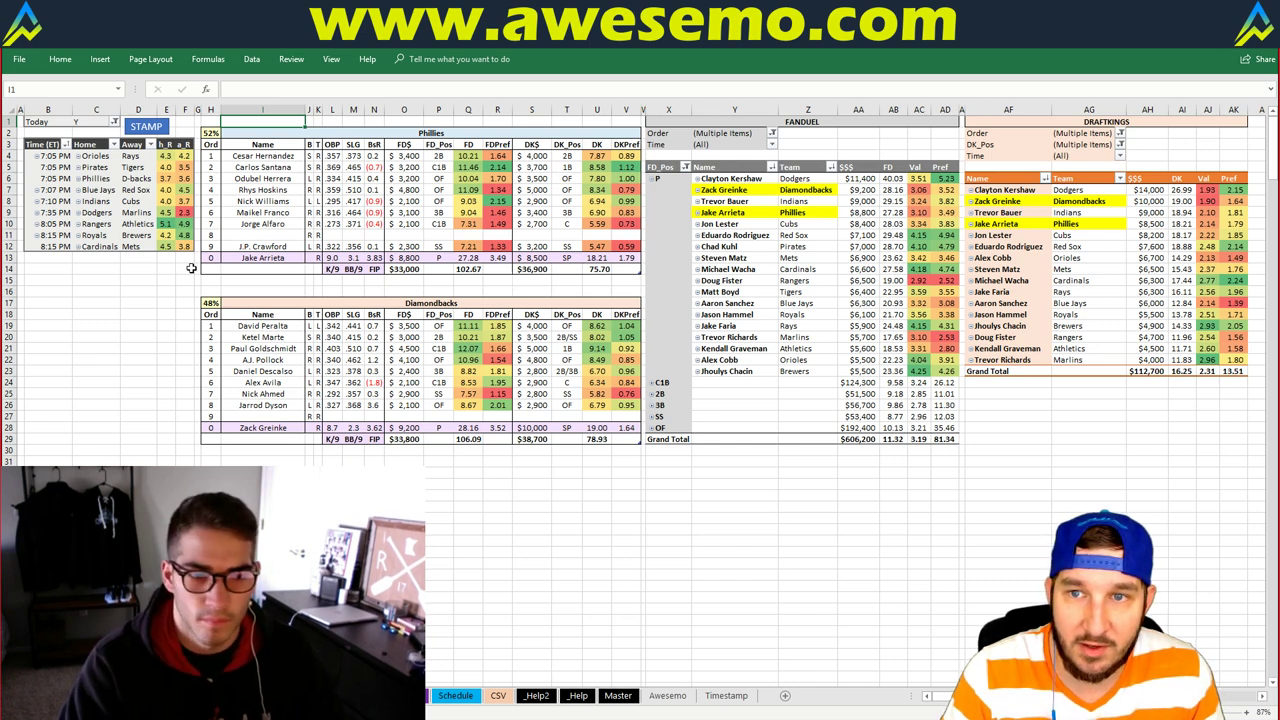
{"action": "left_click", "coordinate": [192, 349]}
{"action": "left_click", "coordinate": [164, 336]}
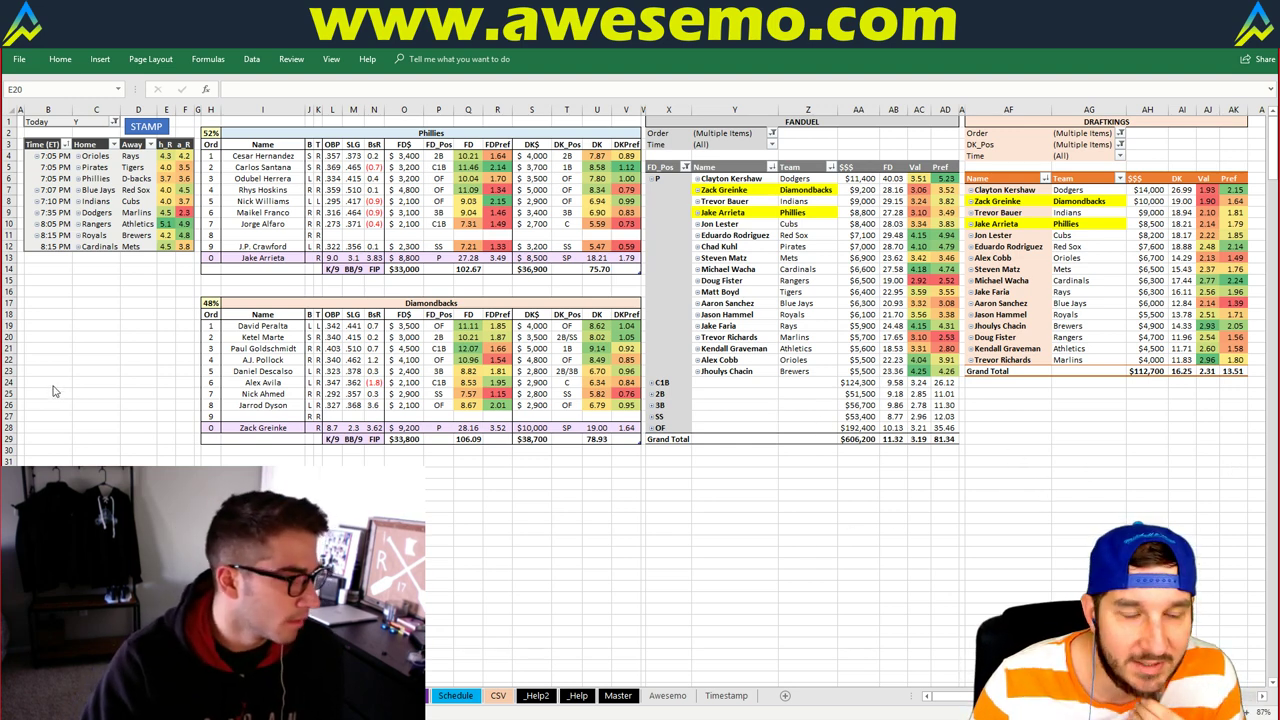
{"action": "key", "text": "alt+Tab"}
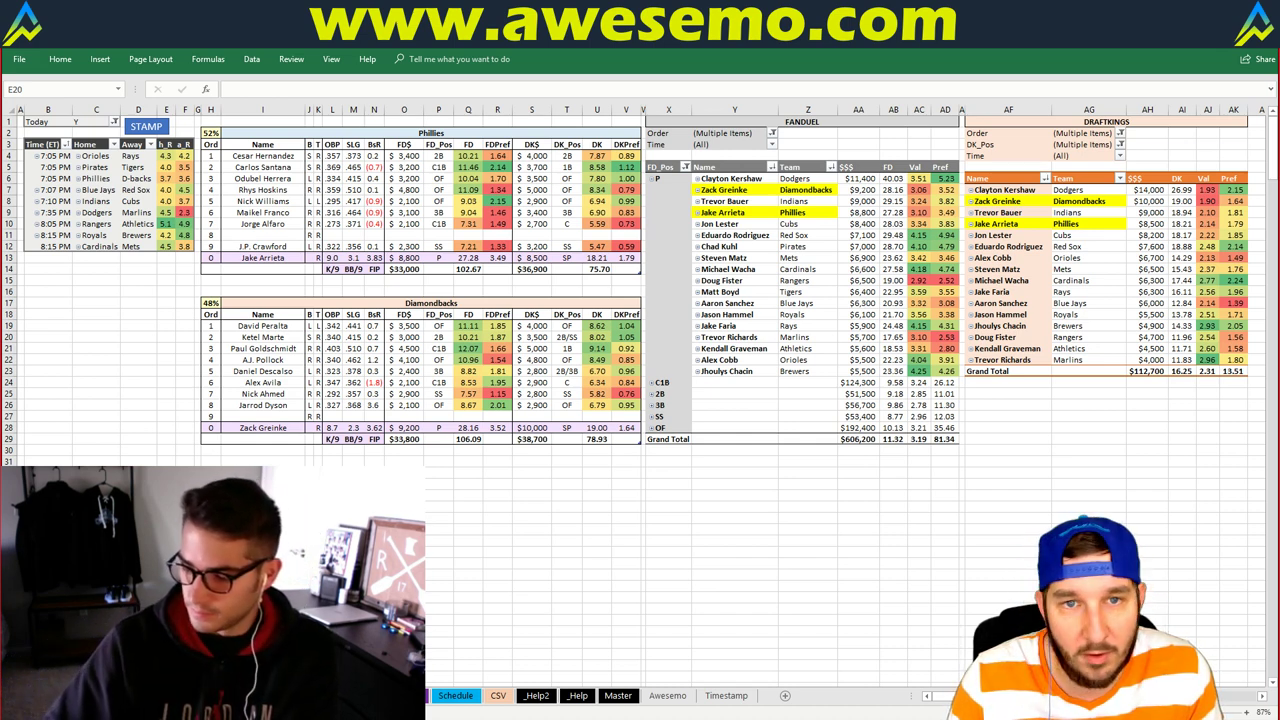
{"action": "left_click", "coordinate": [143, 346]}
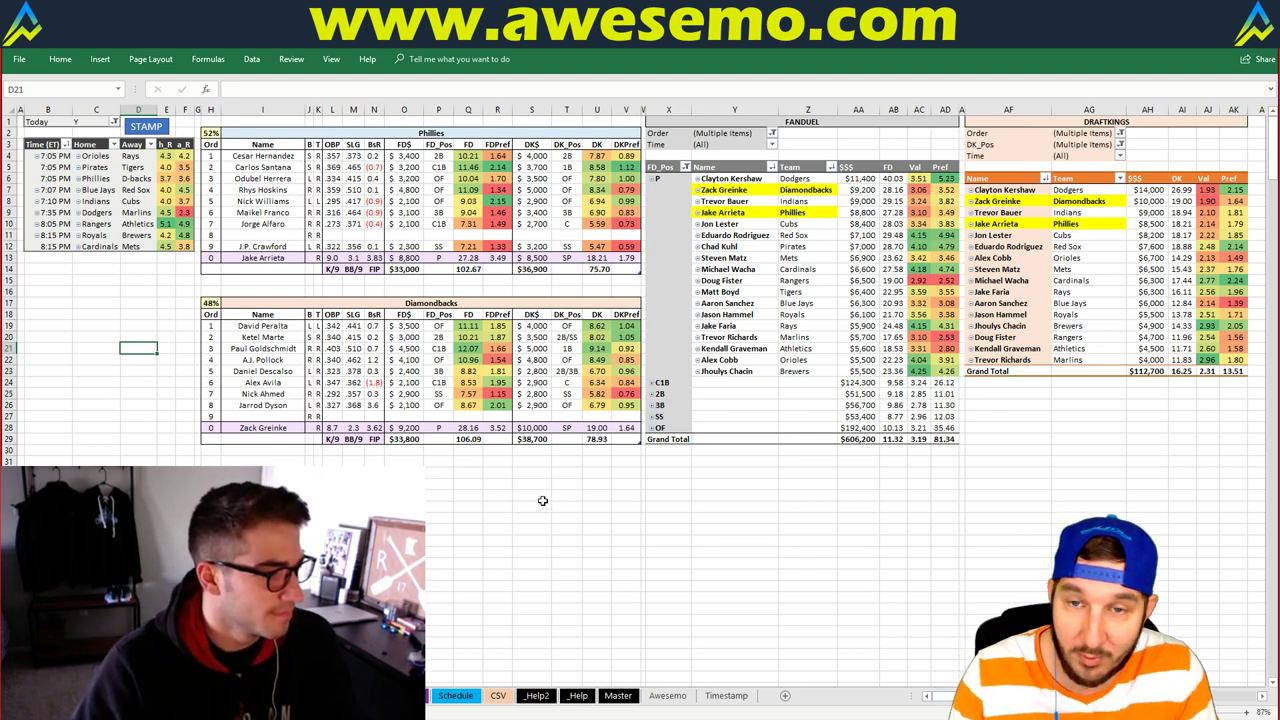
{"action": "left_click", "coordinate": [586, 487]}
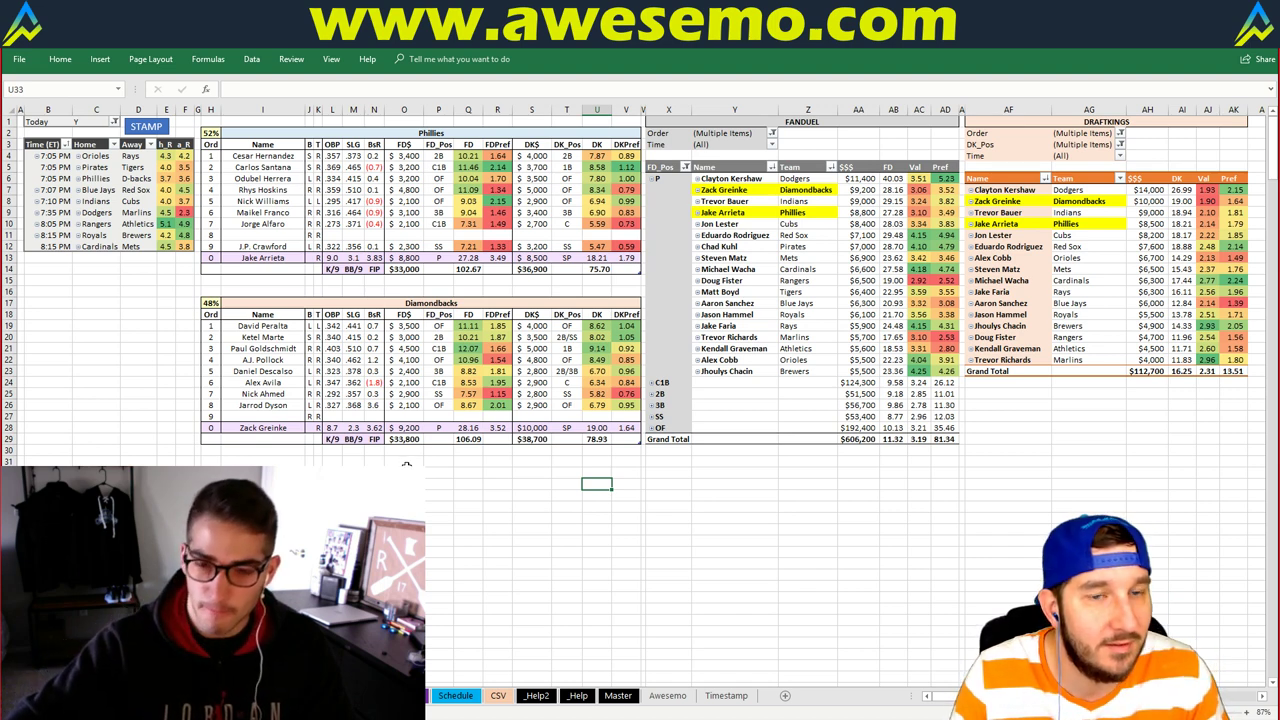
Change the home team of the upper lineup table to Blue Jays and time-stamp that game
{"action": "left_click", "coordinate": [469, 130]}
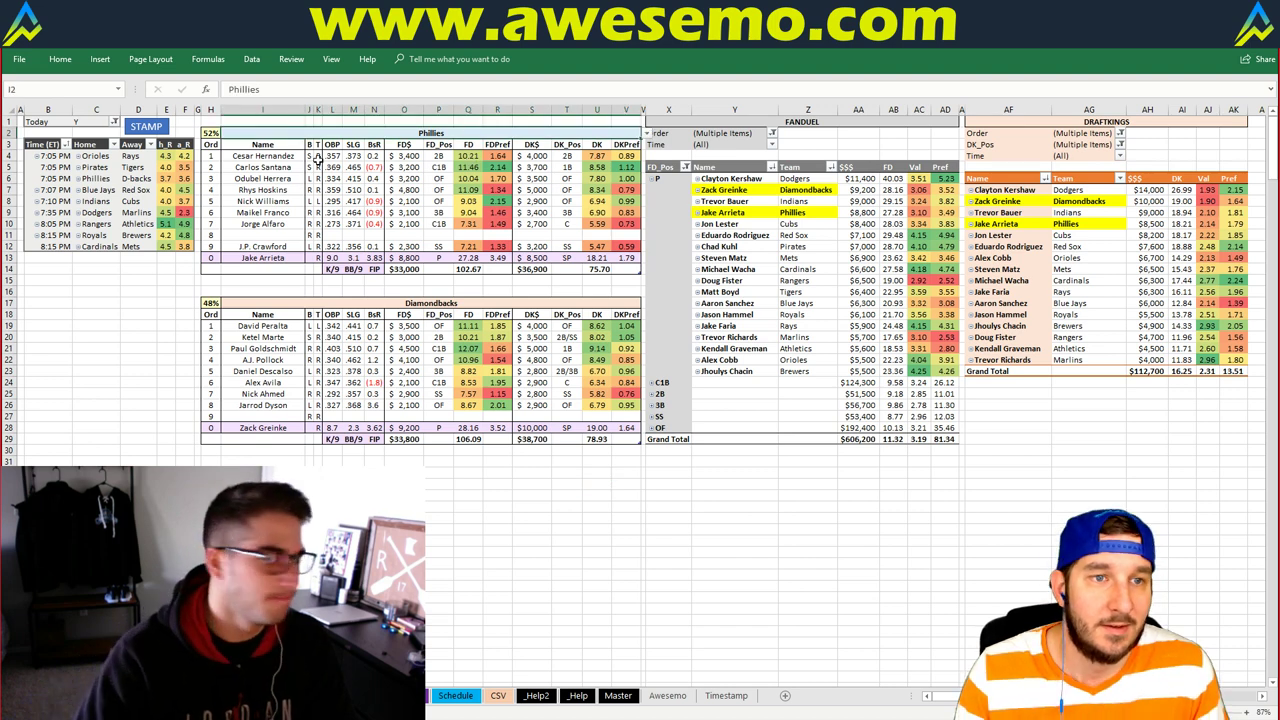
{"action": "type", "text": "Blu"}
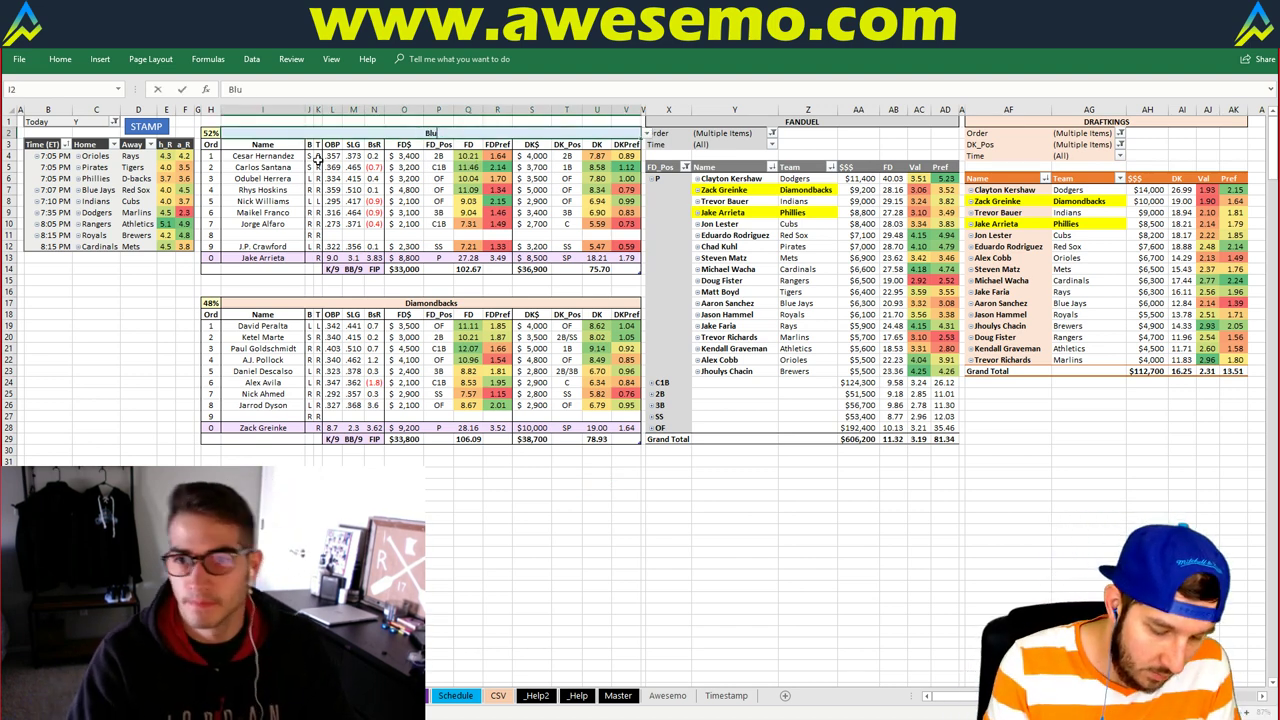
{"action": "type", "text": "e Jays"}
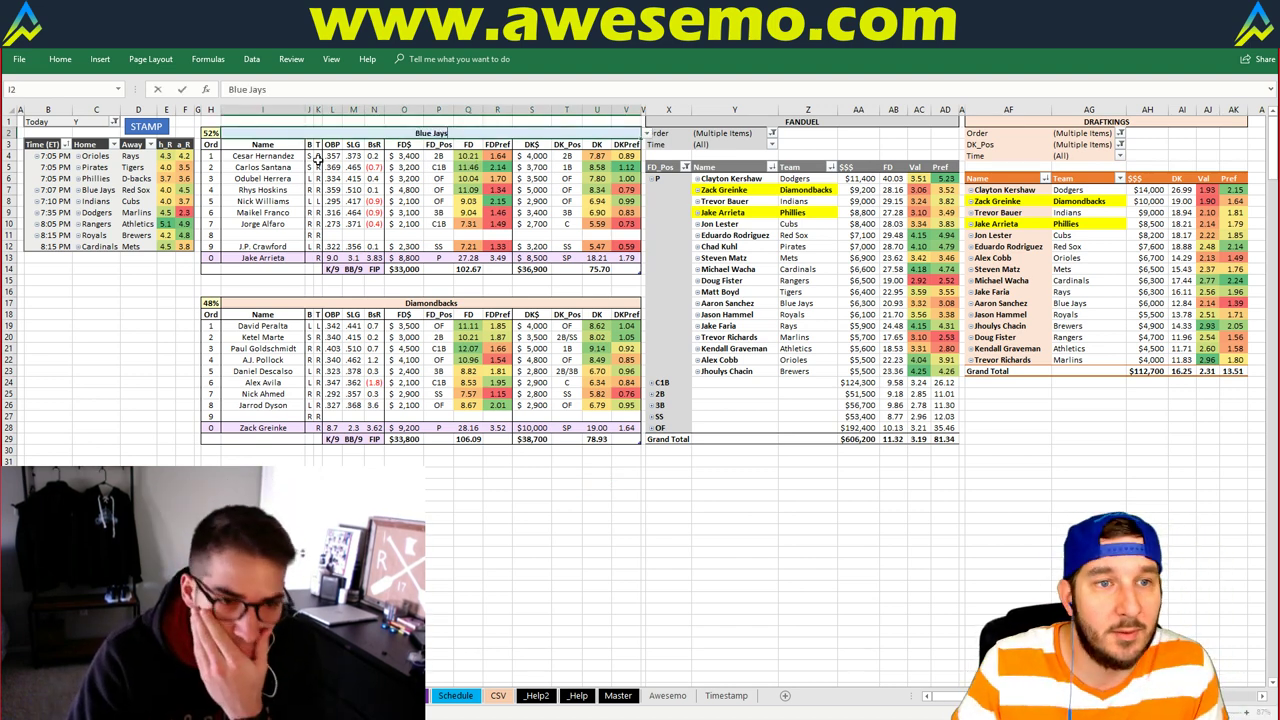
{"action": "key", "text": "Return"}
{"action": "left_click", "coordinate": [146, 126]}
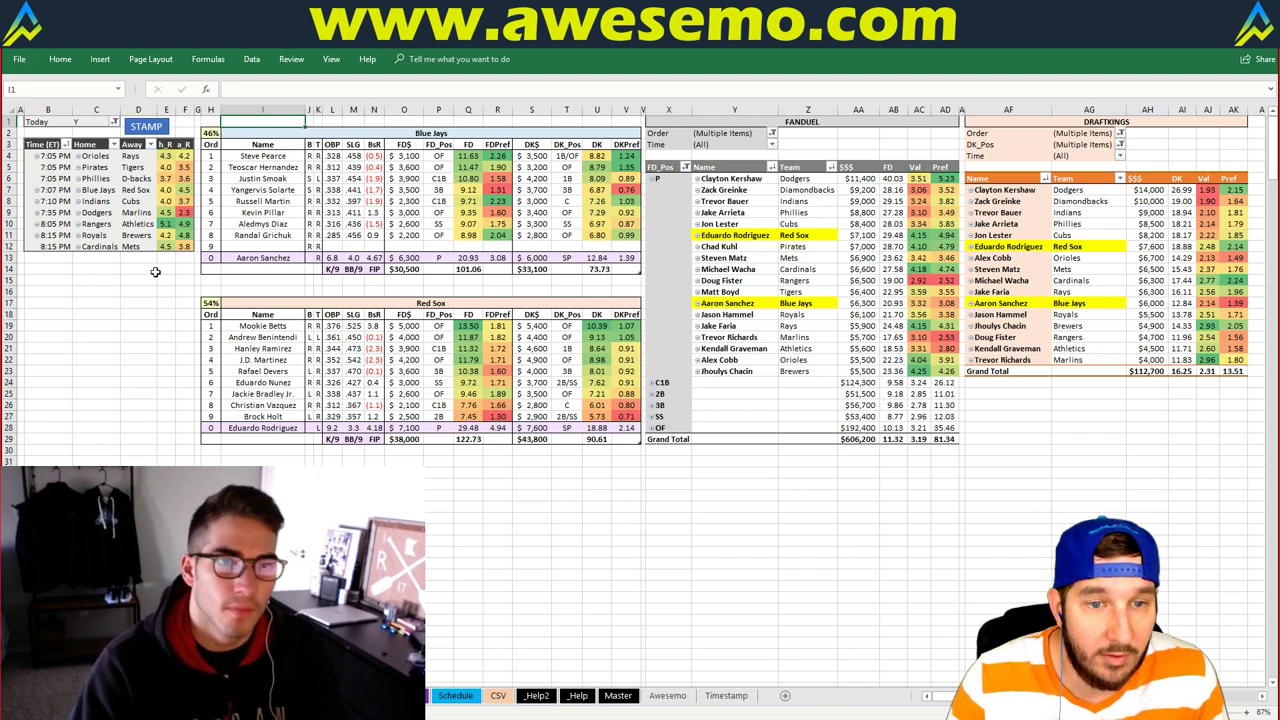
{"action": "left_click", "coordinate": [117, 292]}
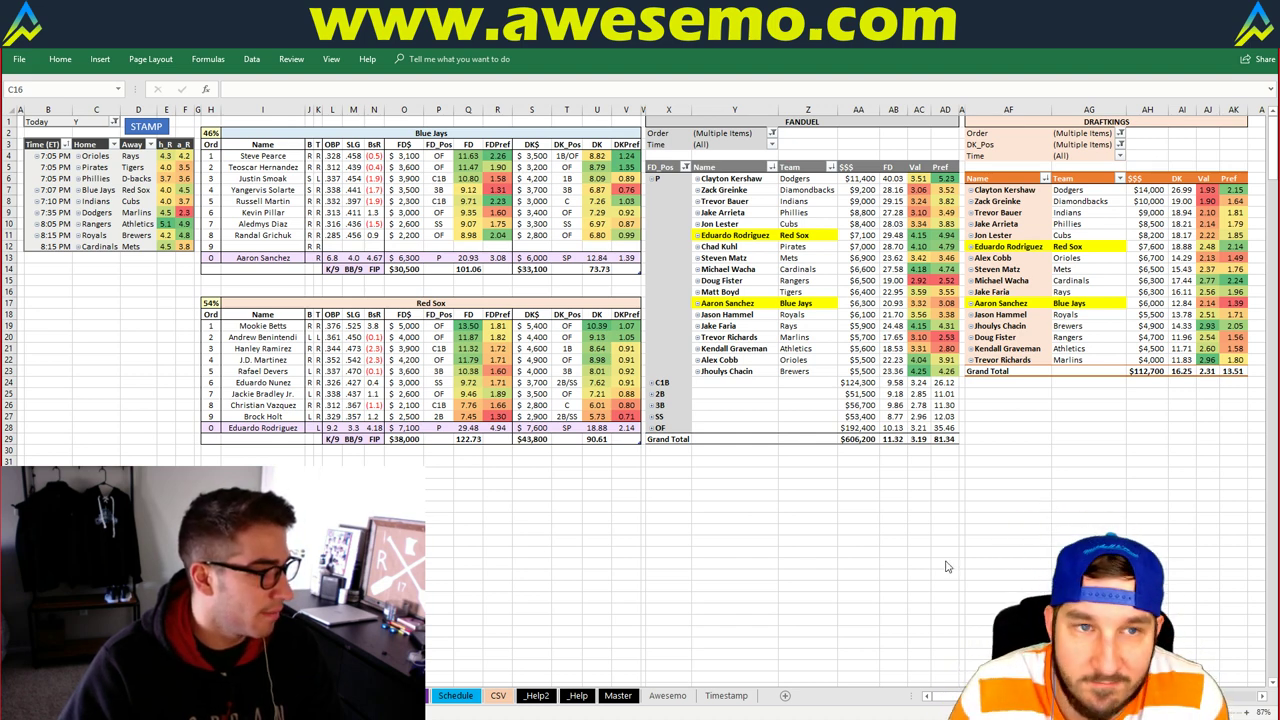
{"action": "left_click", "coordinate": [404, 484]}
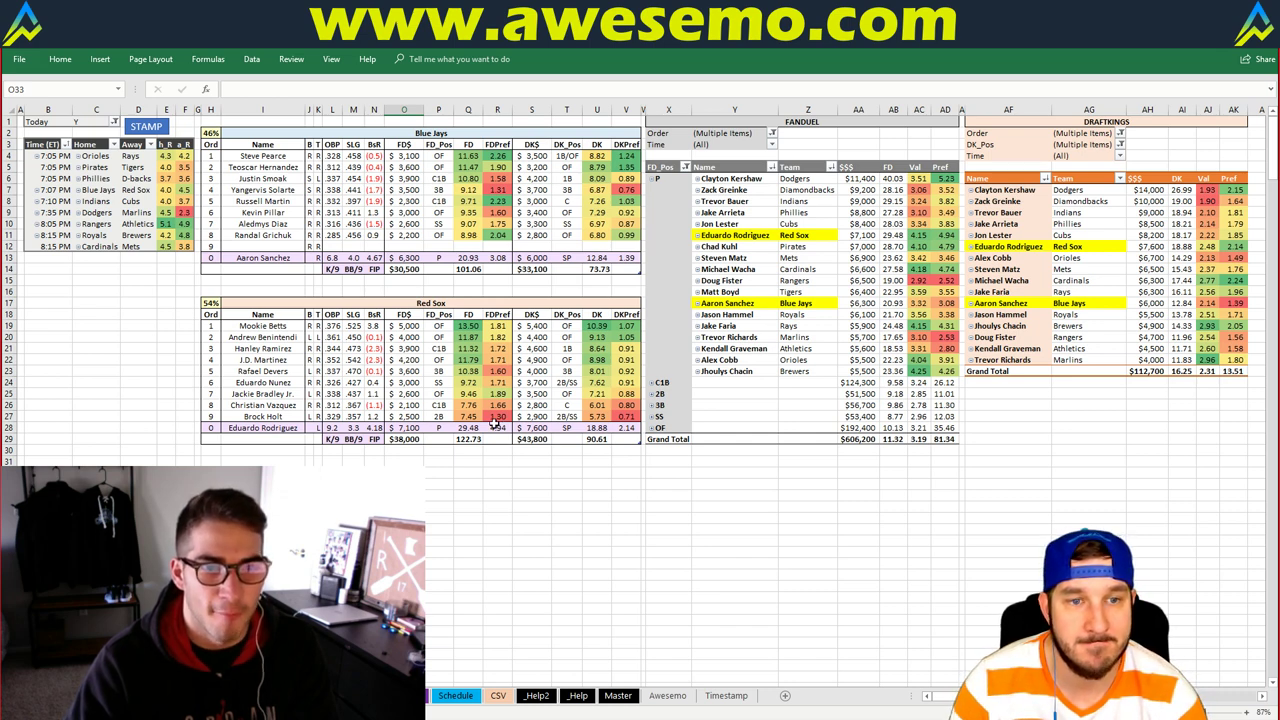
{"action": "left_click", "coordinate": [384, 460]}
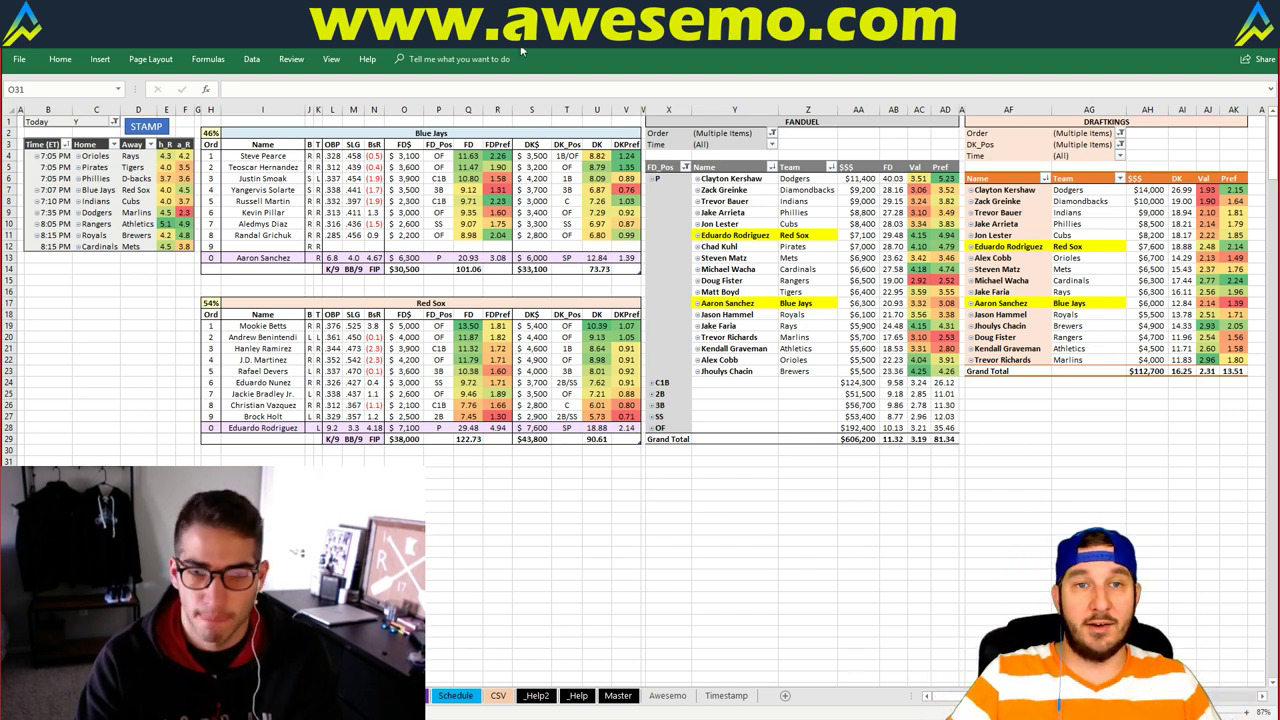
{"action": "left_click", "coordinate": [510, 133]}
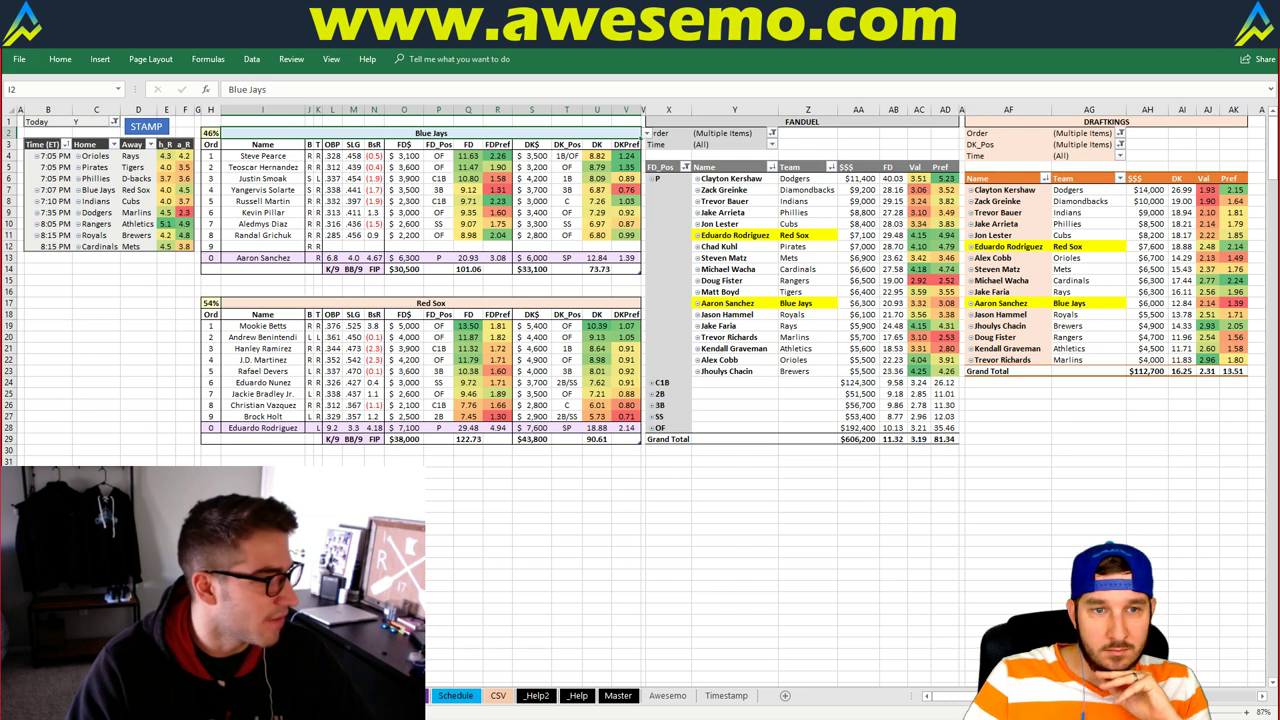
{"action": "left_click", "coordinate": [60, 379]}
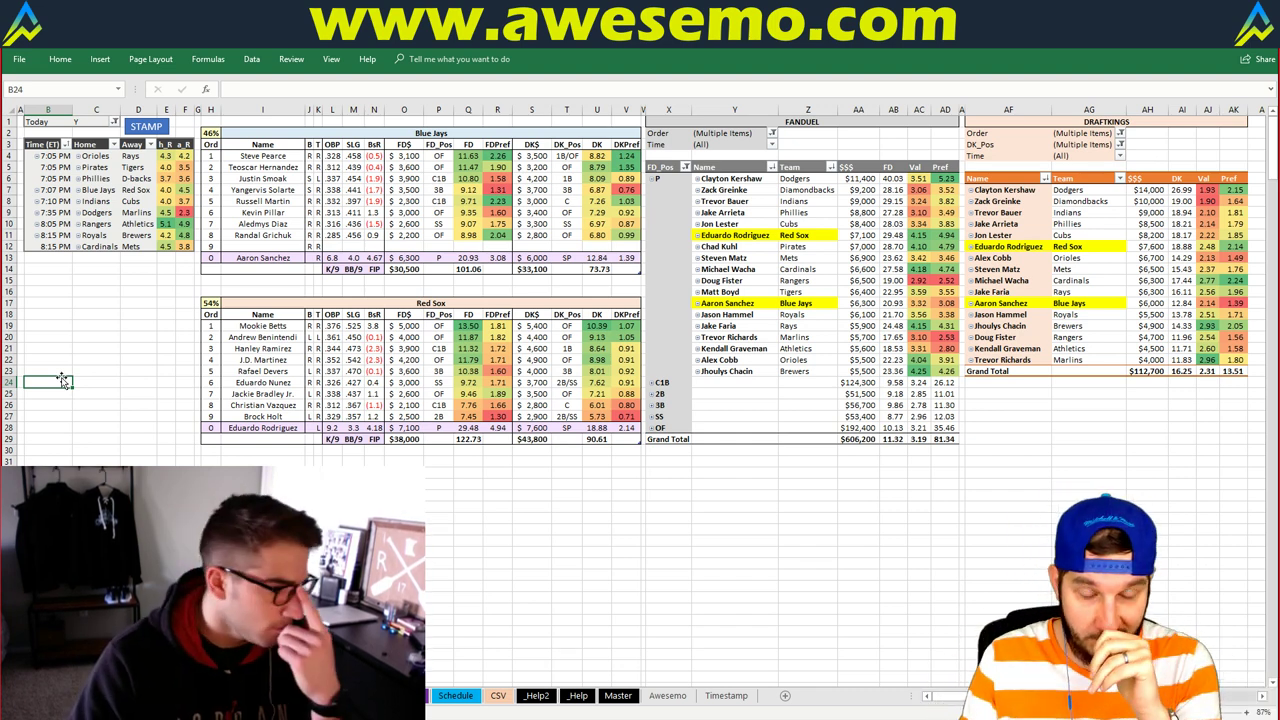
{"action": "left_click", "coordinate": [154, 339]}
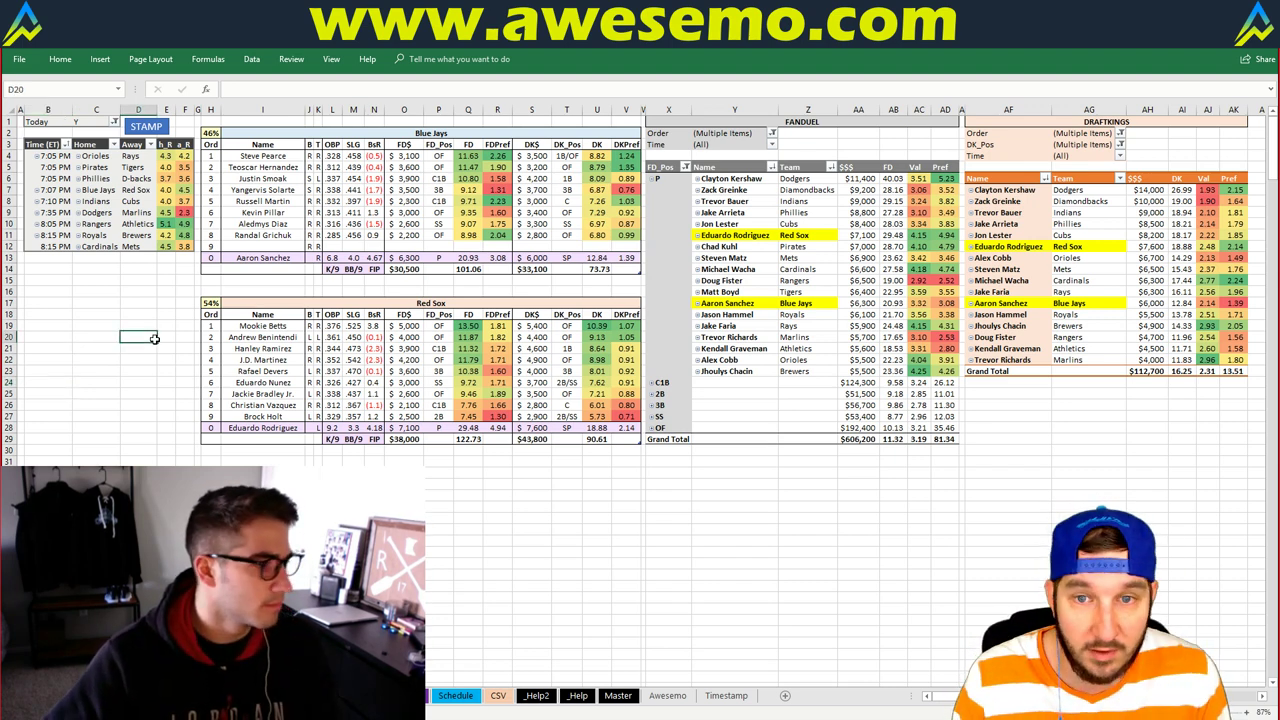
Load the Indians game by setting the home team above the upper lineup table to Indians
{"action": "left_click", "coordinate": [328, 132]}
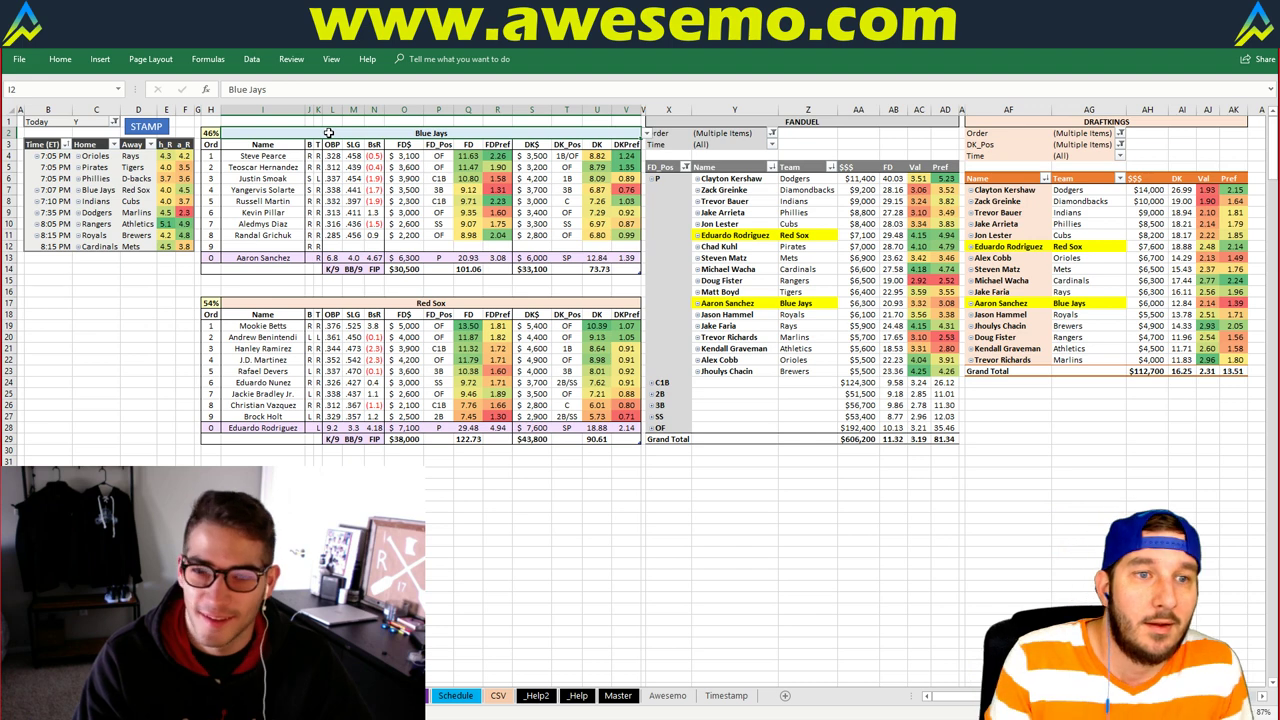
{"action": "type", "text": "Indians"}
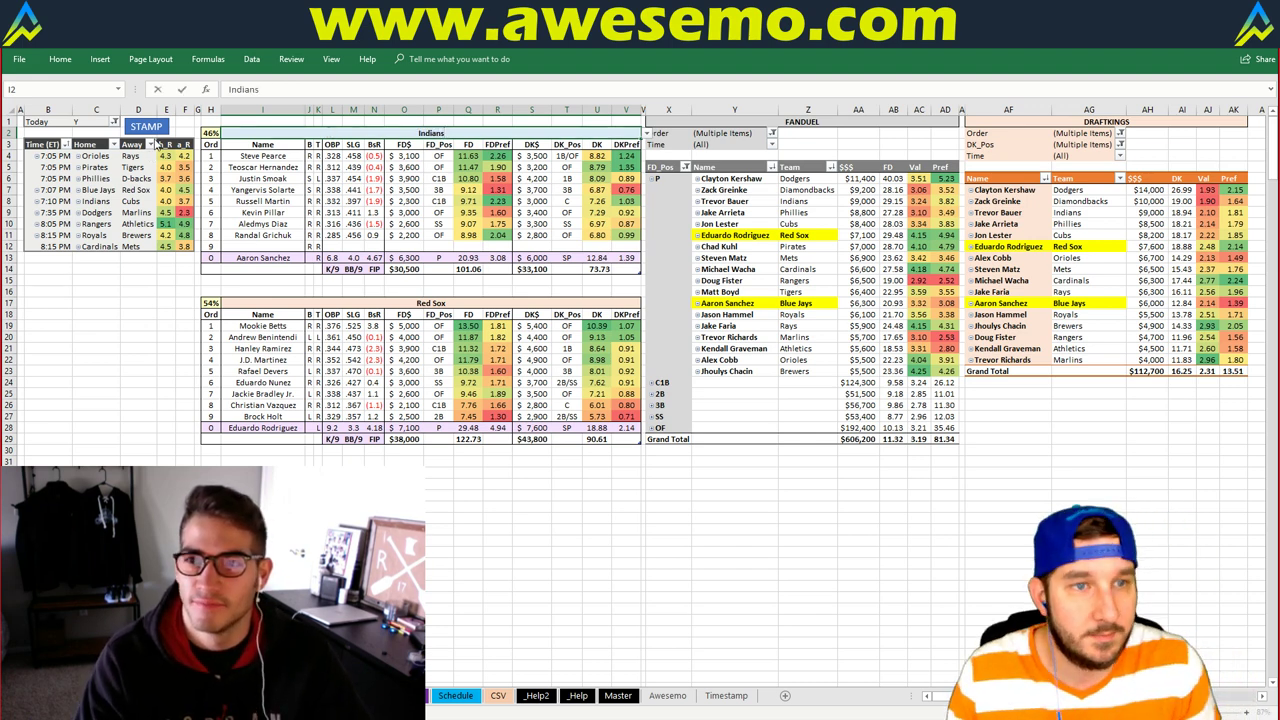
{"action": "key", "text": "Return"}
{"action": "key", "text": "Up"}
{"action": "key", "text": "Up"}
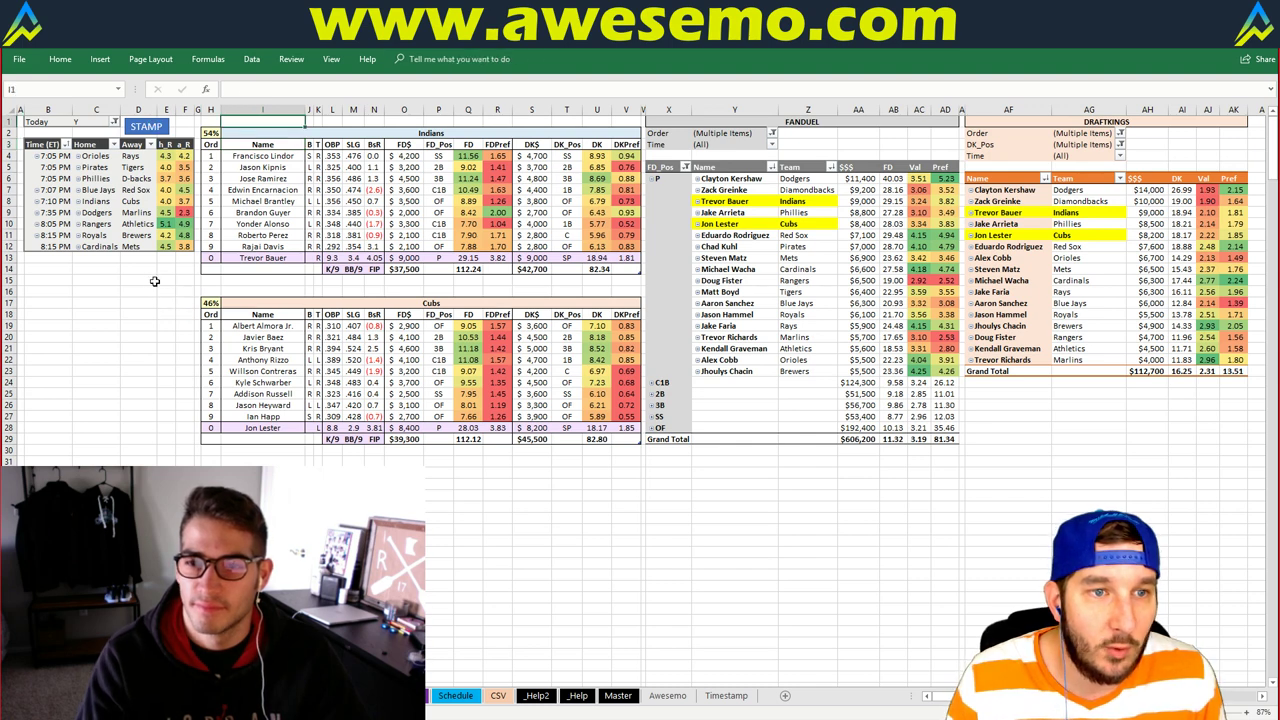
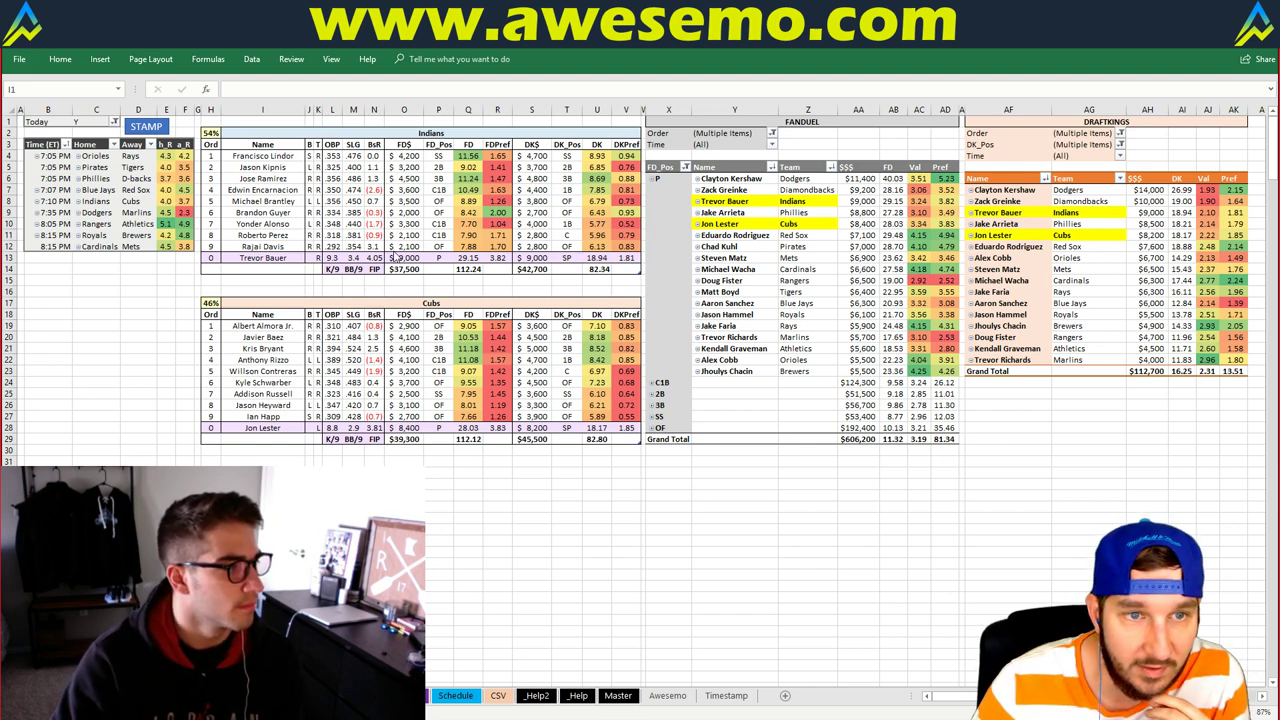
{"action": "left_click", "coordinate": [142, 284]}
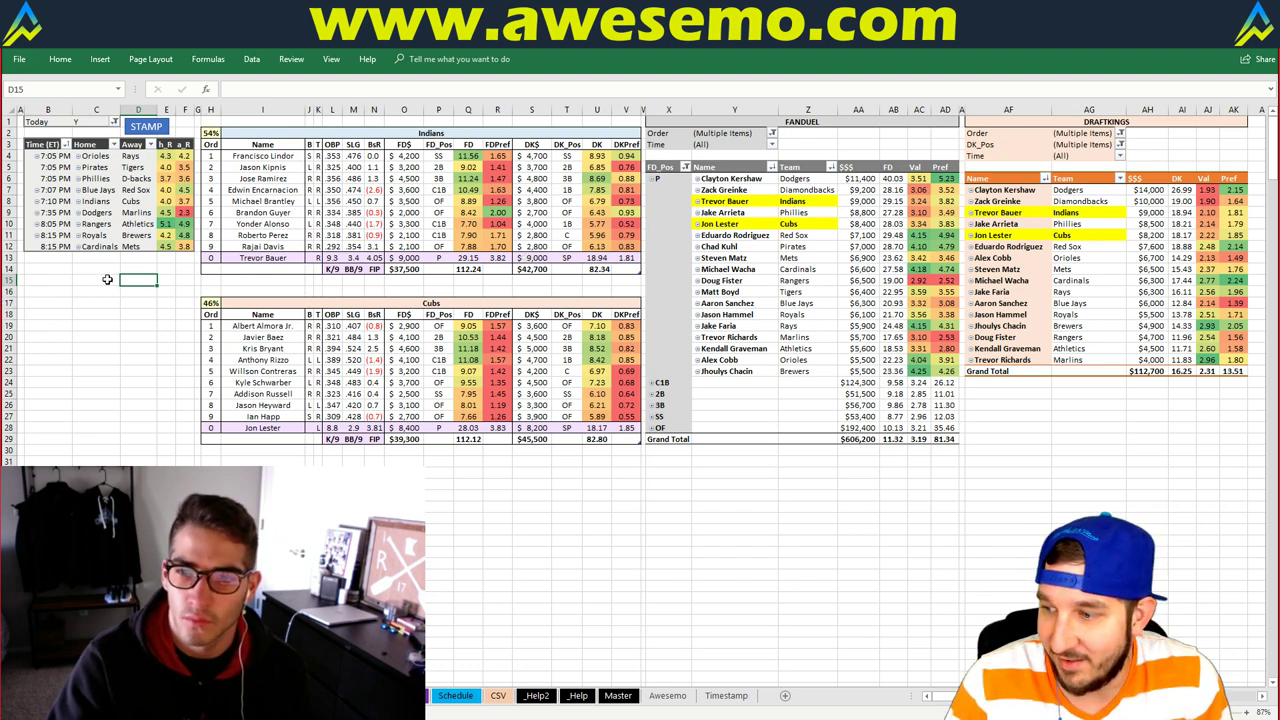
{"action": "left_click", "coordinate": [107, 279]}
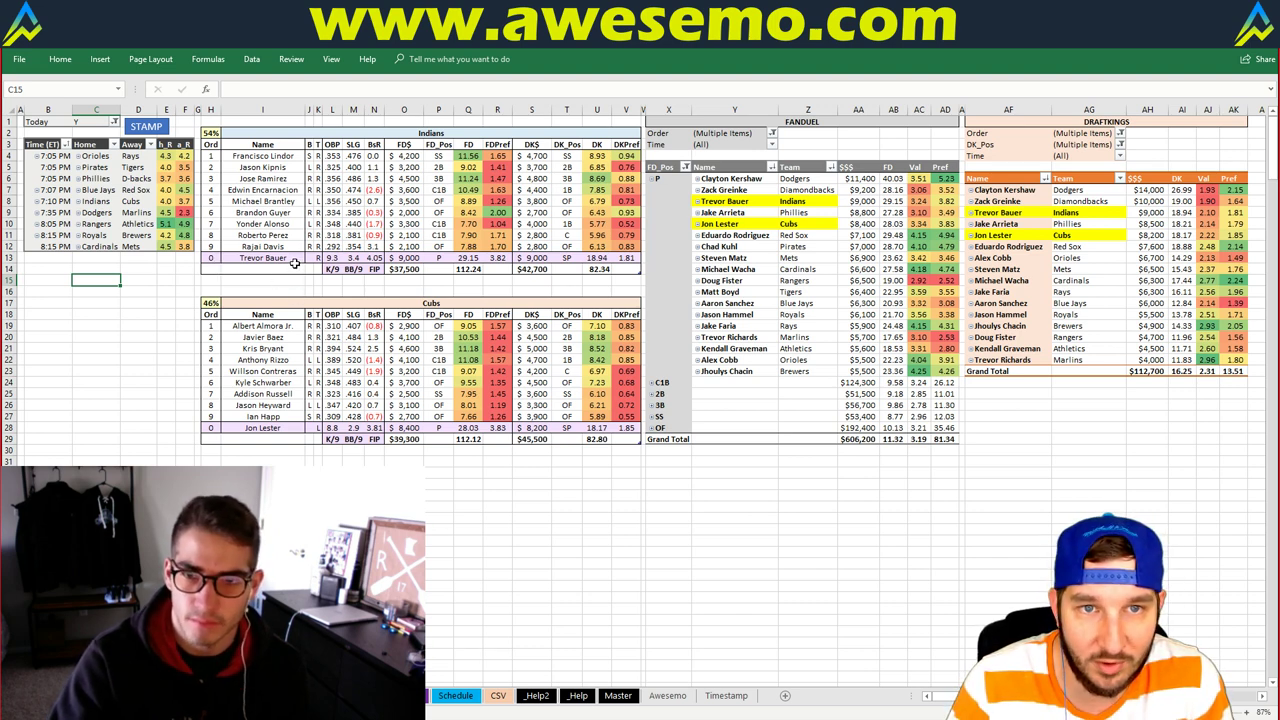
{"action": "left_click", "coordinate": [155, 261]}
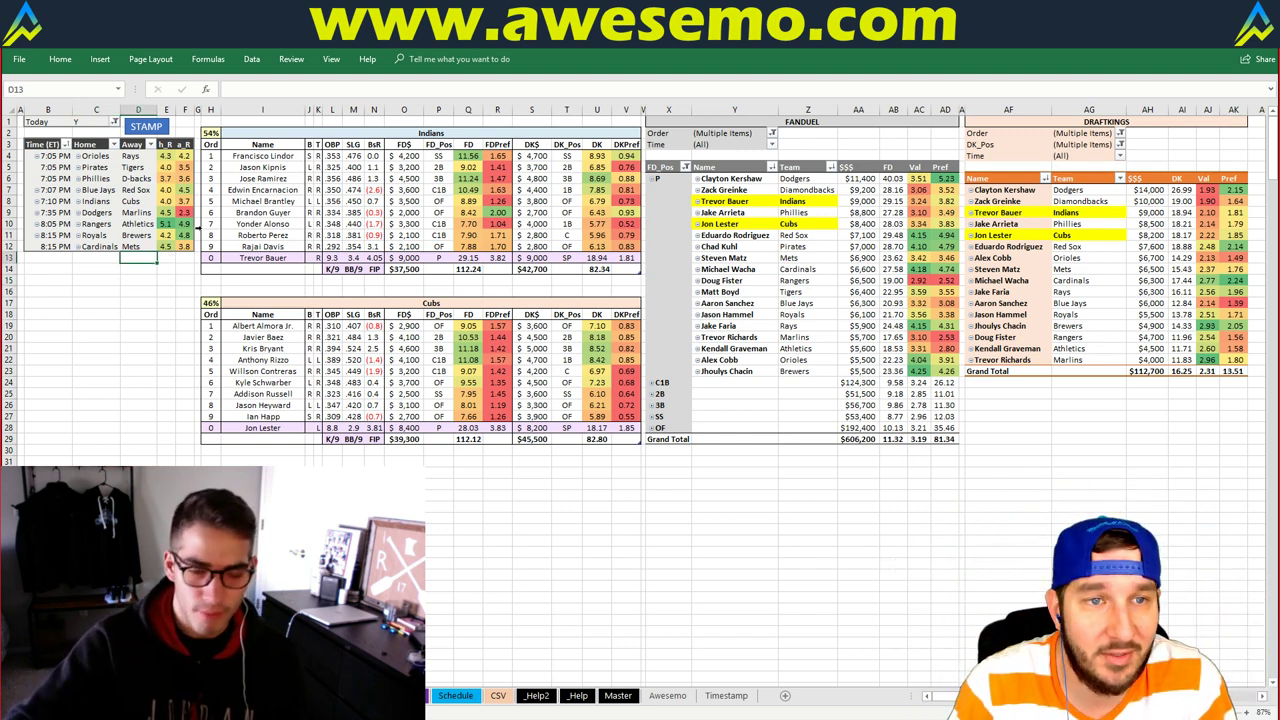
Load the Dodgers game by setting the home team above the upper lineup table to Dodgers
{"action": "left_click", "coordinate": [372, 131]}
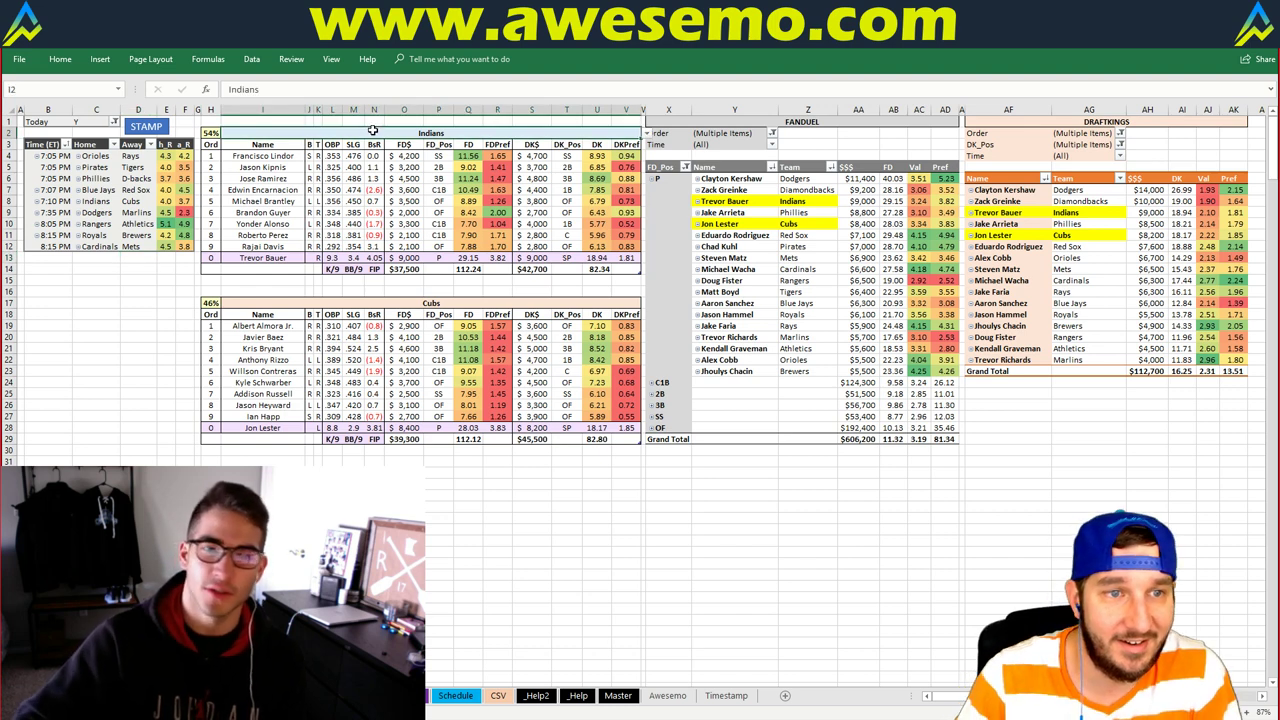
{"action": "type", "text": "Dodgers"}
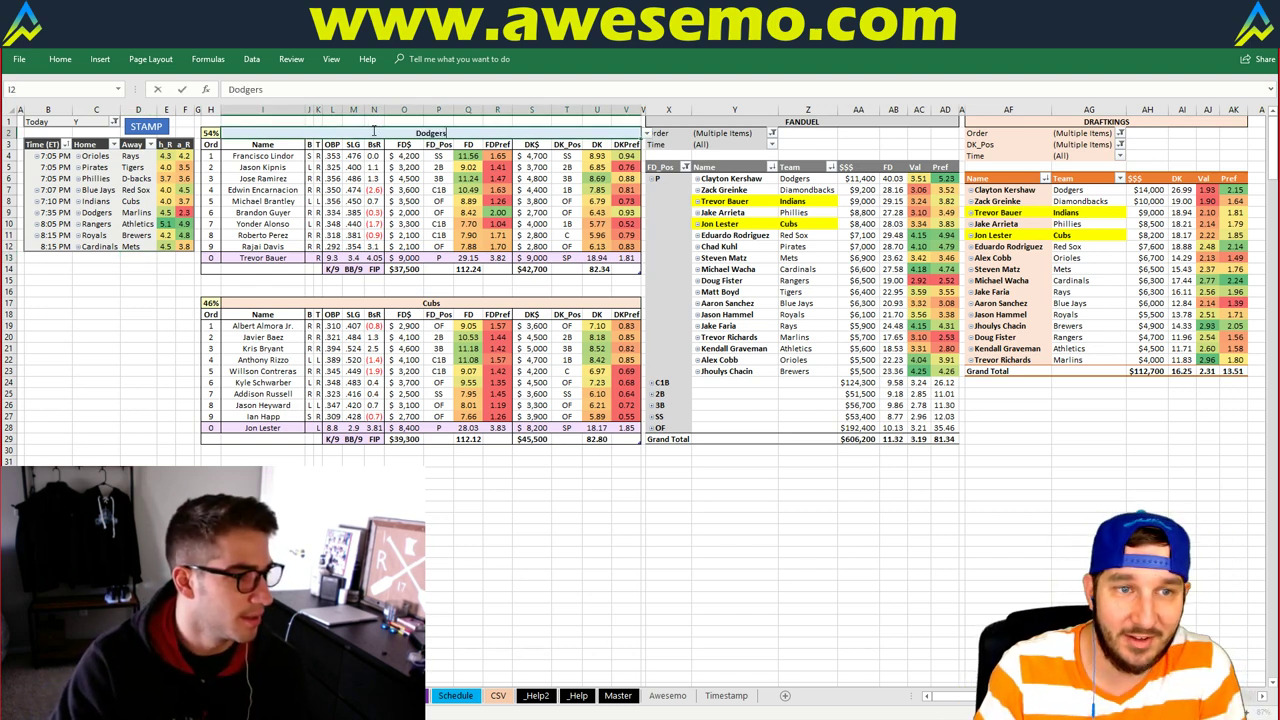
{"action": "key", "text": "Return"}
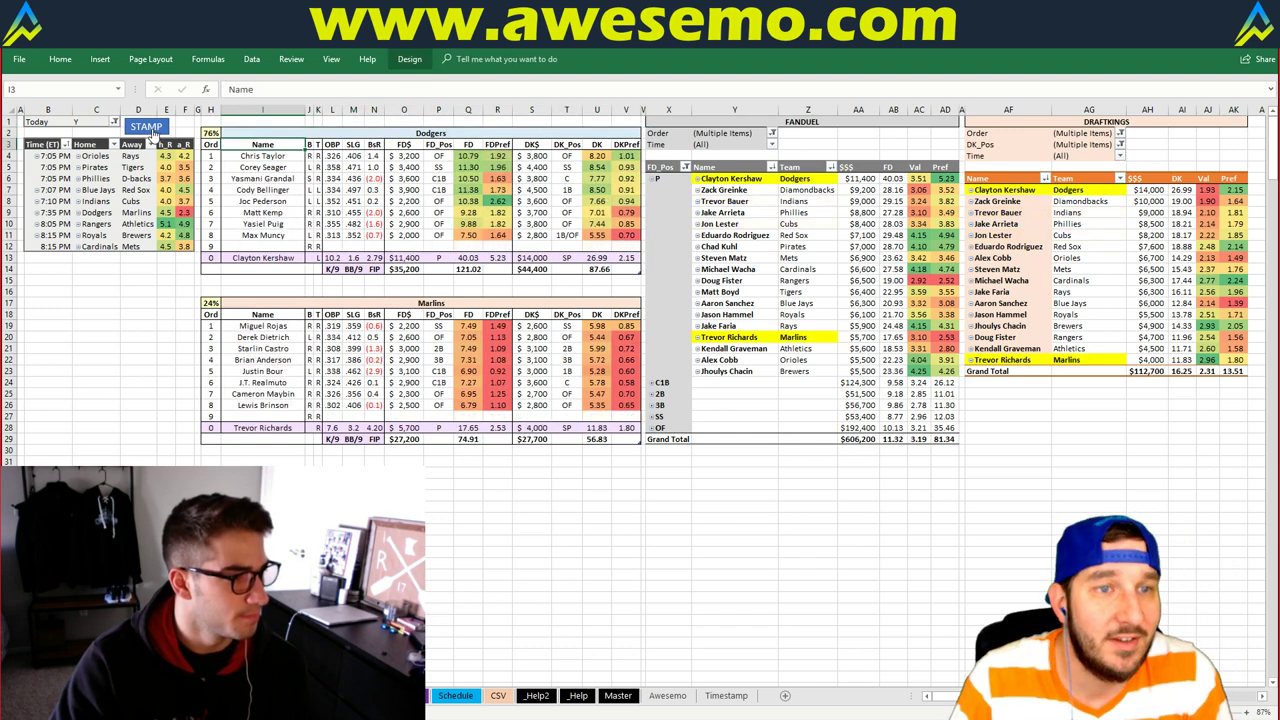
{"action": "key", "text": "Up"}
{"action": "key", "text": "Up"}
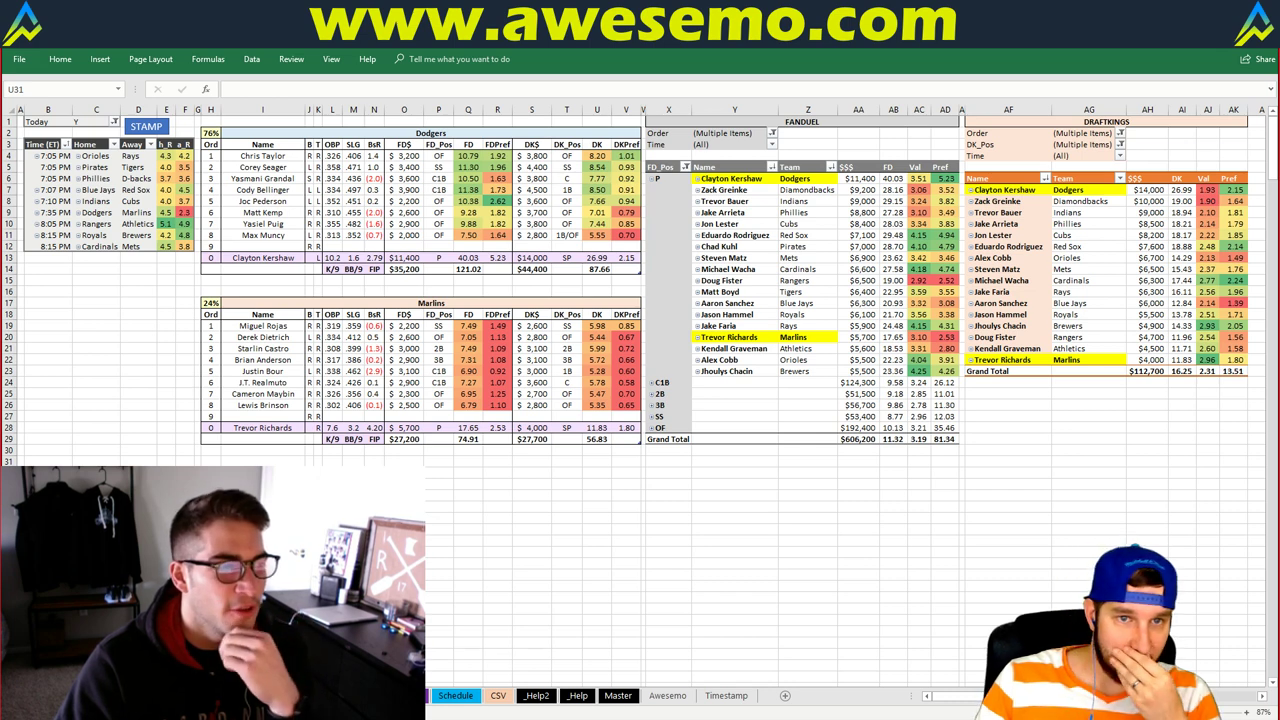
{"action": "left_click", "coordinate": [476, 460]}
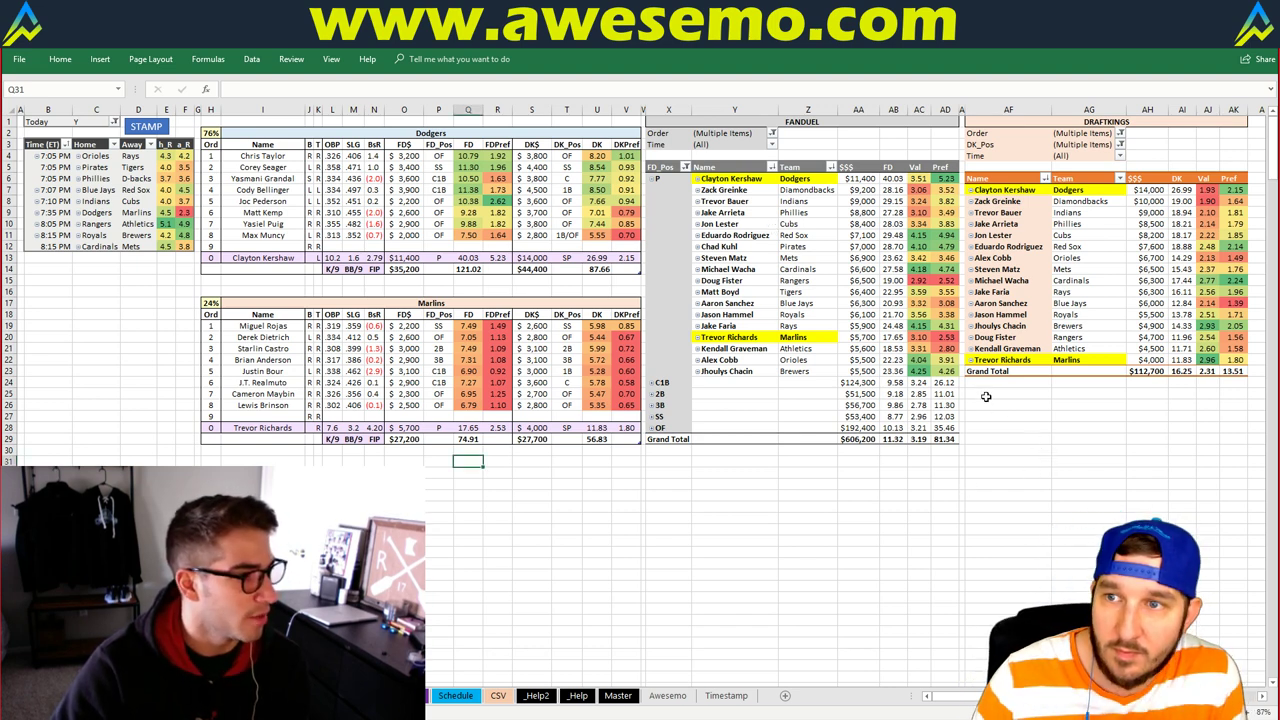
{"action": "left_click", "coordinate": [1182, 153]}
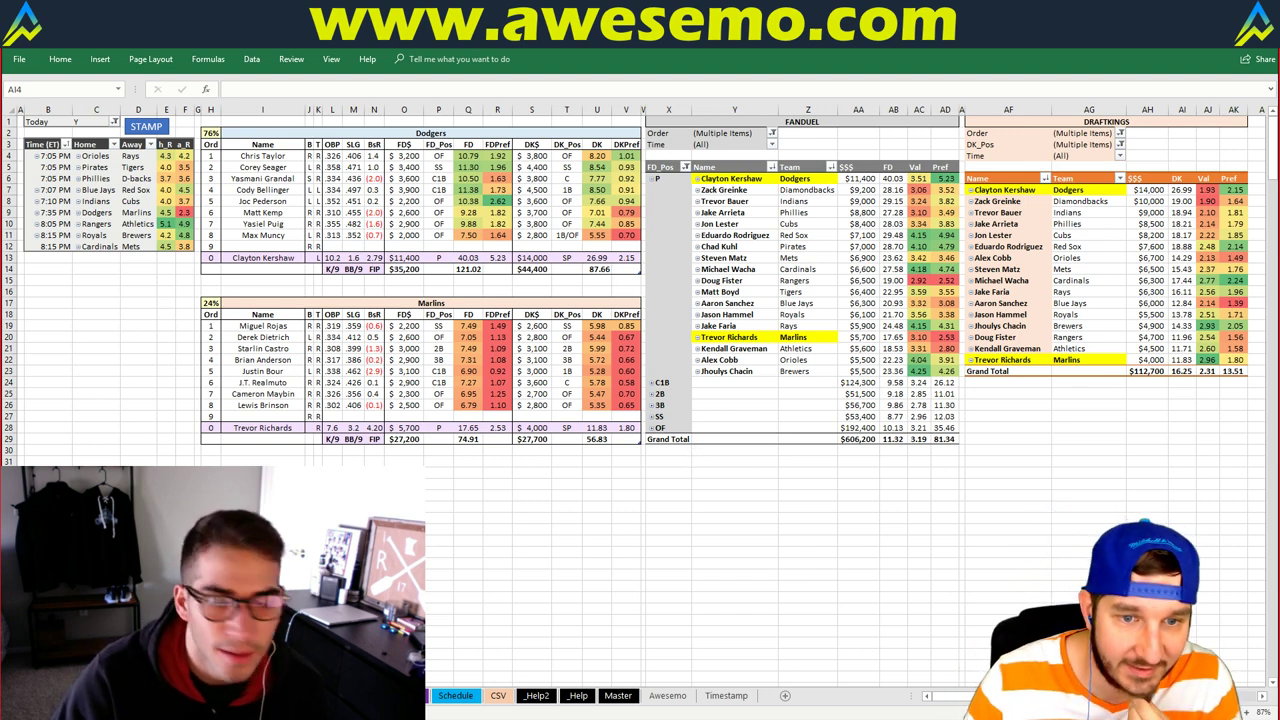
{"action": "left_click", "coordinate": [408, 458]}
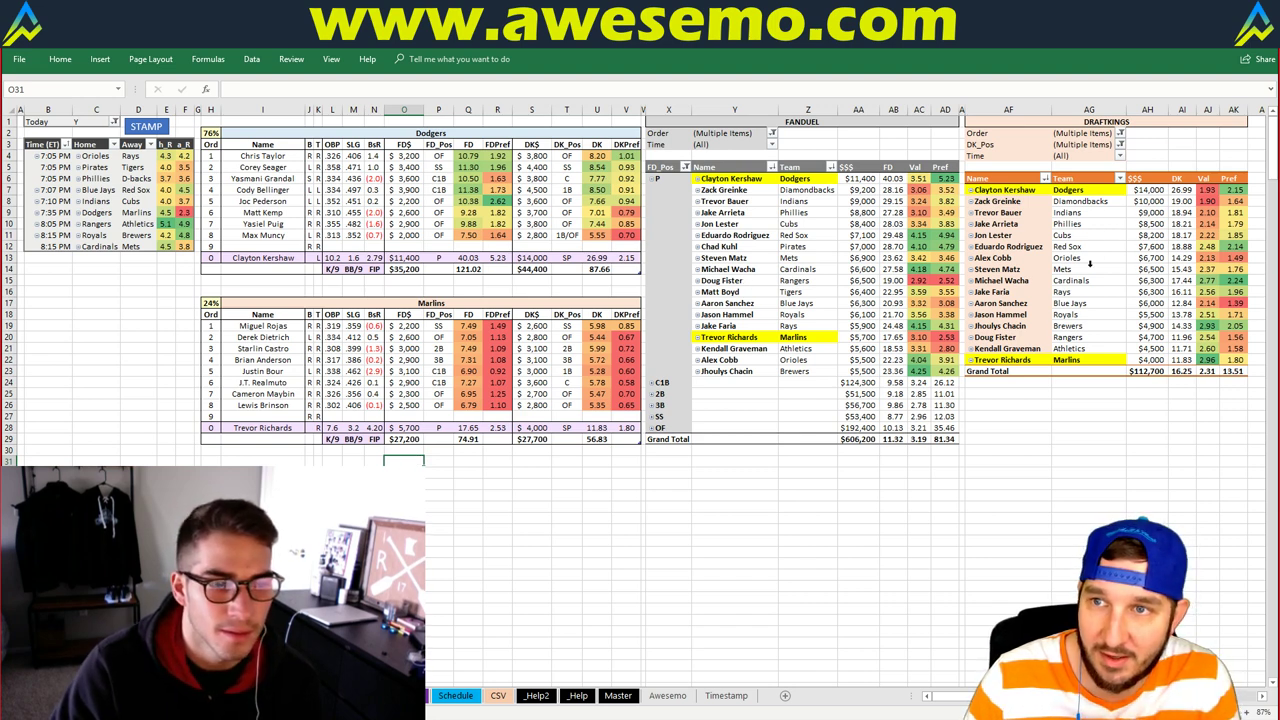
{"action": "left_click", "coordinate": [1075, 472]}
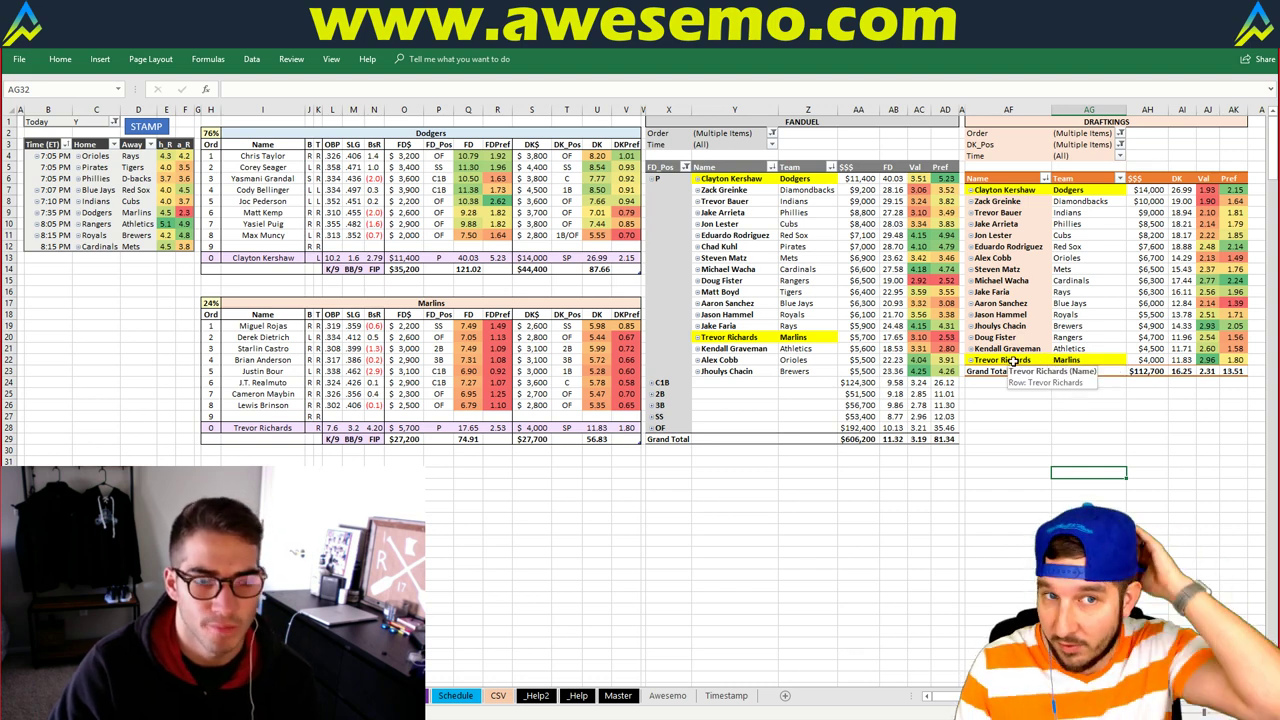
{"action": "key", "text": "Left"}
{"action": "key", "text": "Up"}
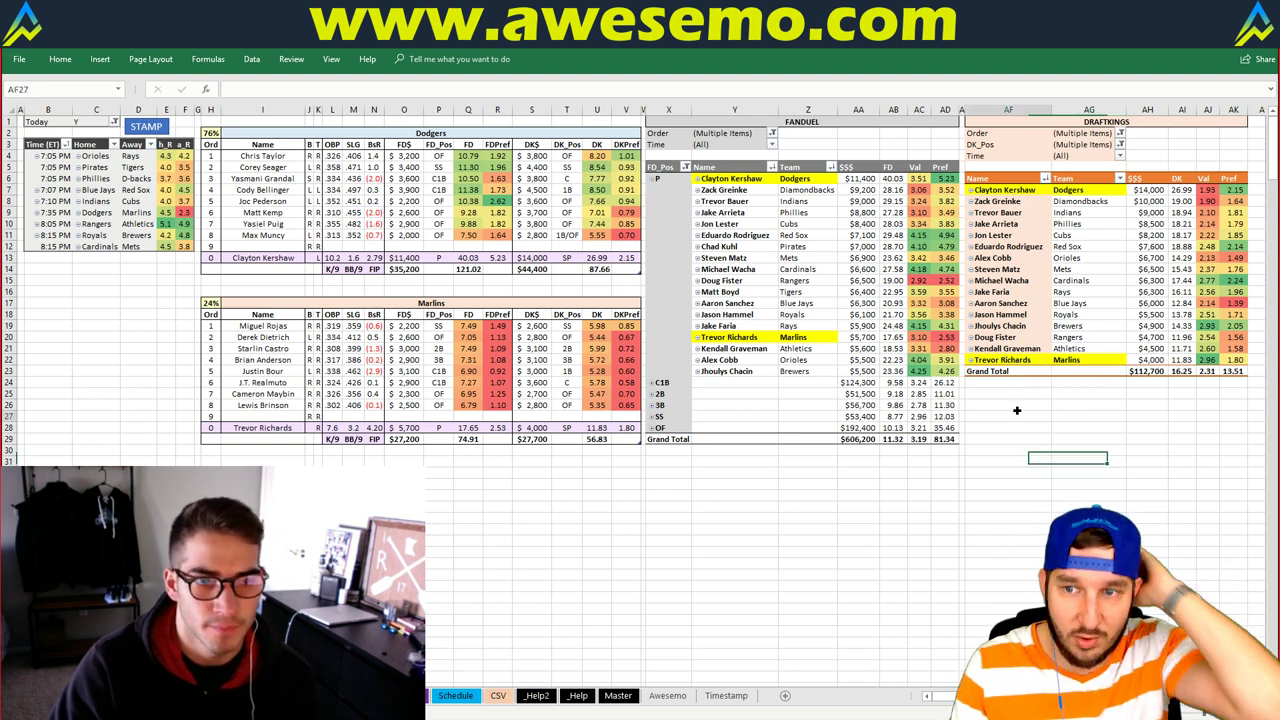
{"action": "left_click", "coordinate": [1012, 394]}
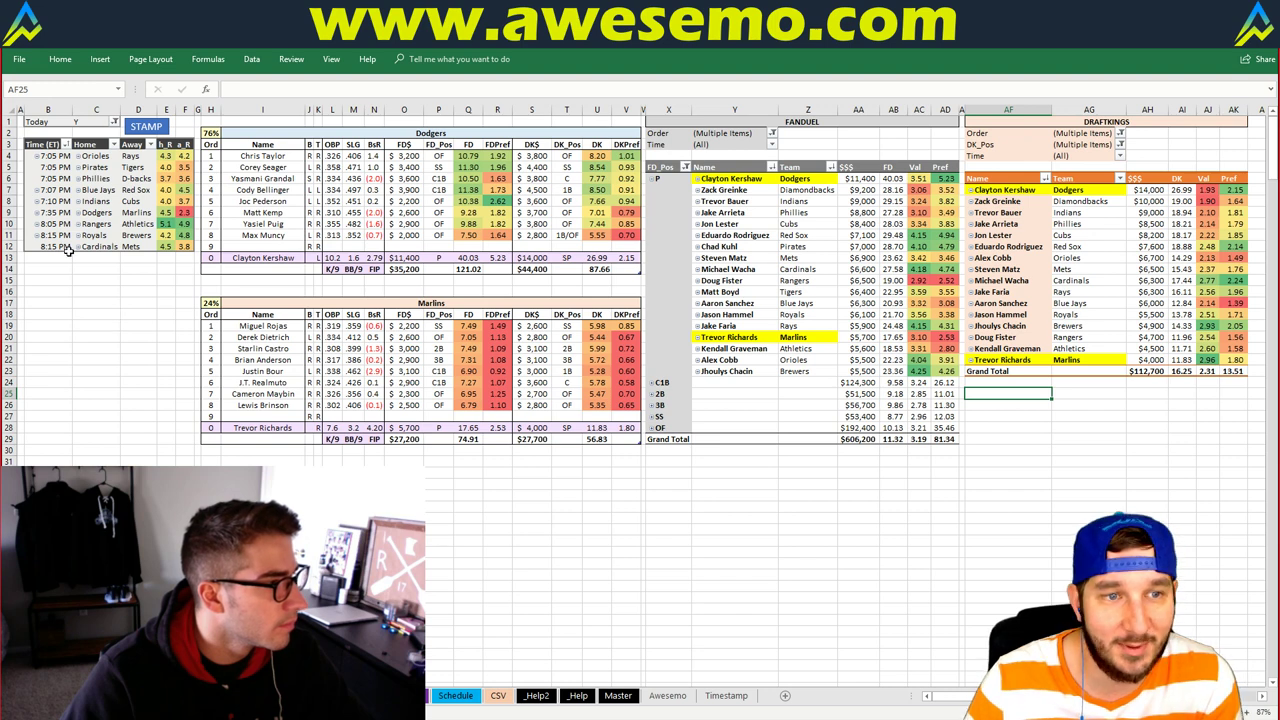
{"action": "left_click", "coordinate": [109, 279]}
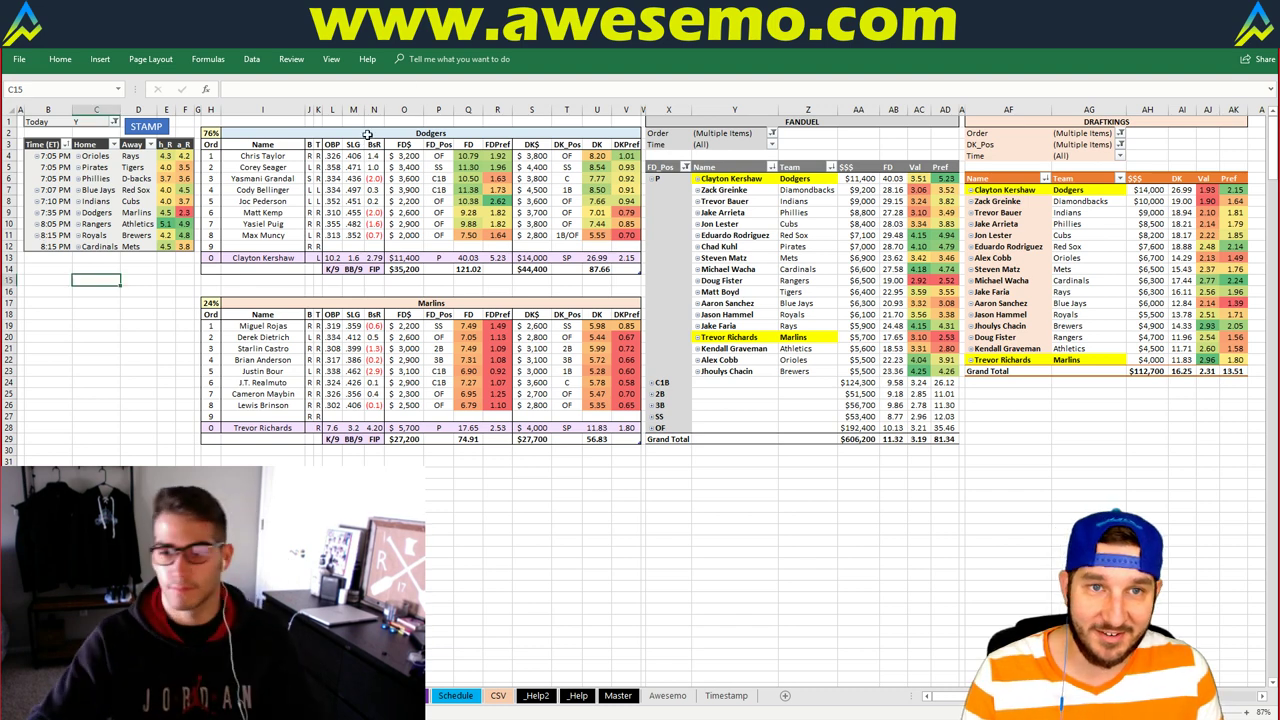
Load the Rangers game by setting the home team above the upper lineup table to Rangers
{"action": "left_click", "coordinate": [367, 134]}
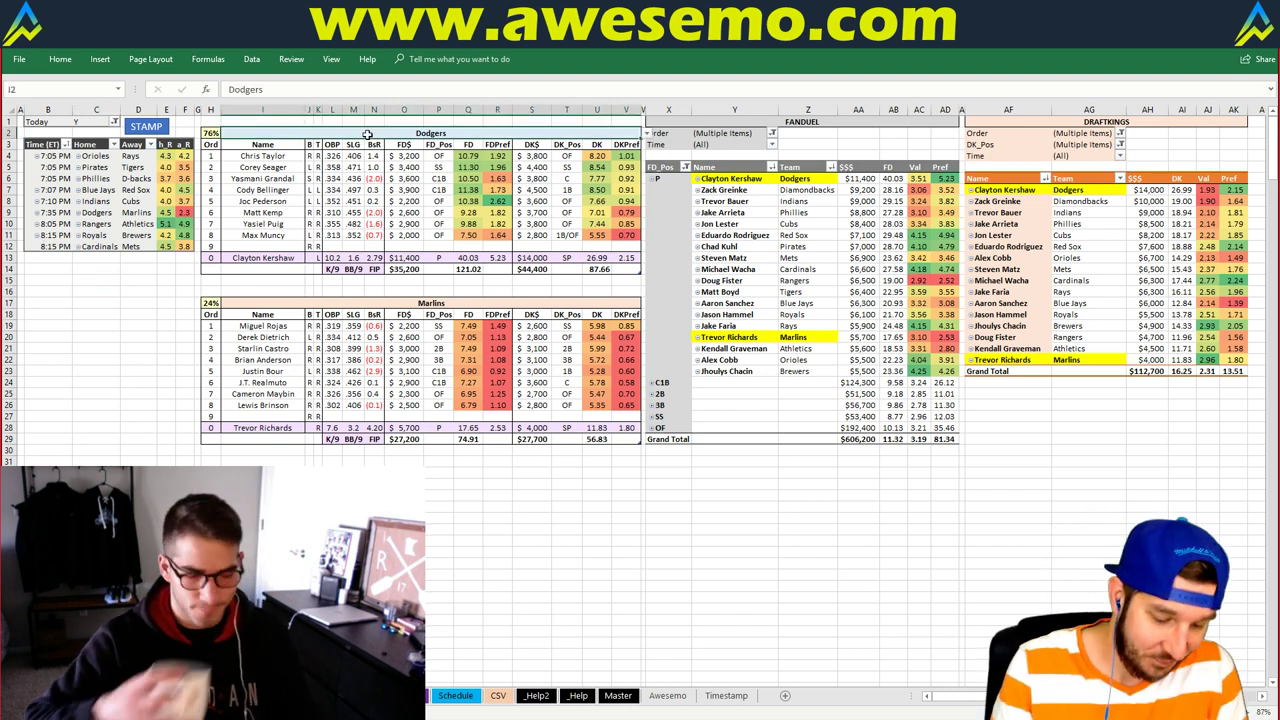
{"action": "type", "text": "Rangers"}
{"action": "key", "text": "Return"}
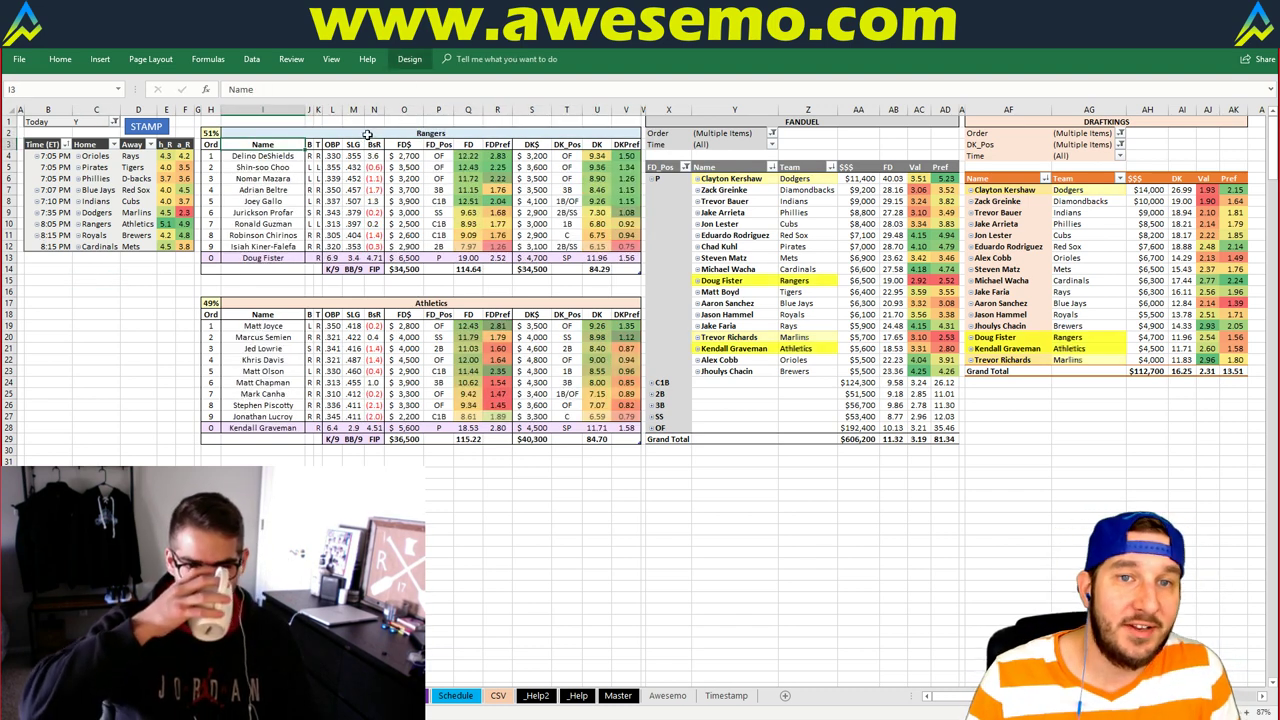
{"action": "key", "text": "Up"}
{"action": "key", "text": "Up"}
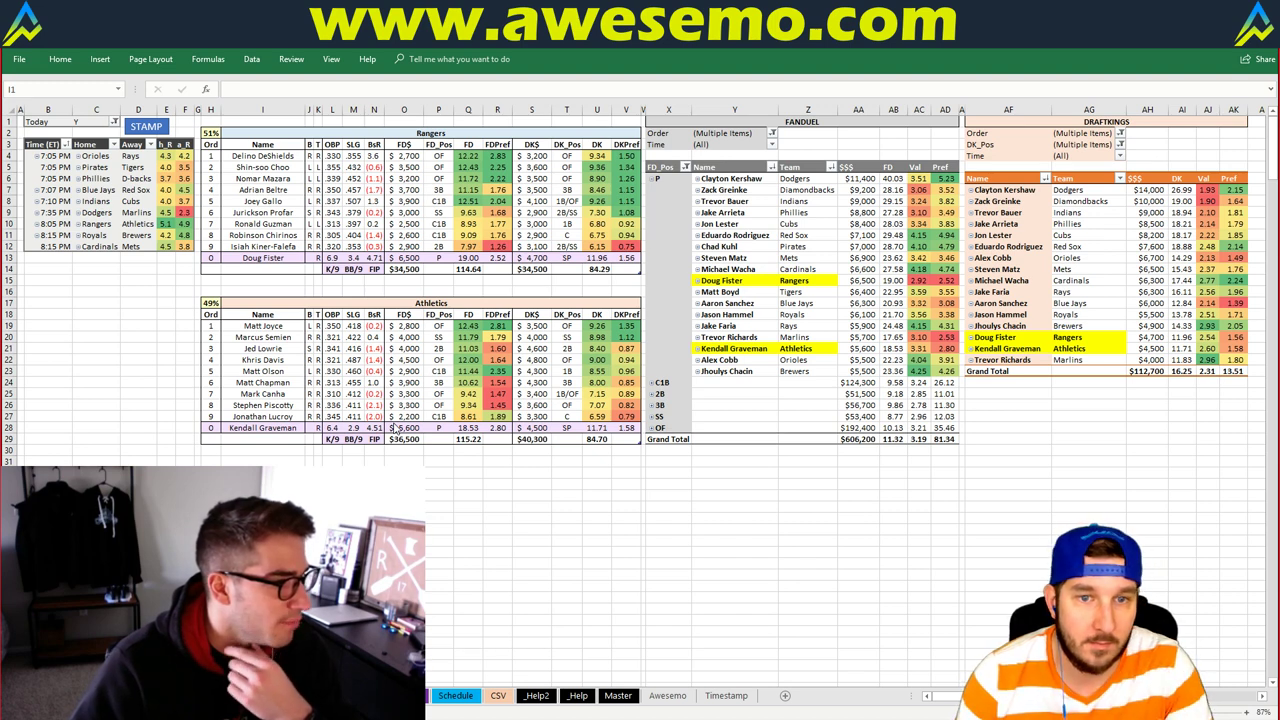
Load the Royals game by setting the home team above the upper lineup table to Royals
{"action": "left_click", "coordinate": [530, 461]}
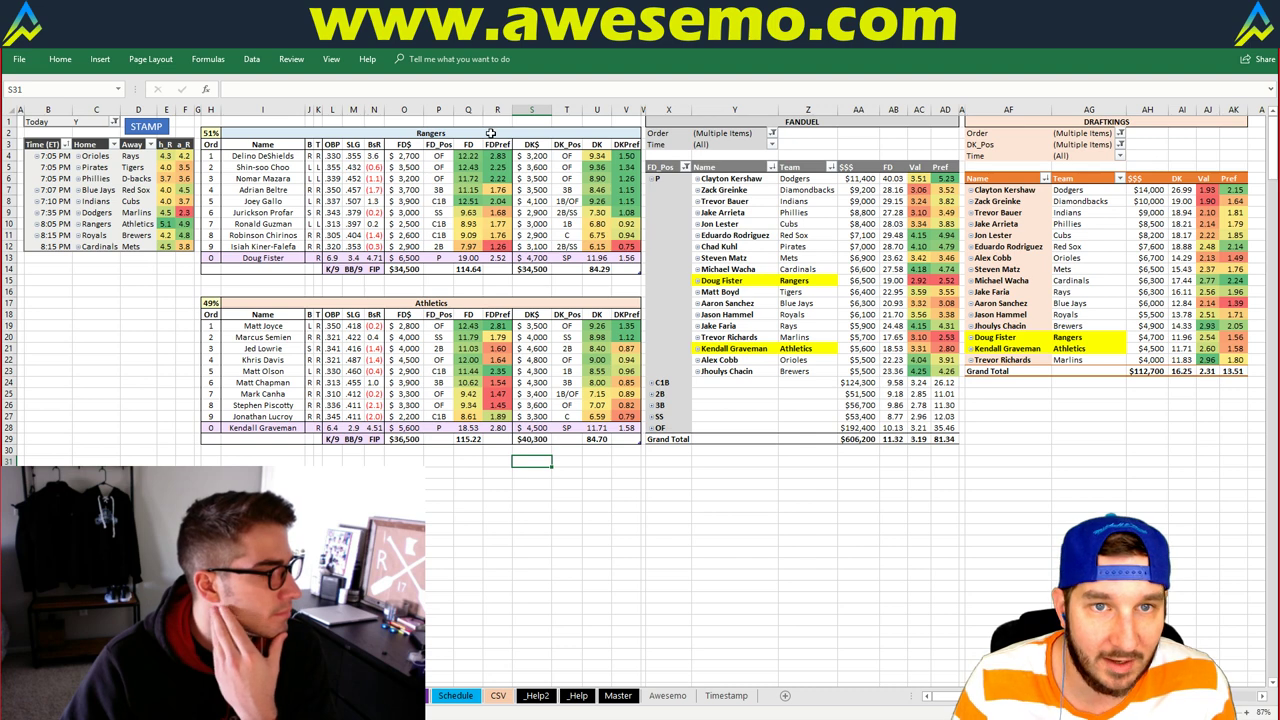
{"action": "left_click", "coordinate": [491, 133]}
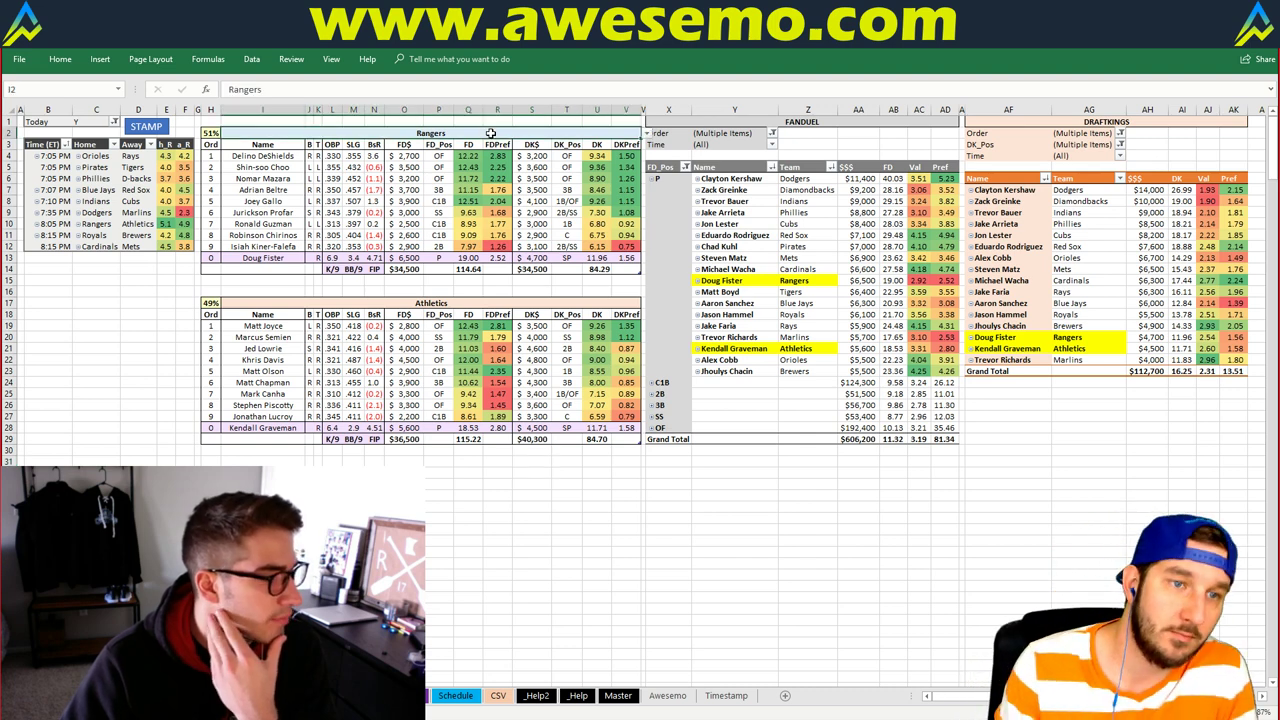
{"action": "type", "text": "Rangers"}
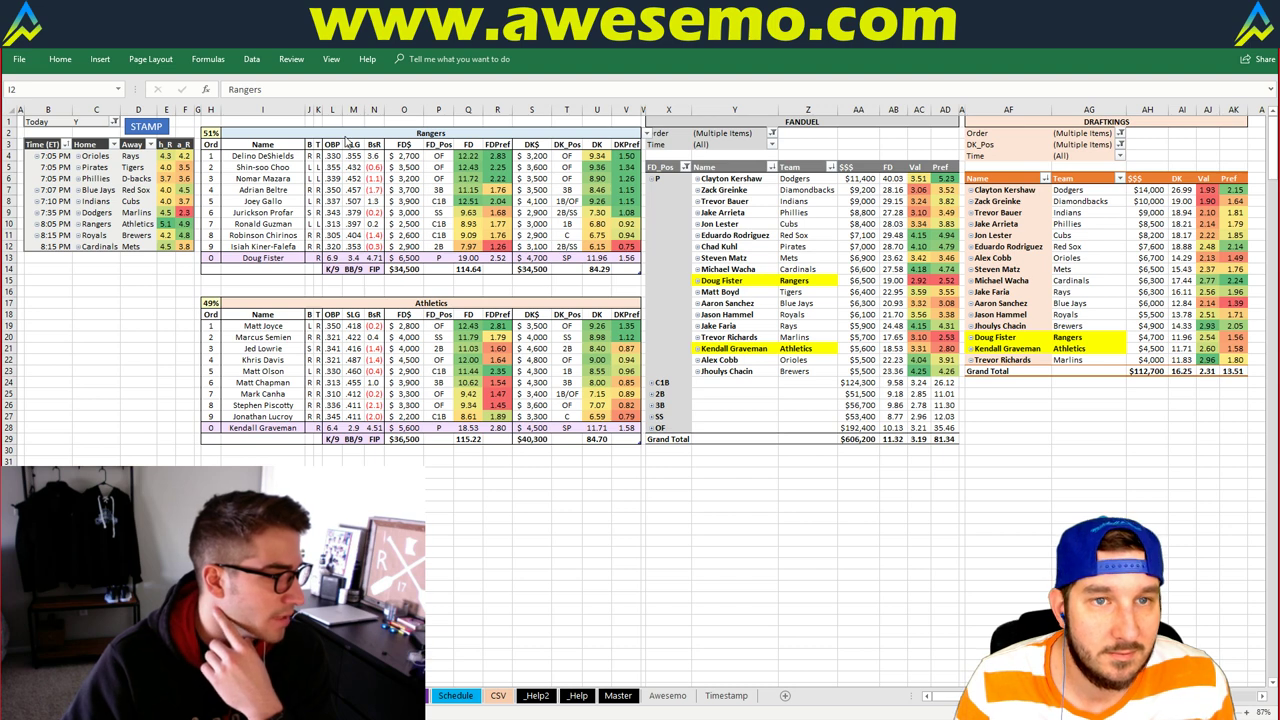
{"action": "left_click", "coordinate": [348, 135]}
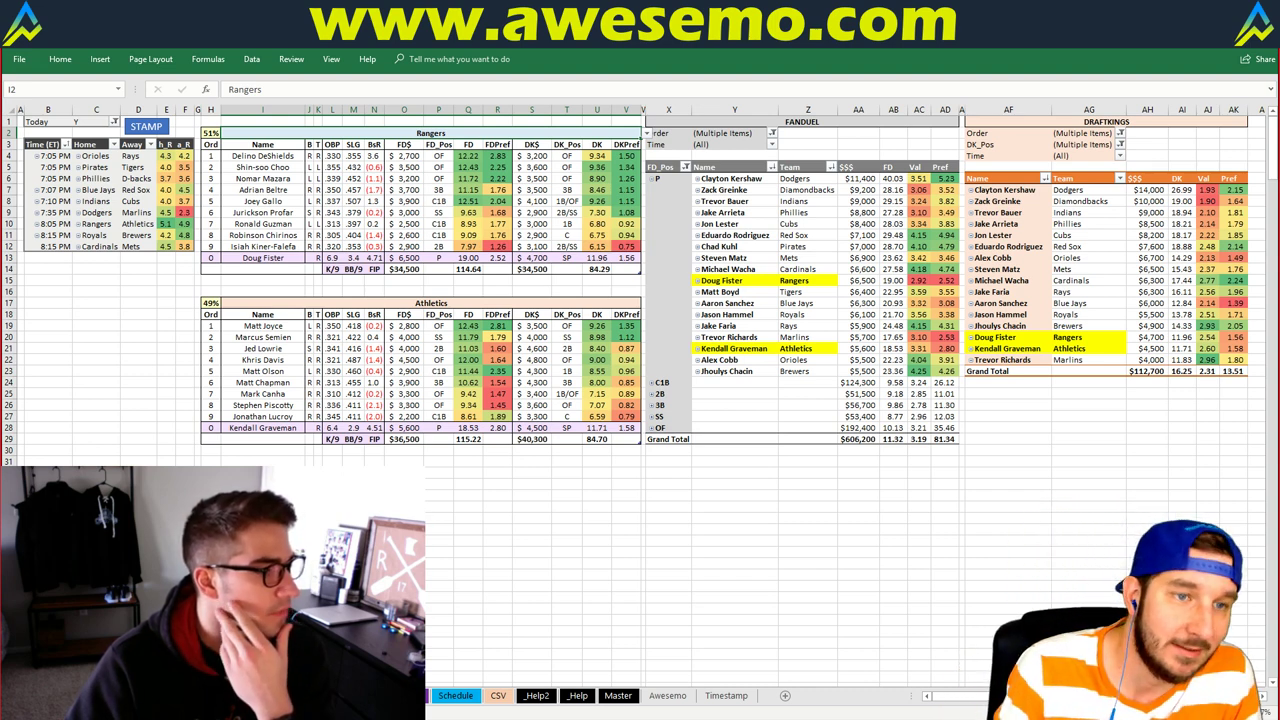
{"action": "type", "text": "Royals"}
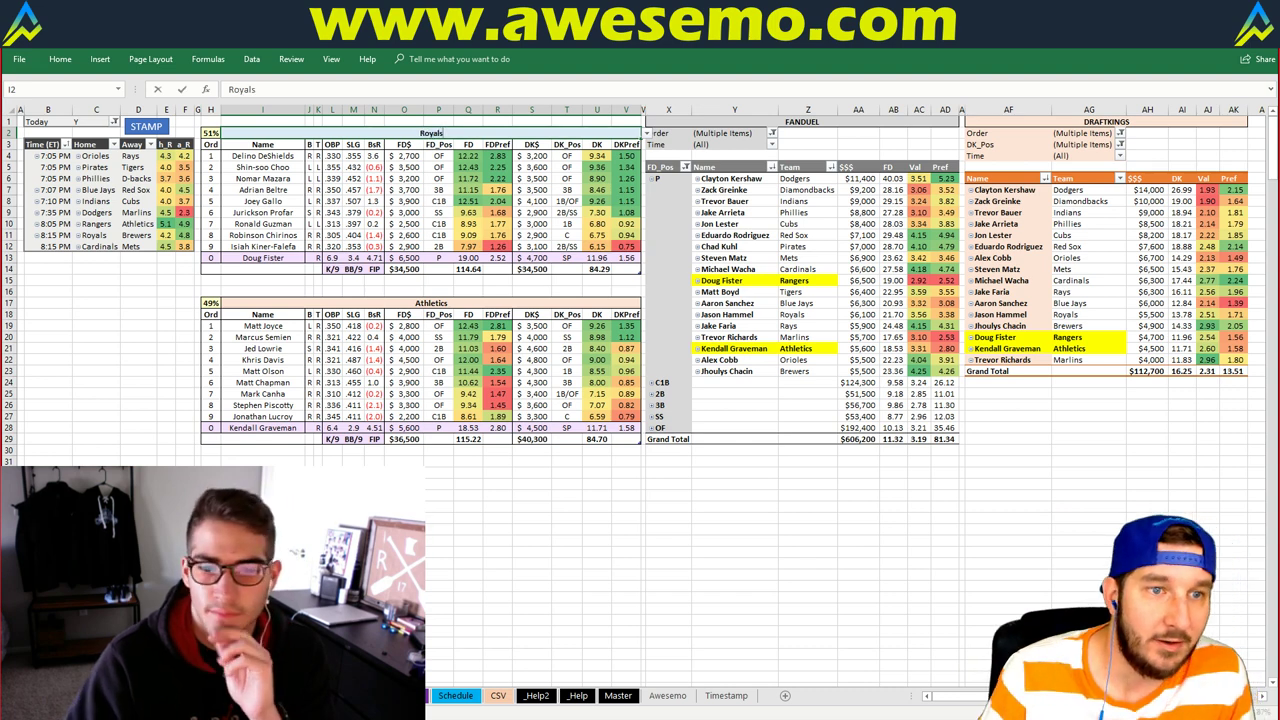
{"action": "key", "text": "Return"}
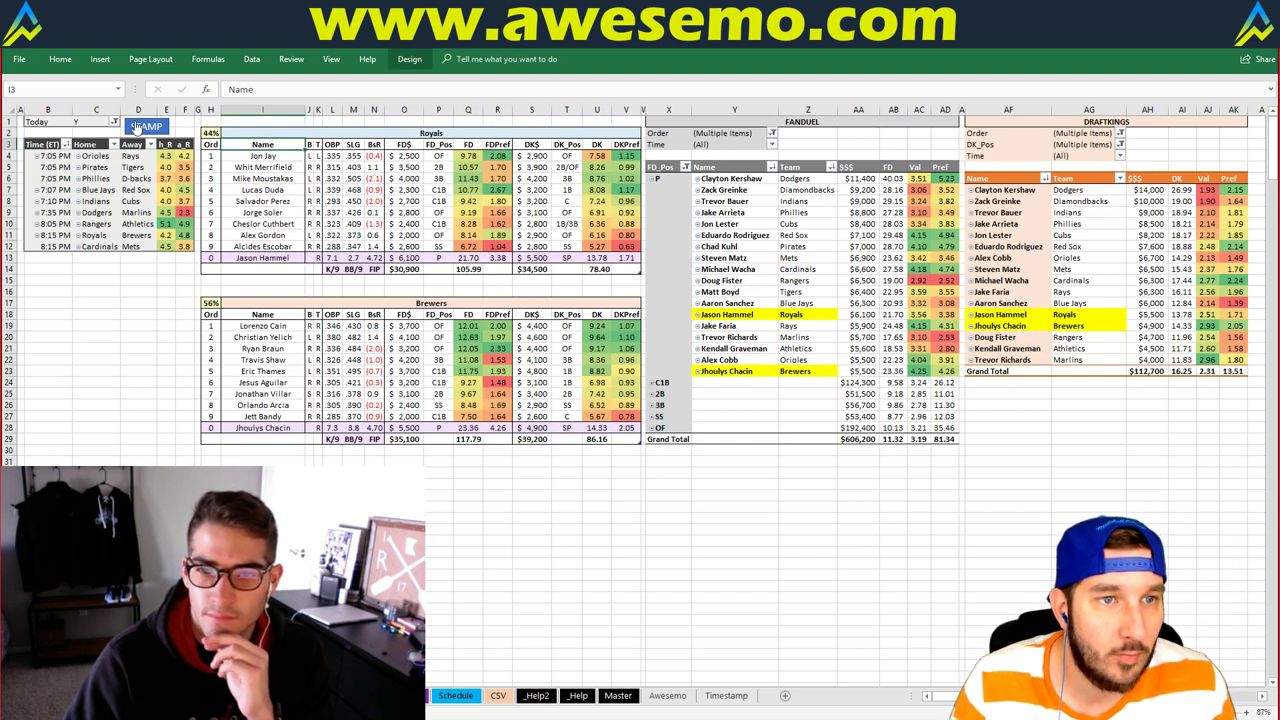
{"action": "key", "text": "Up"}
{"action": "key", "text": "Up"}
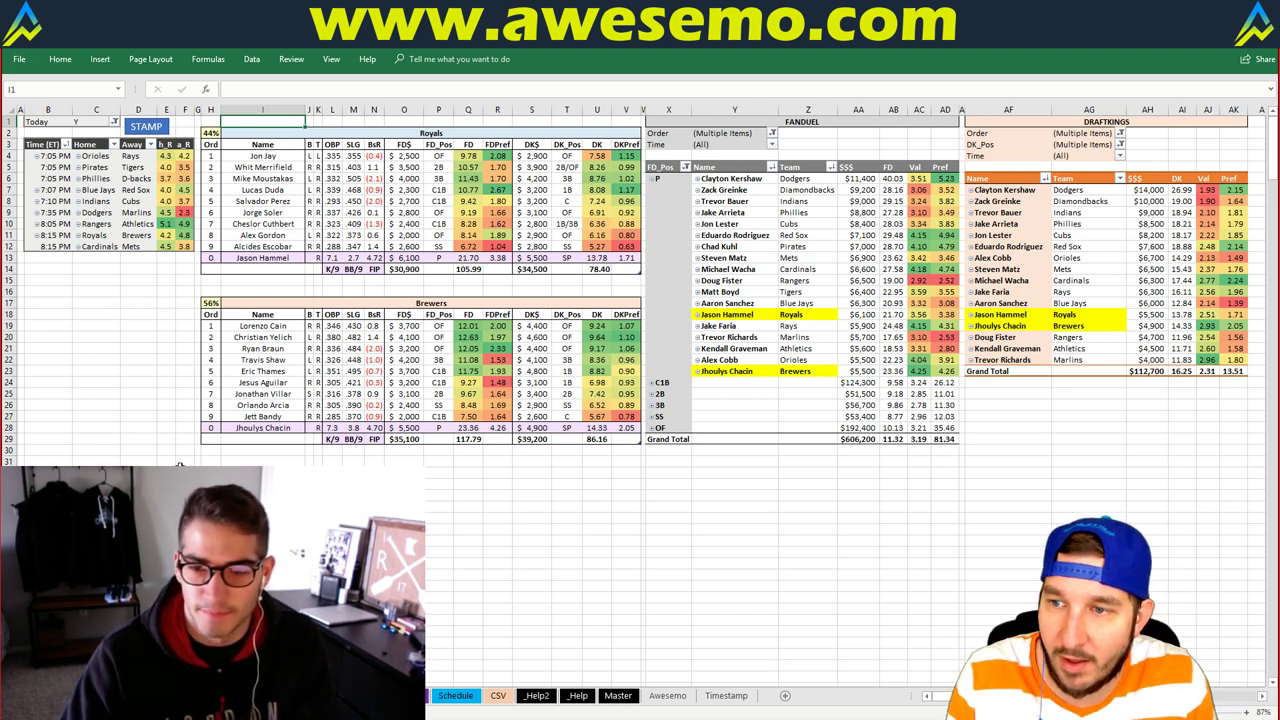
{"action": "left_click", "coordinate": [77, 279]}
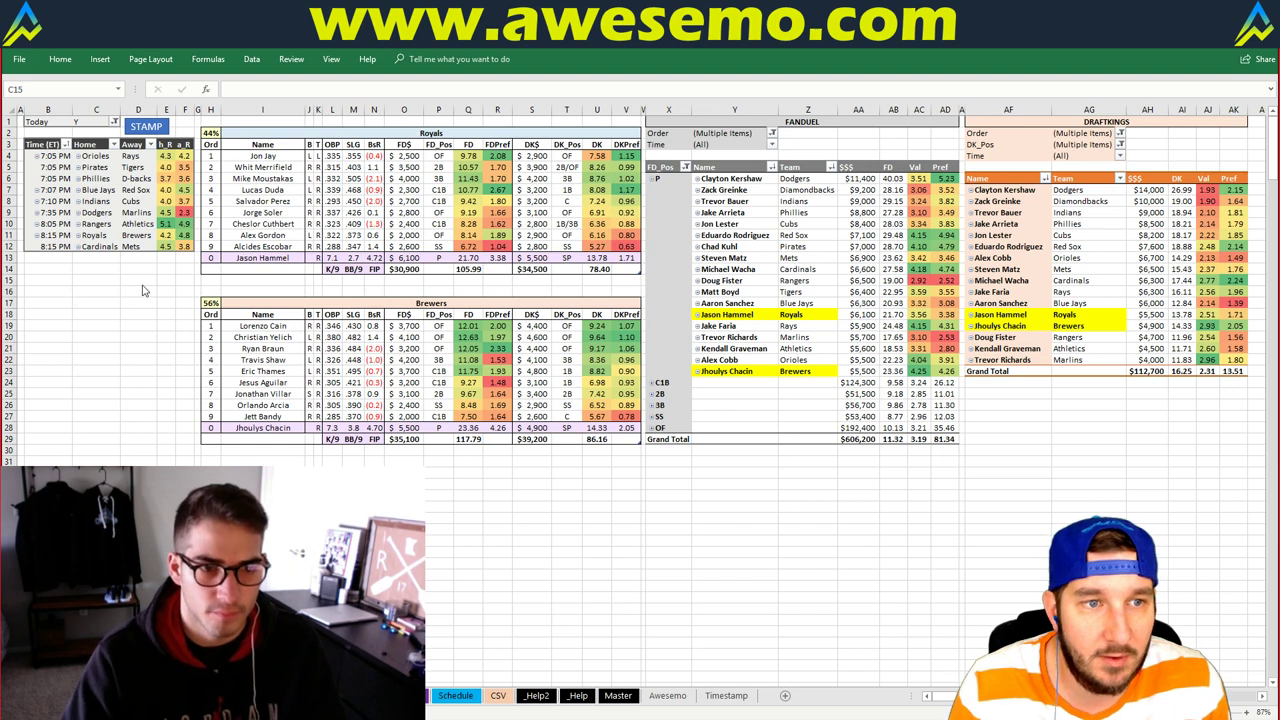
{"action": "left_click", "coordinate": [65, 291]}
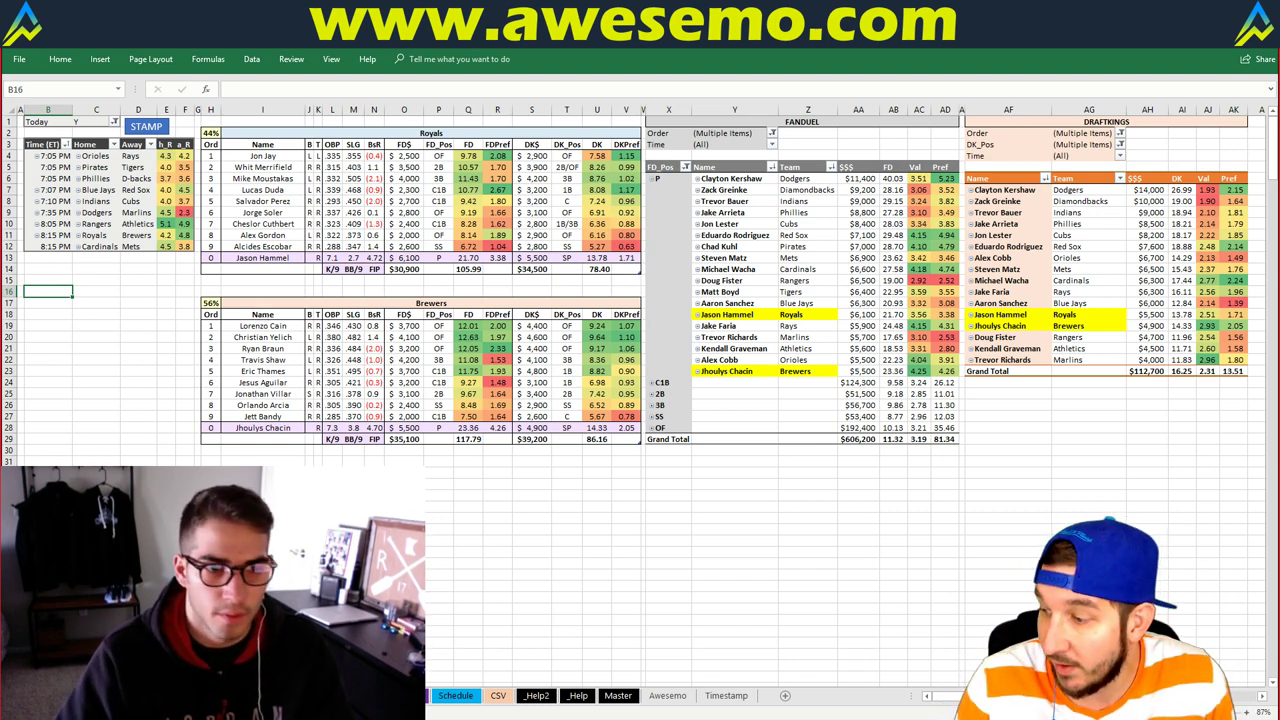
{"action": "left_click", "coordinate": [136, 293]}
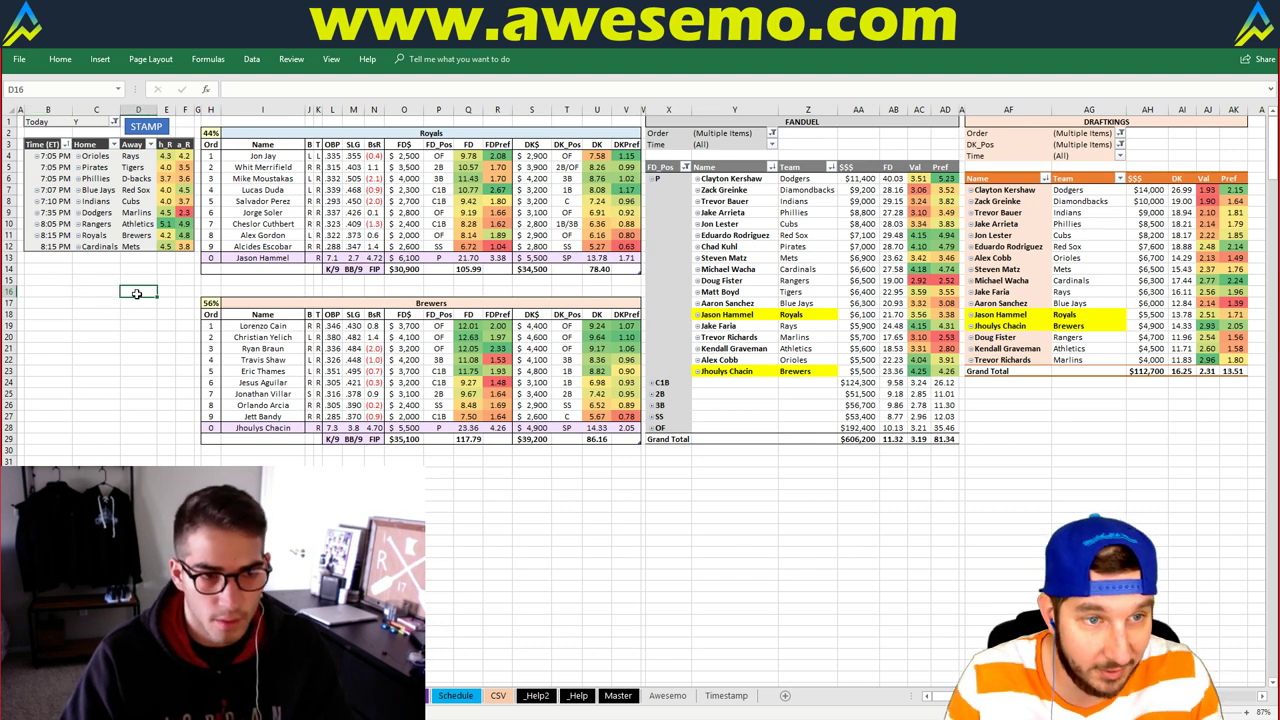
{"action": "left_click", "coordinate": [687, 461]}
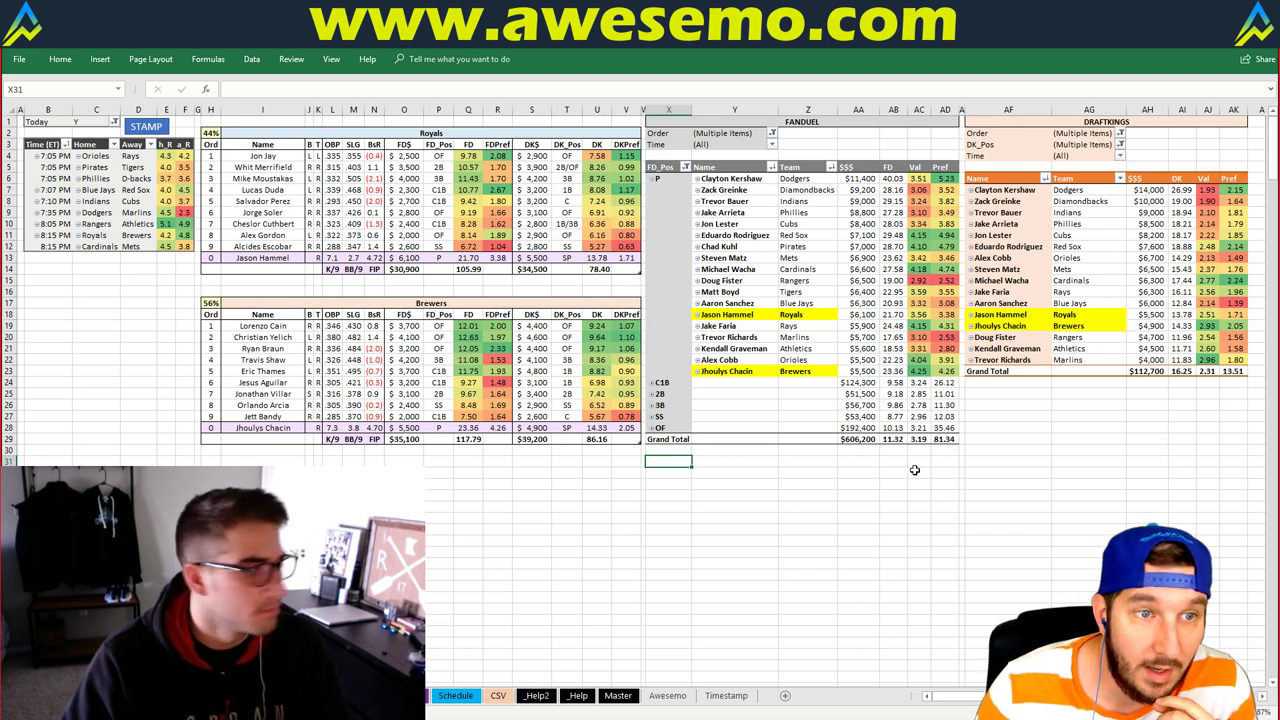
{"action": "left_click", "coordinate": [746, 463]}
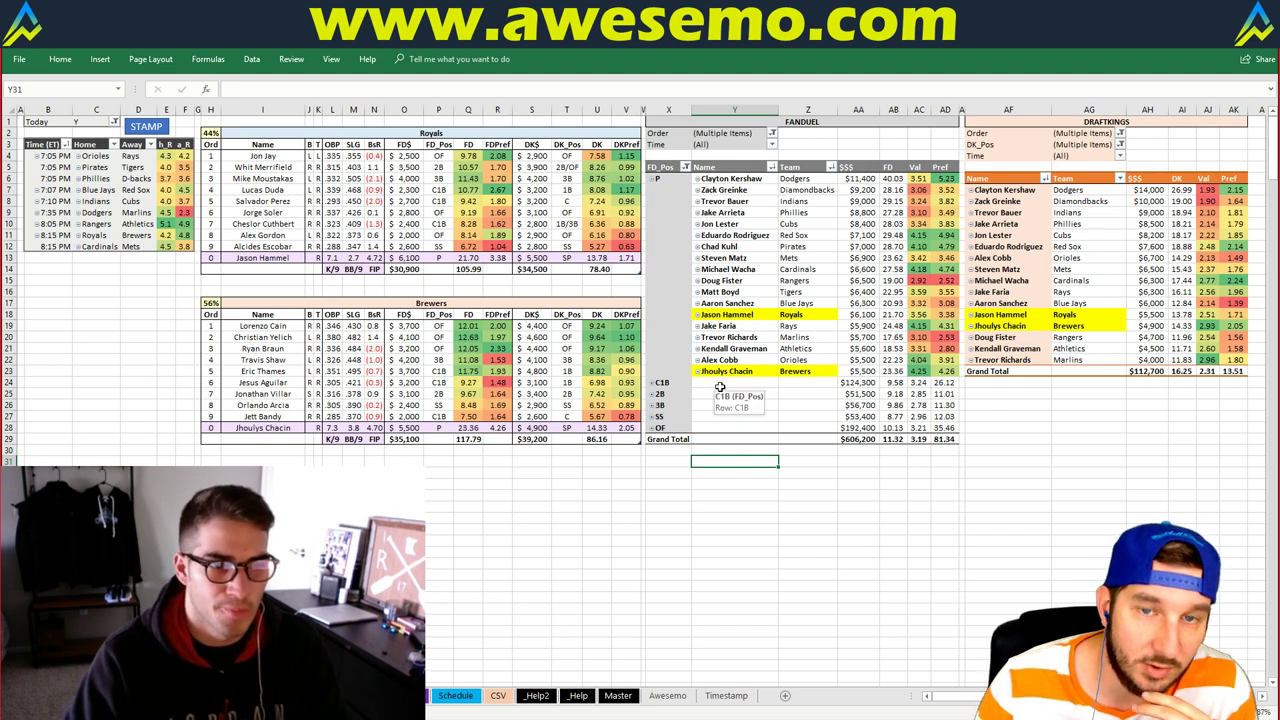
{"action": "left_click", "coordinate": [846, 484]}
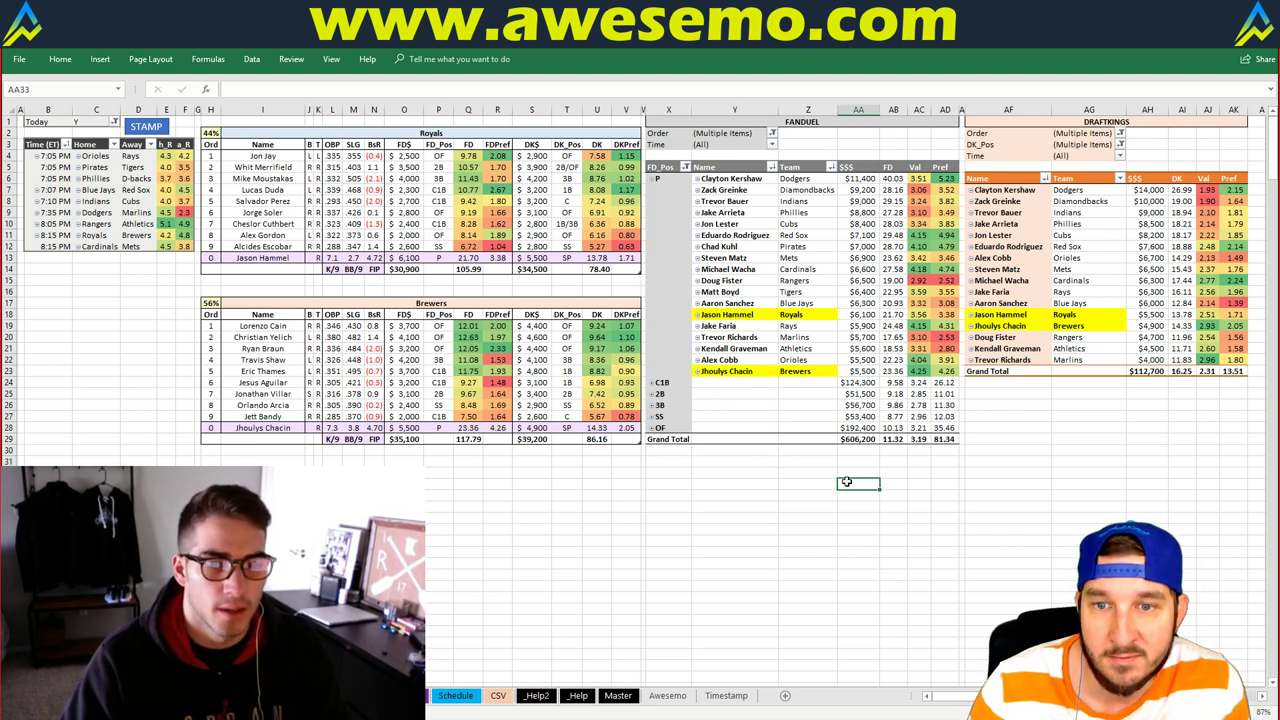
{"action": "left_click", "coordinate": [67, 301]}
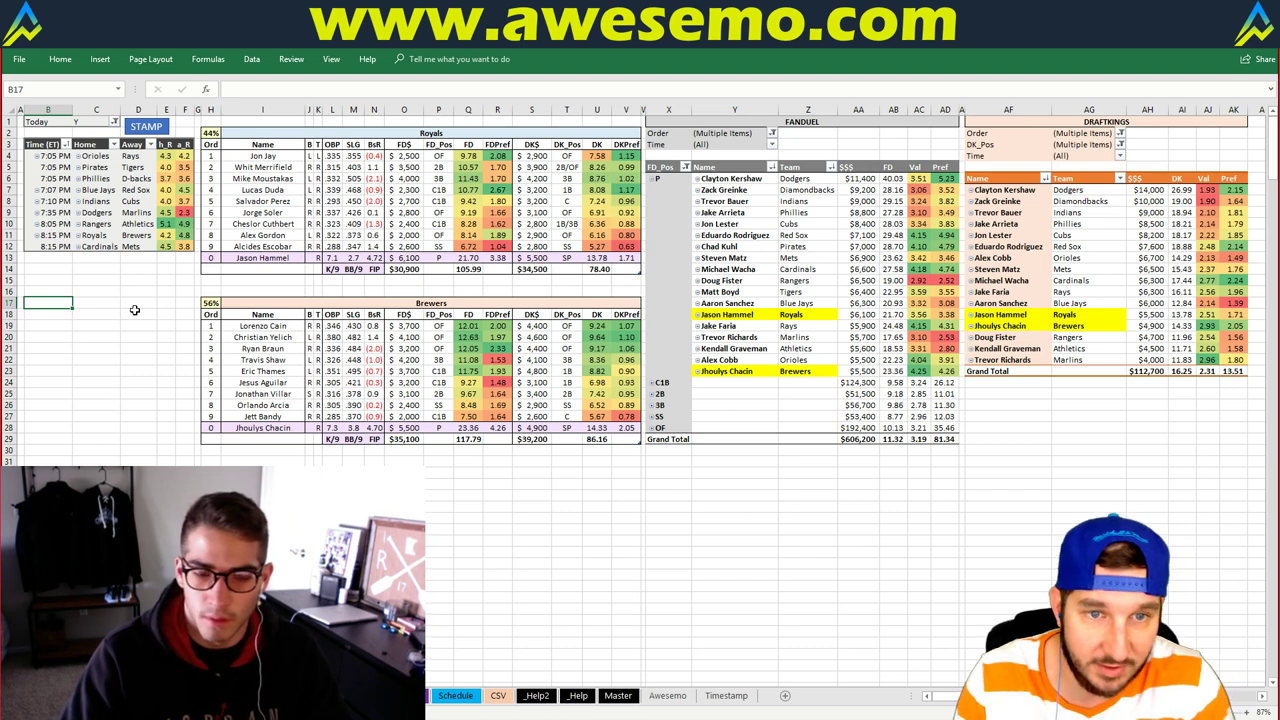
{"action": "left_click", "coordinate": [165, 292]}
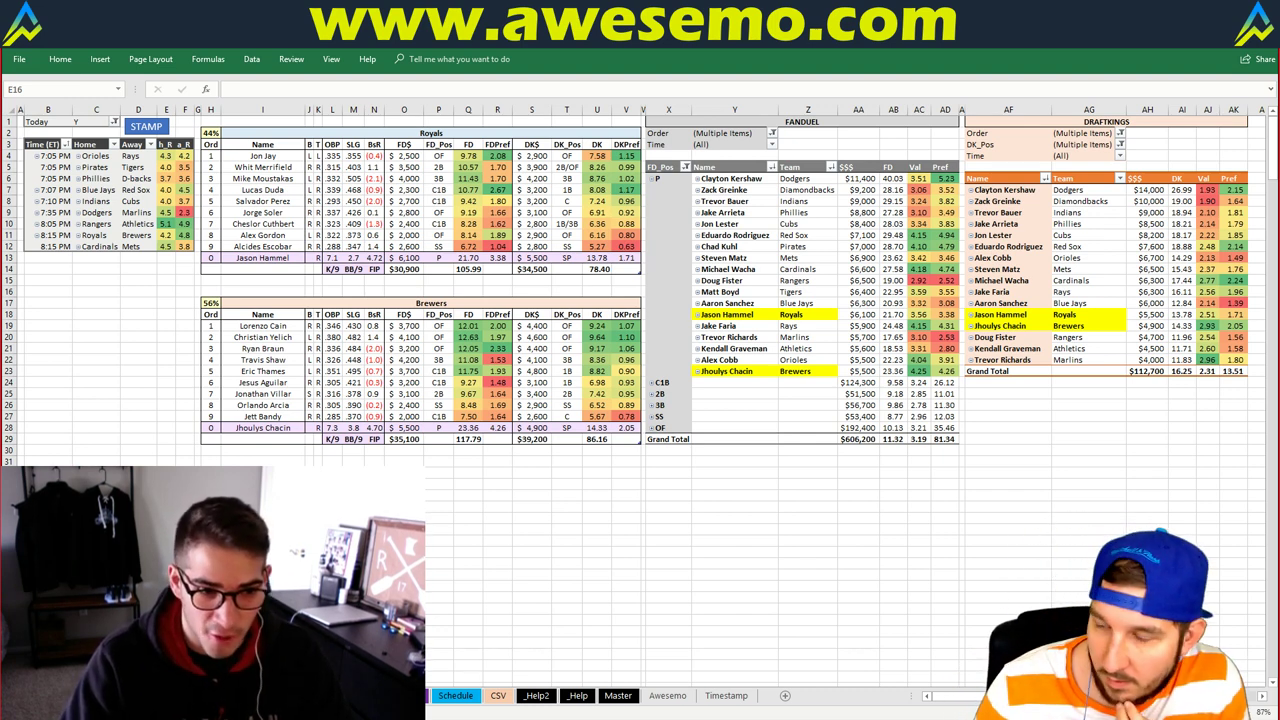
{"action": "left_click", "coordinate": [166, 291]}
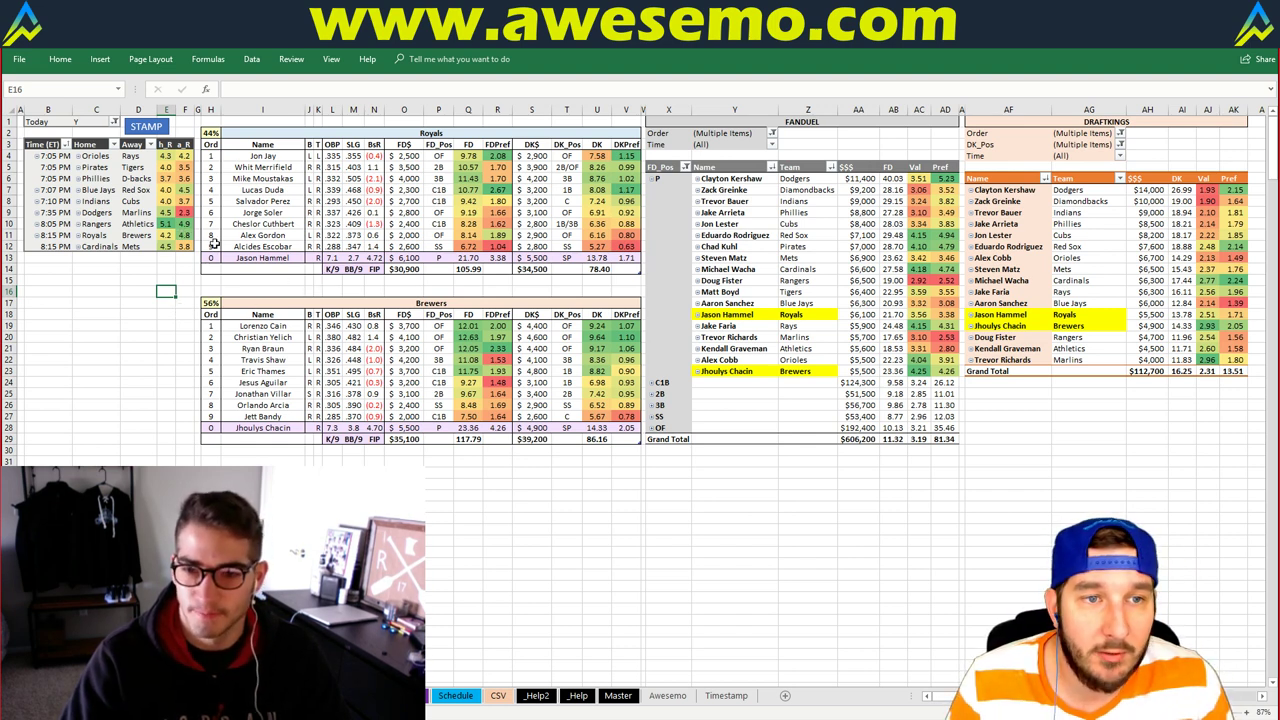
{"action": "left_click", "coordinate": [178, 269]}
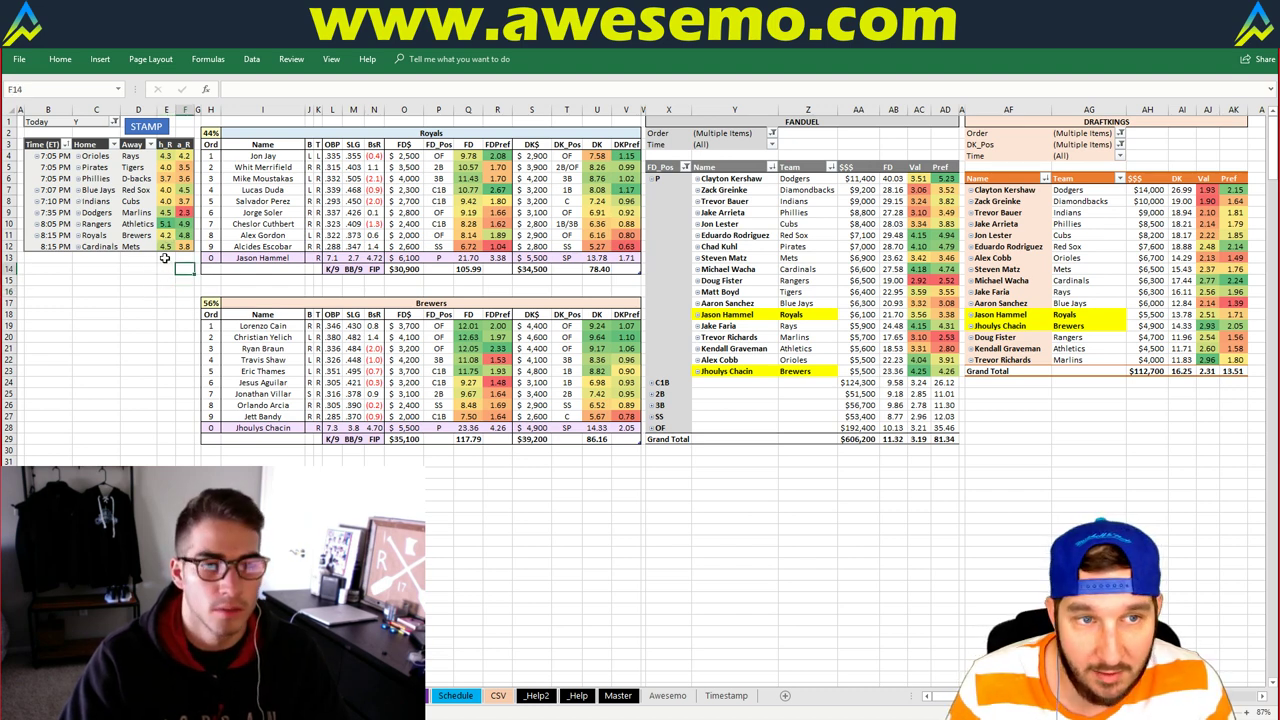
{"action": "left_click", "coordinate": [163, 279]}
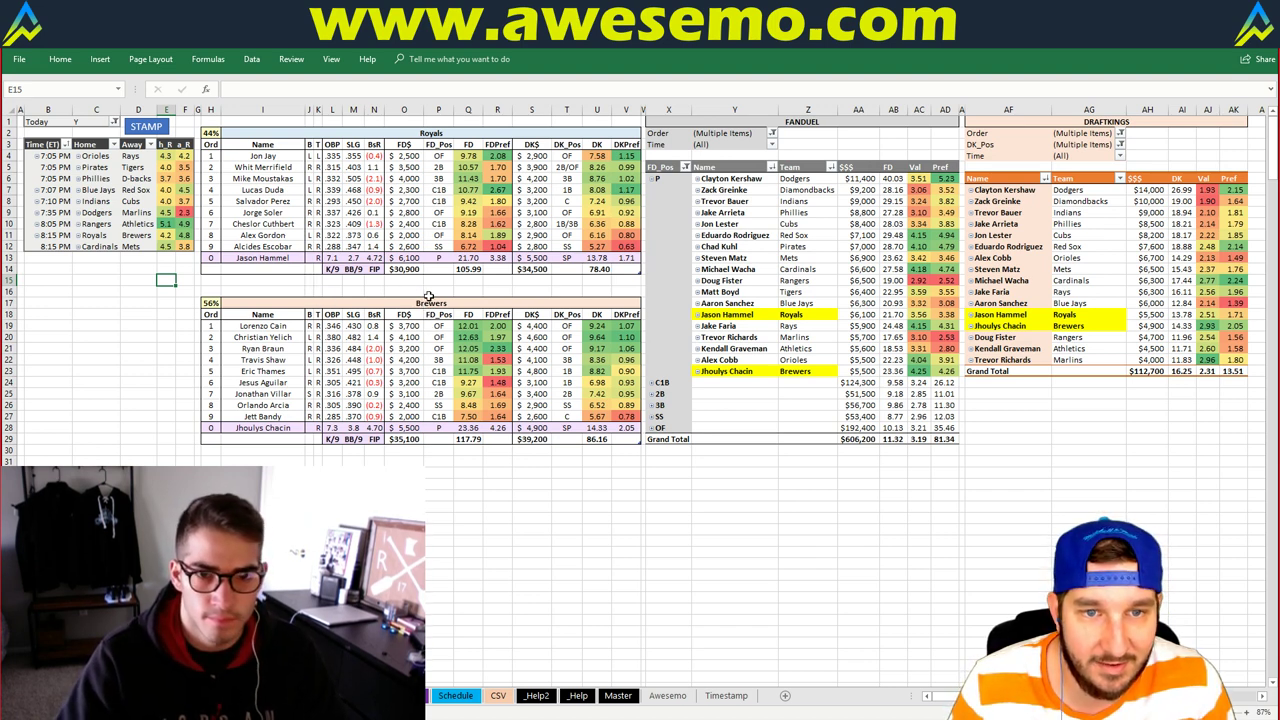
{"action": "left_click", "coordinate": [437, 291]}
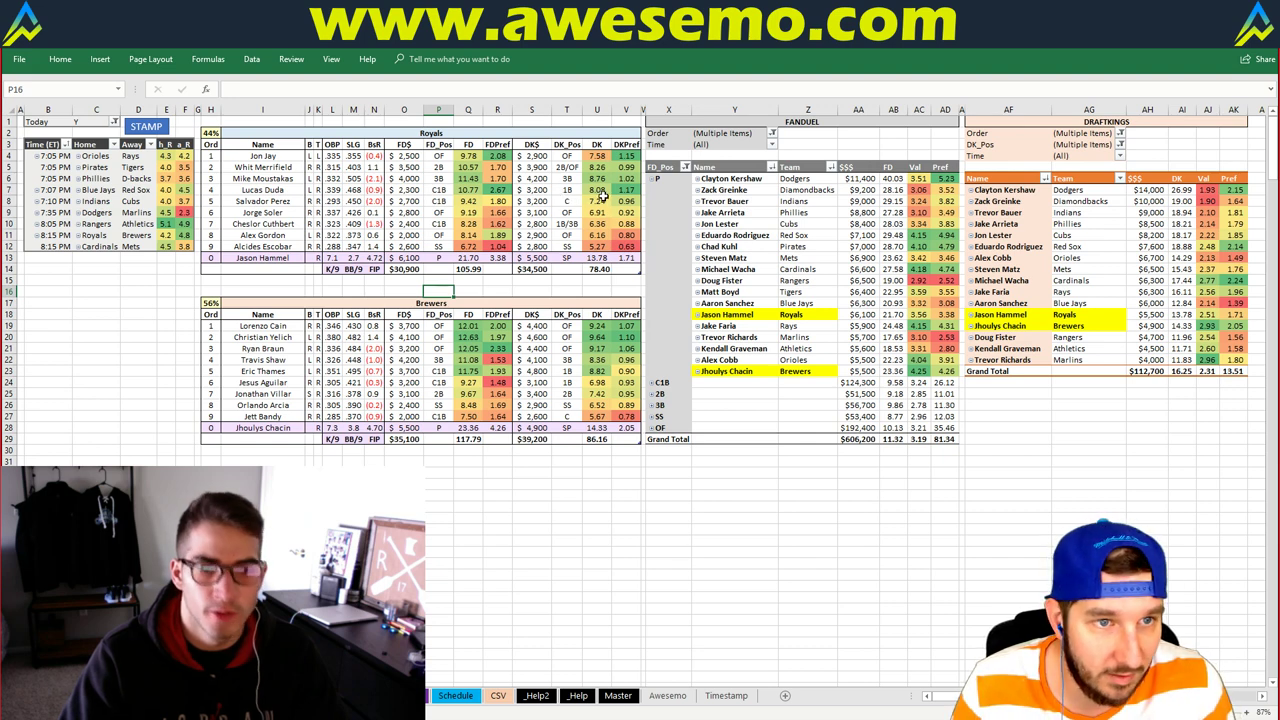
{"action": "left_click", "coordinate": [164, 268]}
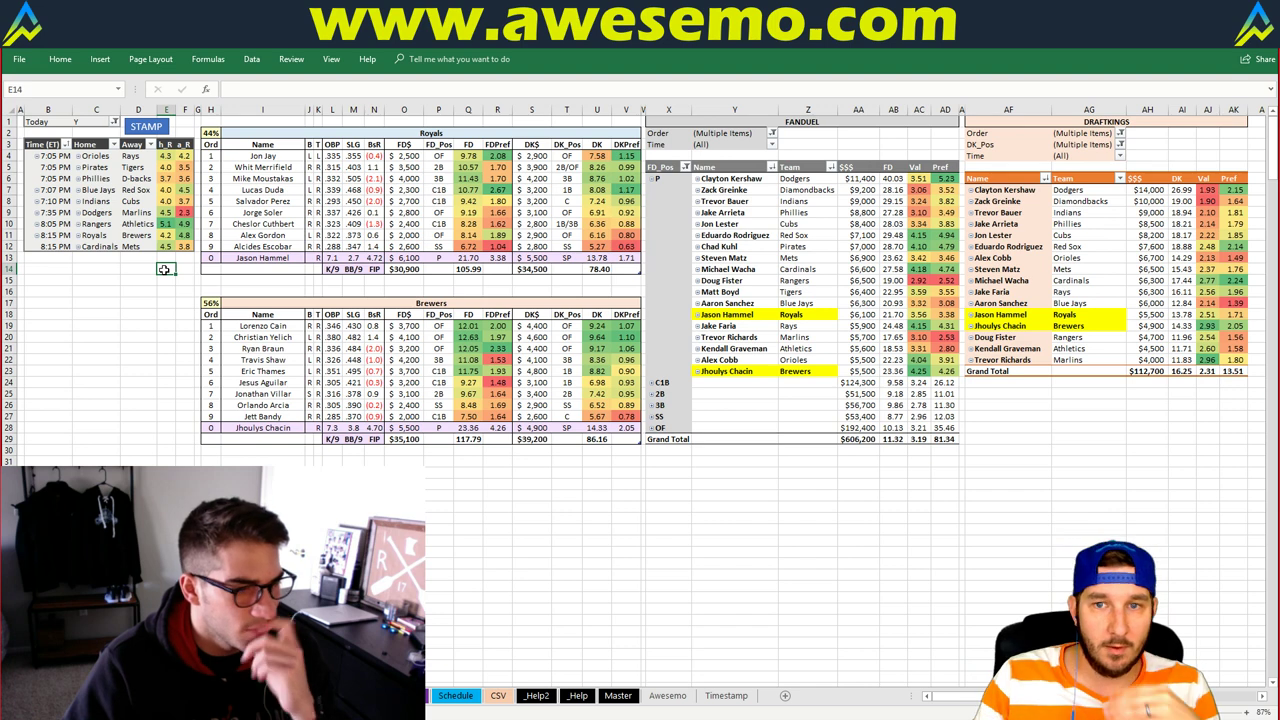
Collapse the P group in the FanDuel pivot table and review the C1B players' Pref values, closing that group as well
{"action": "left_click", "coordinate": [651, 179]}
{"action": "left_click", "coordinate": [651, 190]}
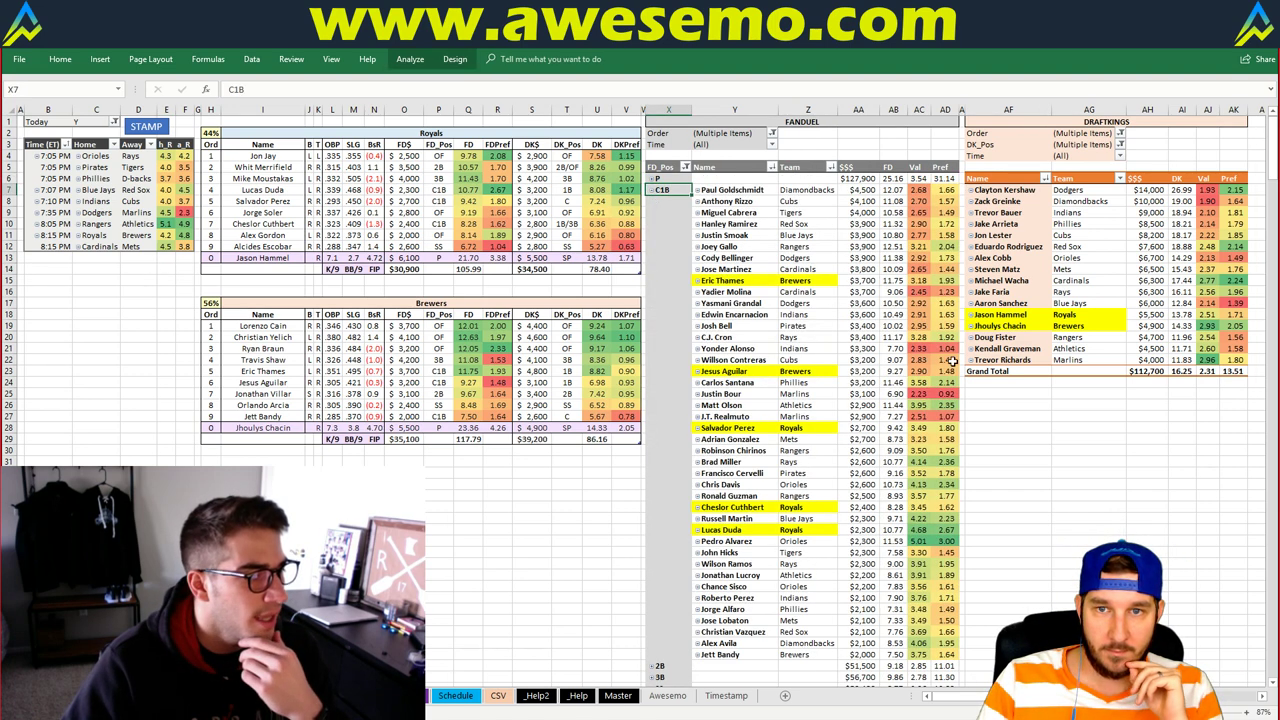
{"action": "left_click", "coordinate": [947, 533]}
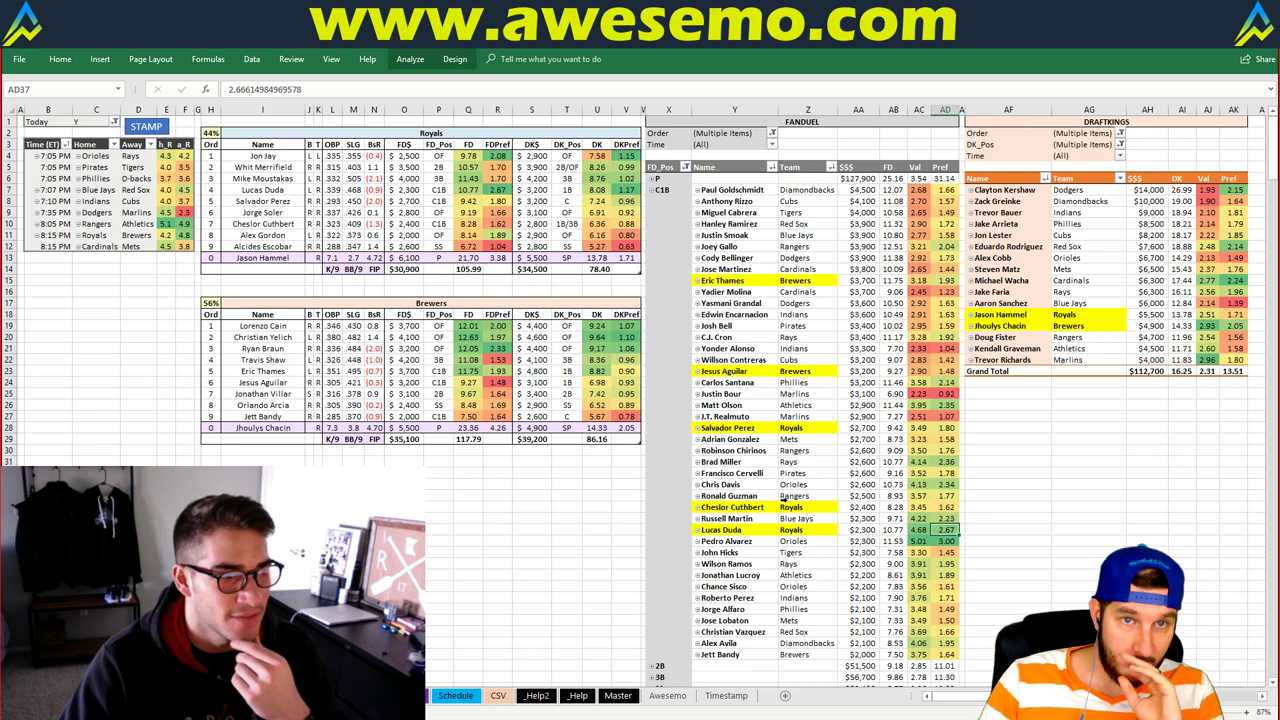
{"action": "left_click", "coordinate": [651, 189]}
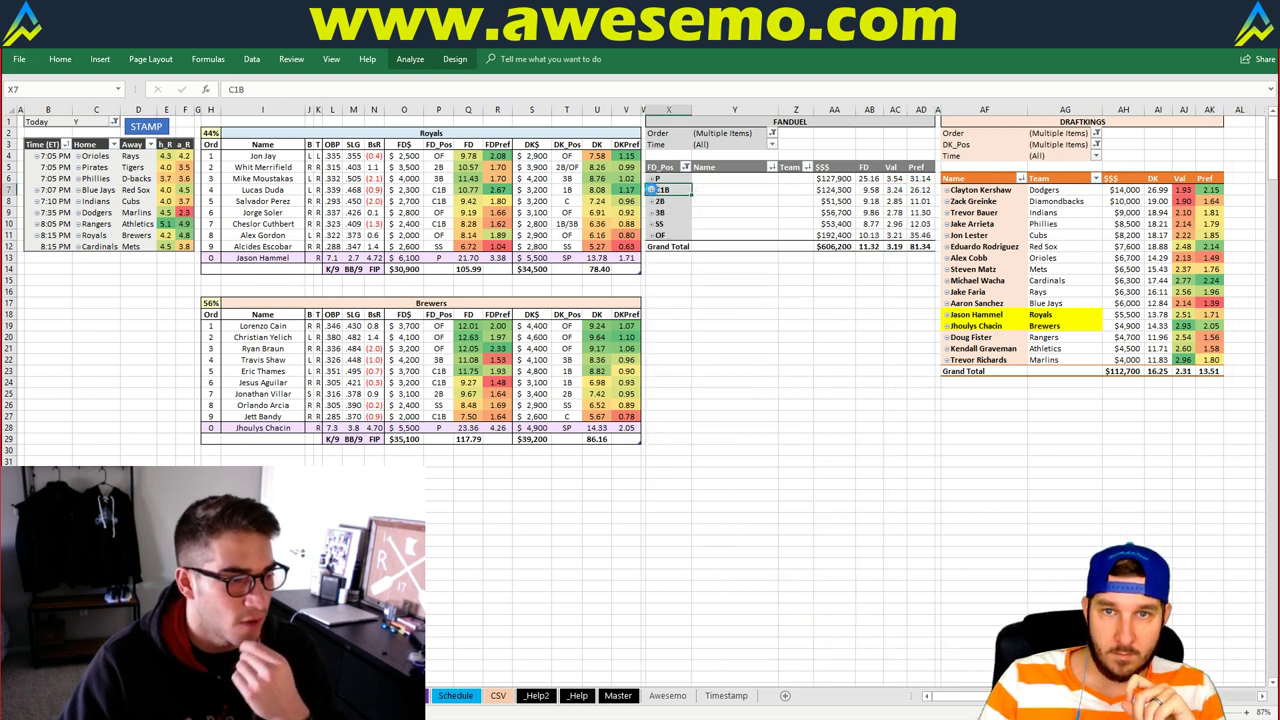
Review the FanDuel 3B group and the C1B group once more, collapsing each after viewing
{"action": "left_click", "coordinate": [651, 212]}
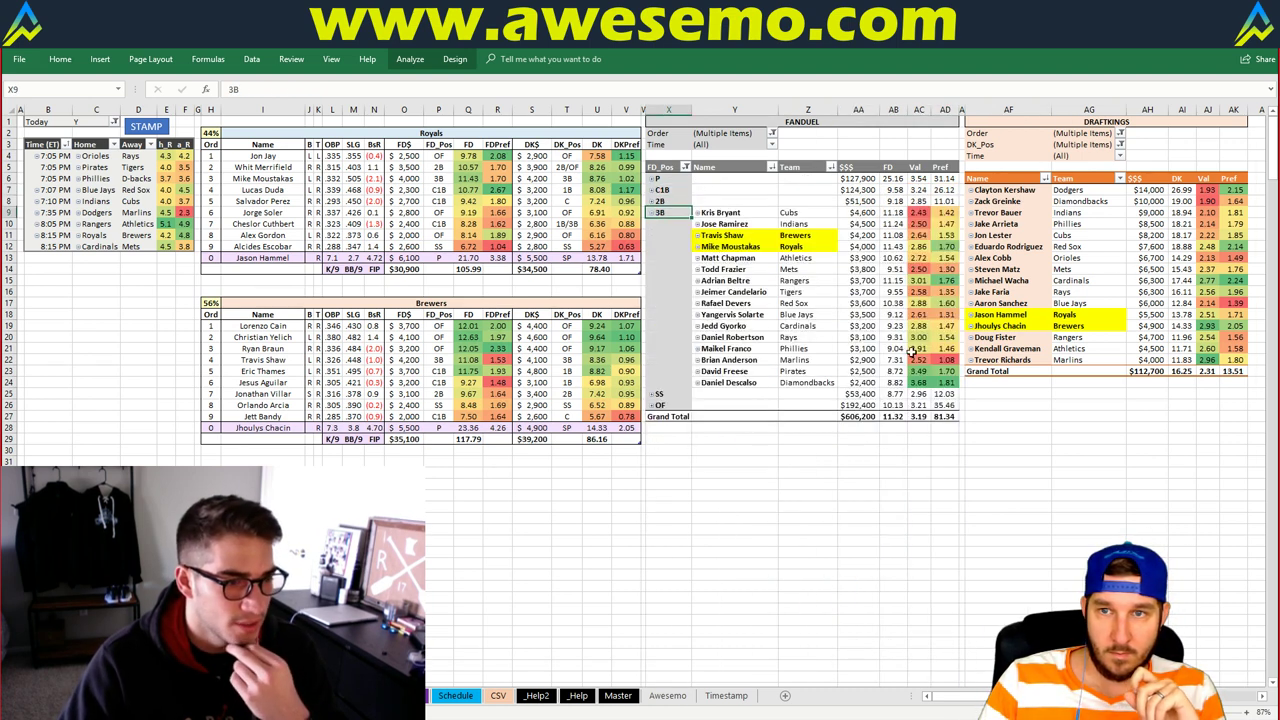
{"action": "left_click", "coordinate": [651, 212]}
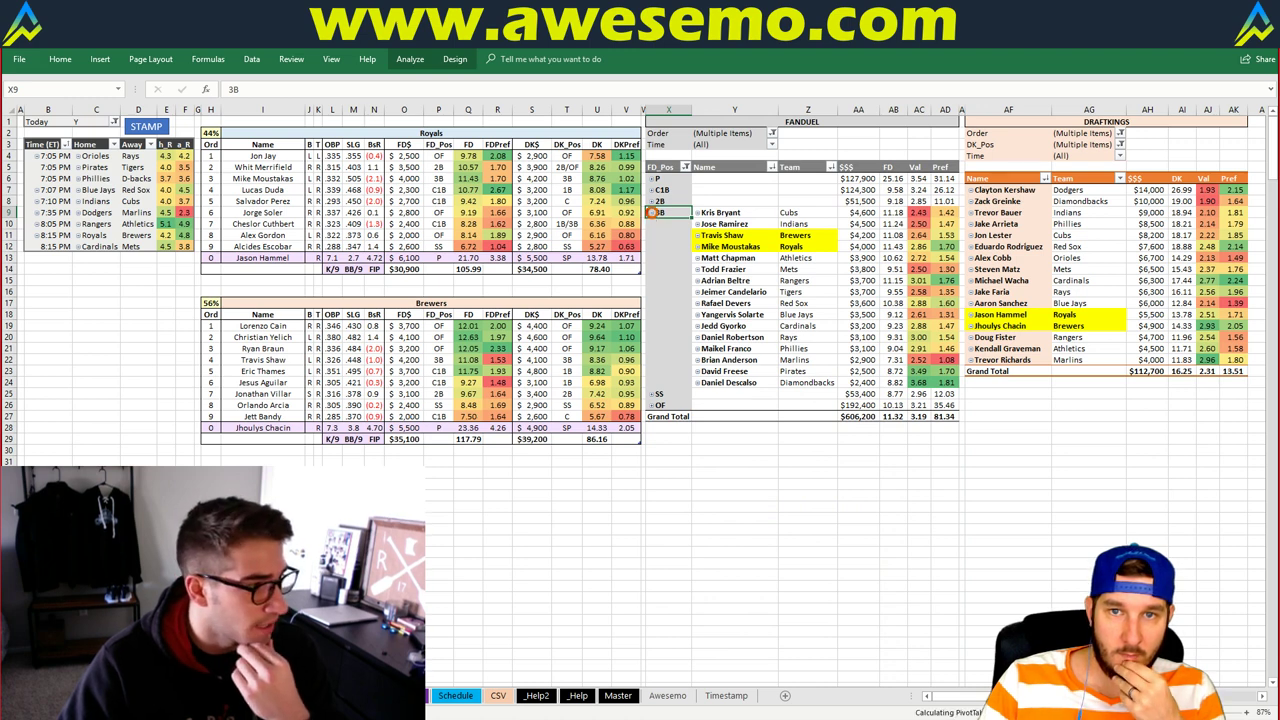
{"action": "left_click", "coordinate": [651, 189]}
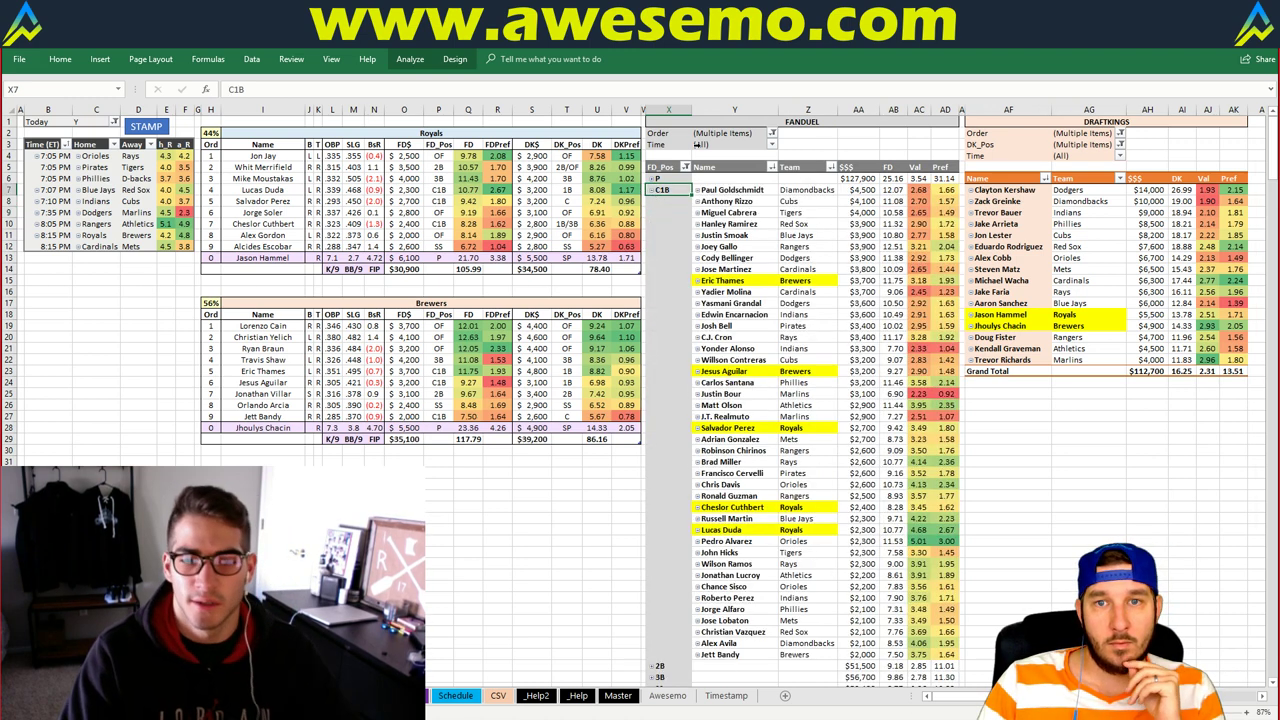
{"action": "left_click", "coordinate": [651, 189]}
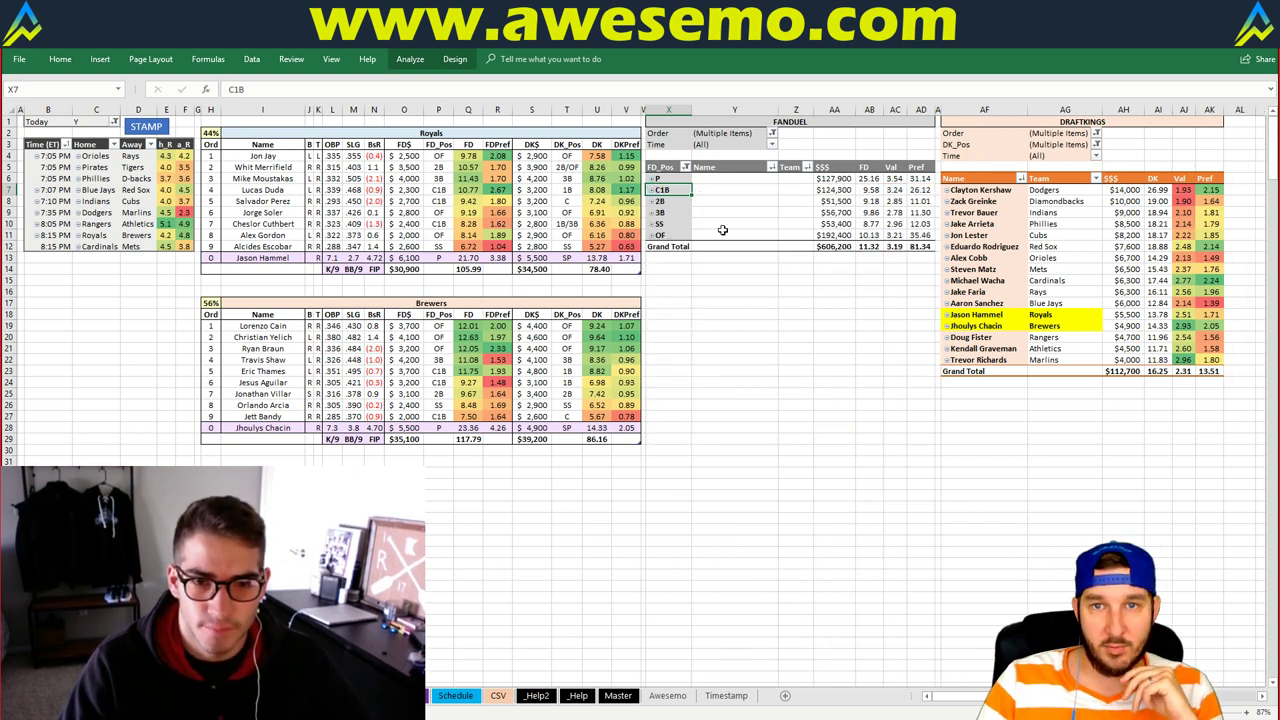
Expand the P group in the FanDuel pivot table to list the pitchers
{"action": "left_click", "coordinate": [650, 178]}
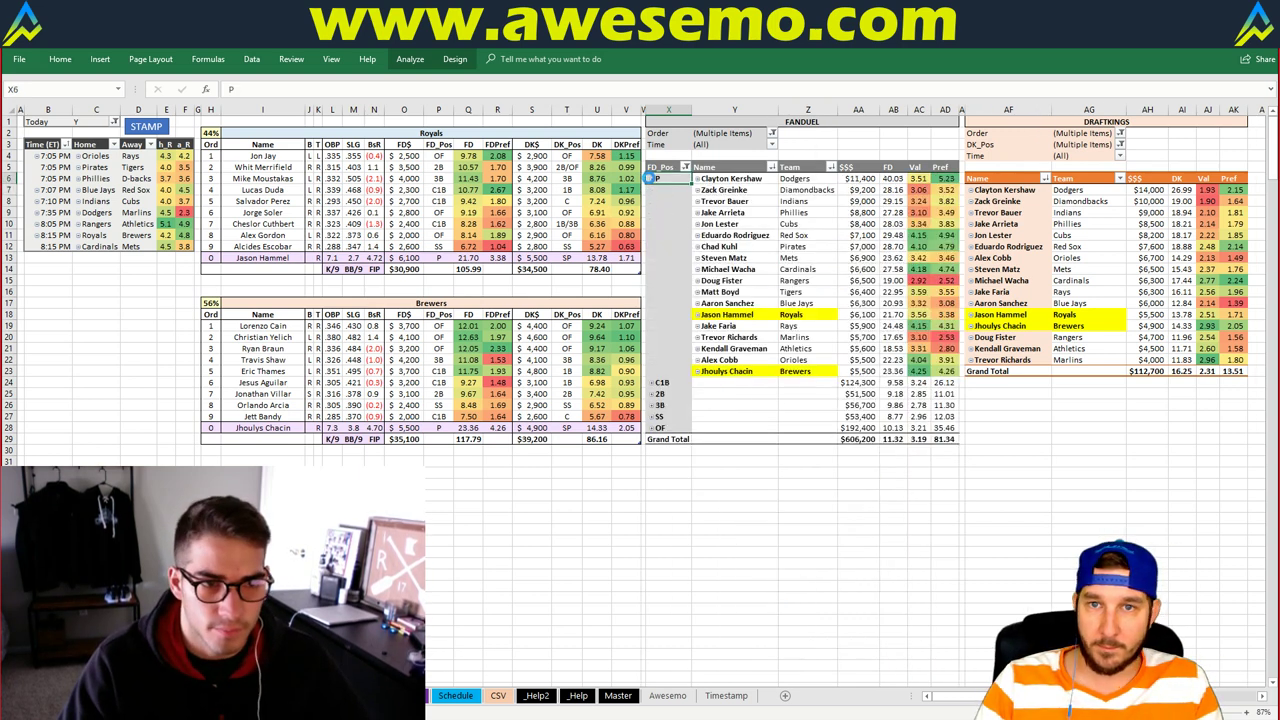
{"action": "left_click", "coordinate": [1088, 462]}
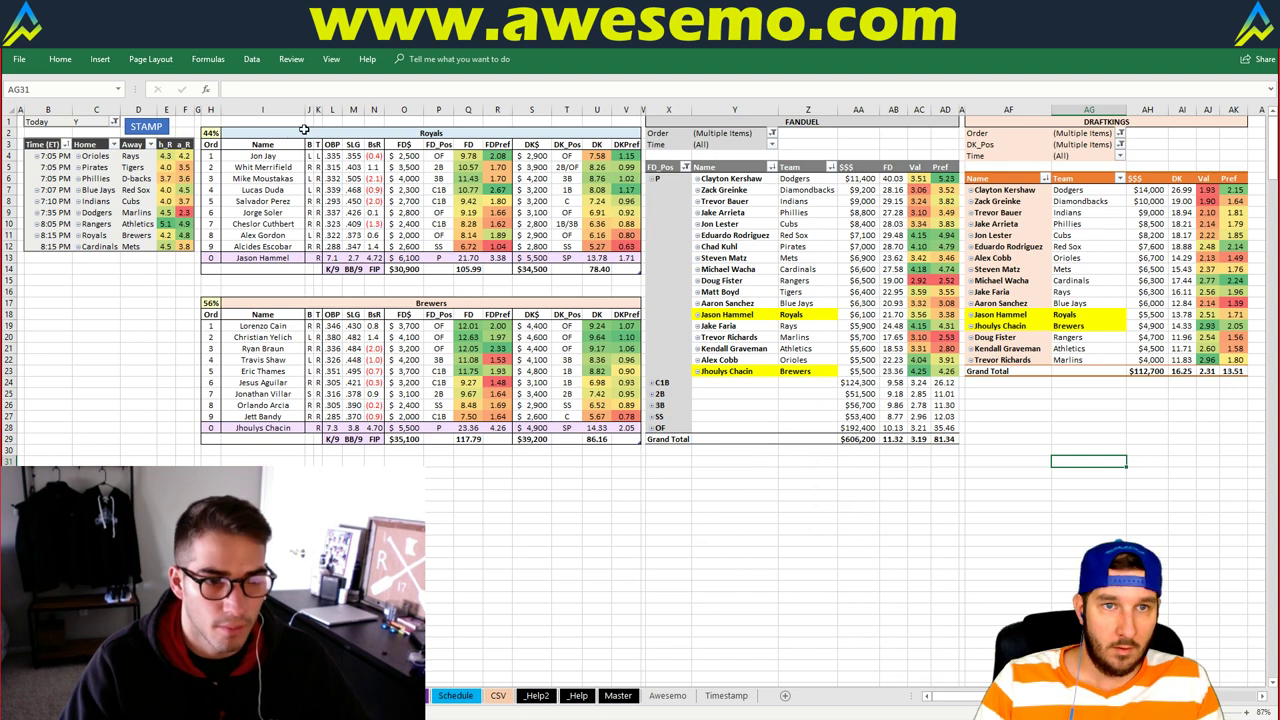
Load the Cardinals game by setting the home team above the upper lineup table to Cardinals, and run the stamp macro
{"action": "left_click", "coordinate": [303, 130]}
{"action": "type", "text": "Card"}
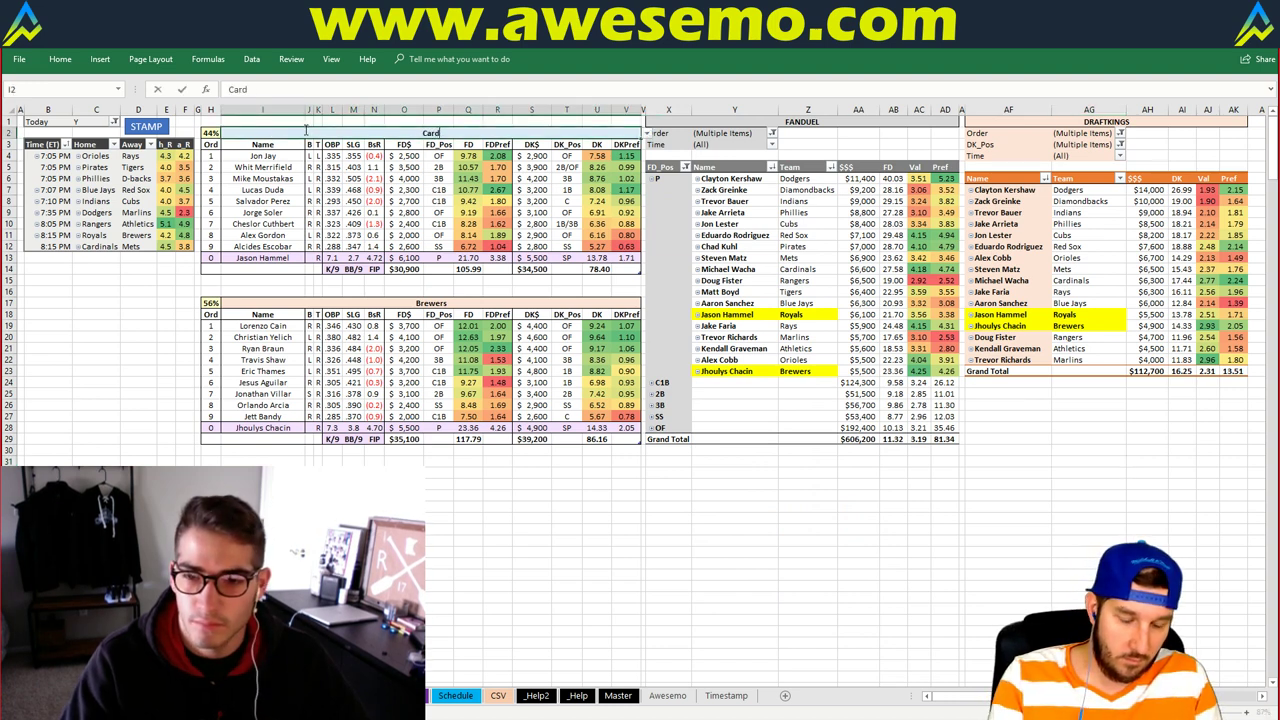
{"action": "type", "text": "inals"}
{"action": "key", "text": "Return"}
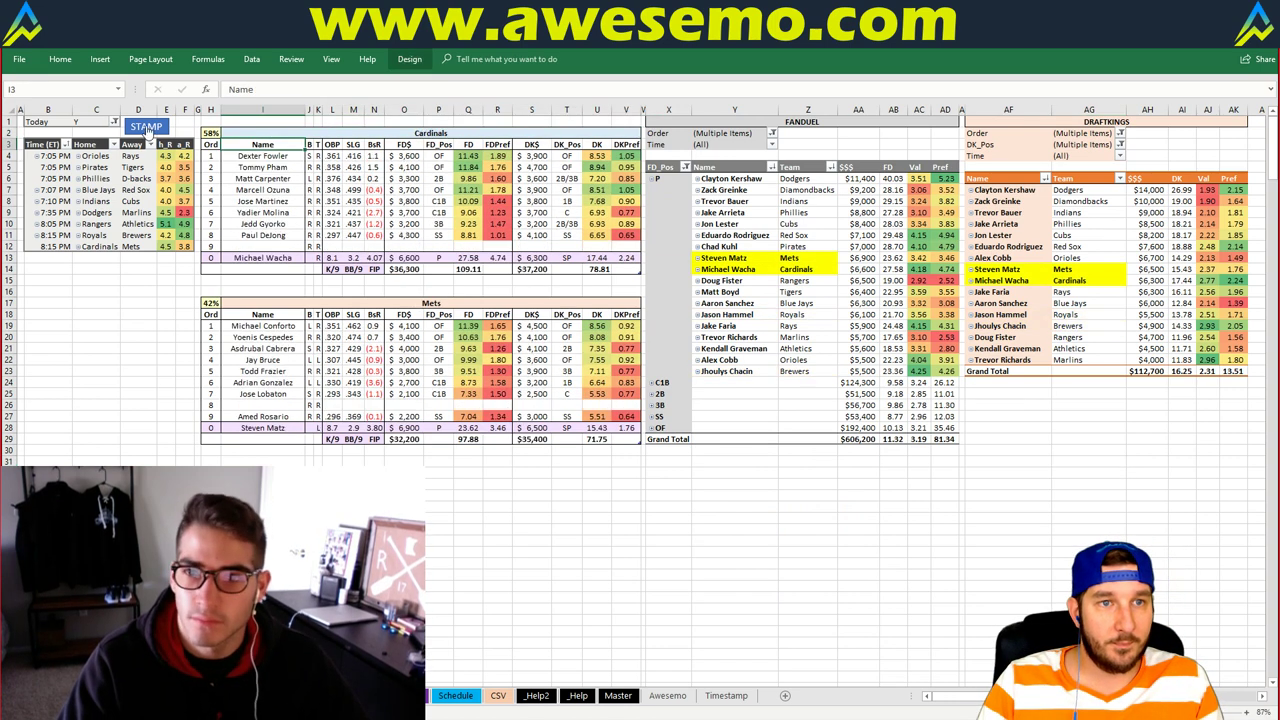
{"action": "left_click", "coordinate": [147, 127]}
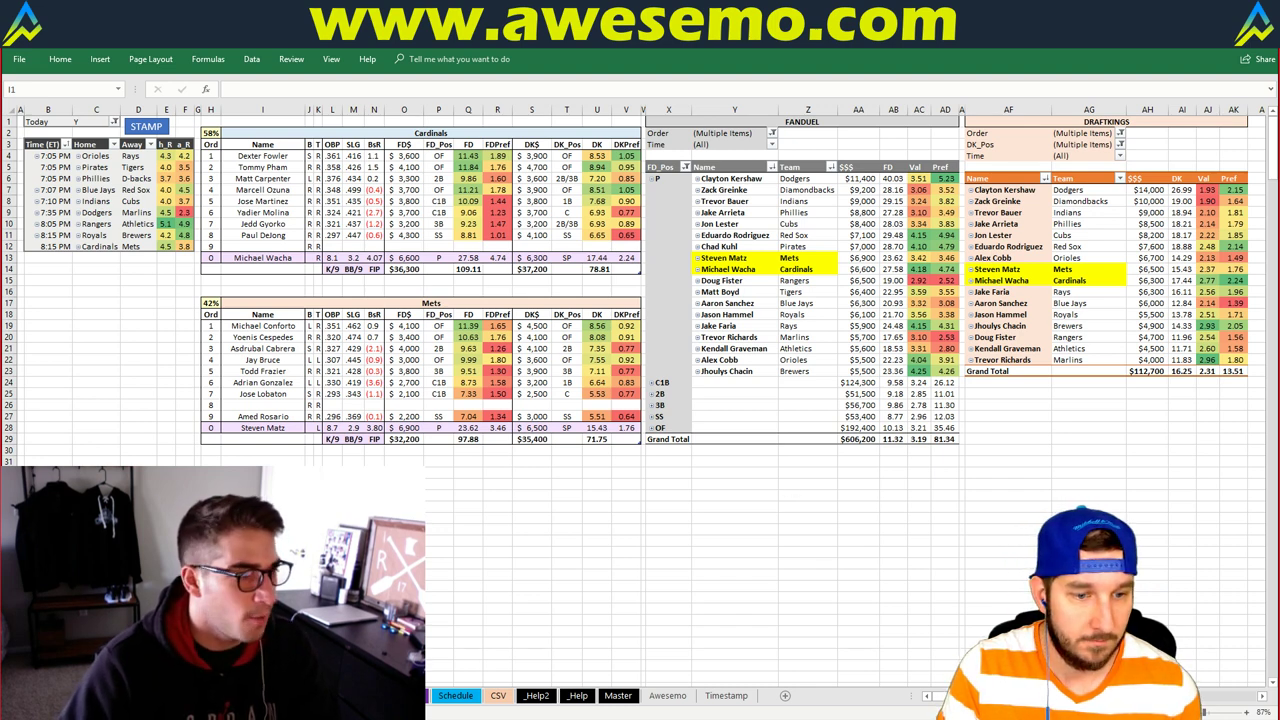
On the sheet with the player projection pivot table, set the Order filter to include all items
{"action": "key", "text": "ctrl+Page_Up"}
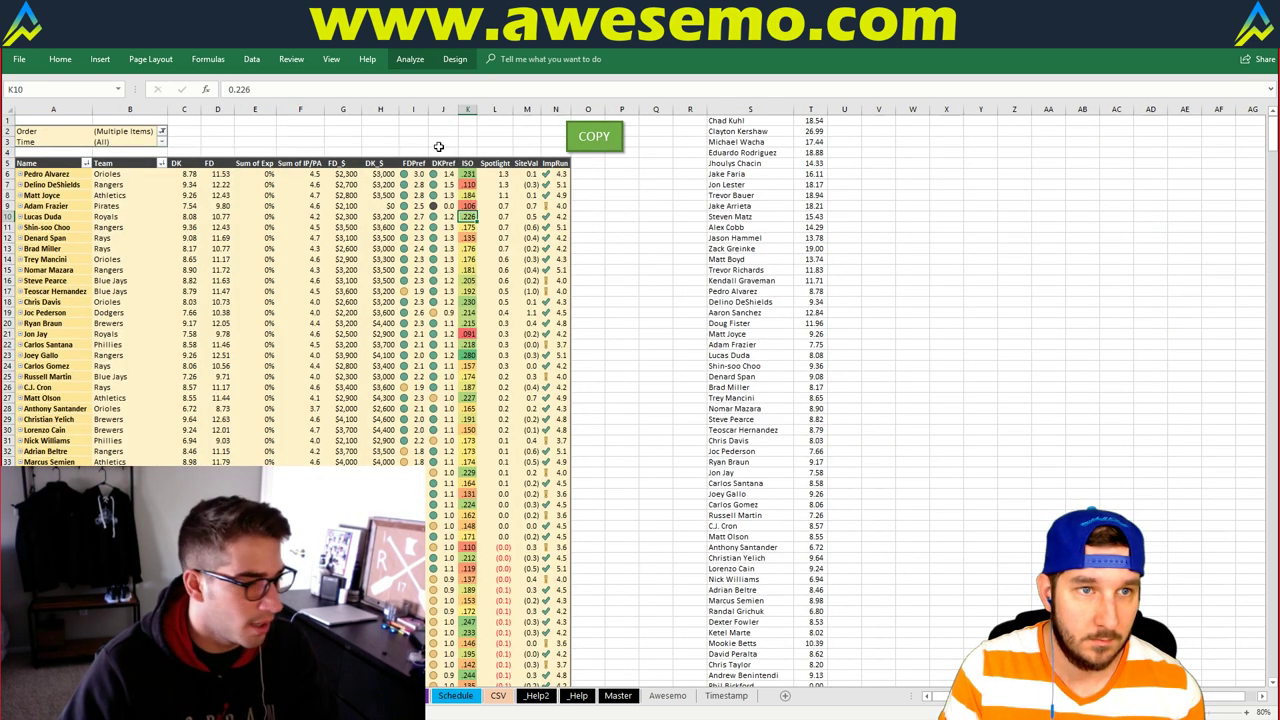
{"action": "left_click", "coordinate": [162, 131]}
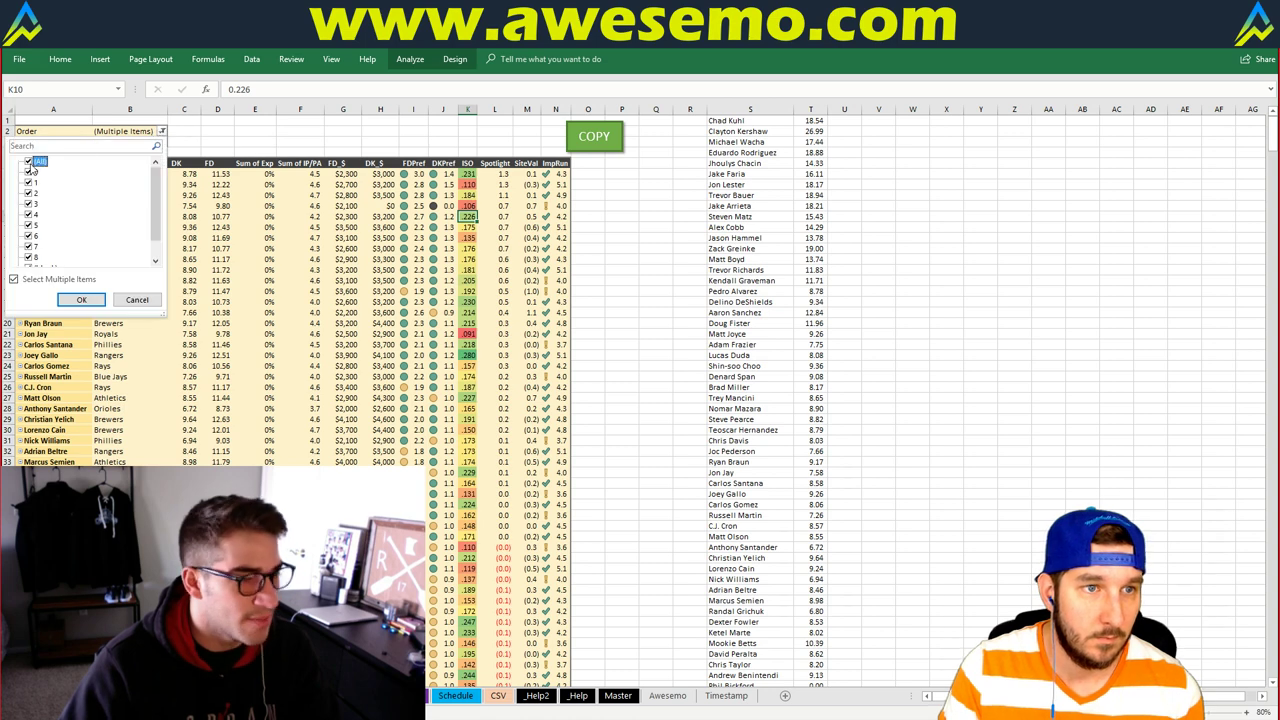
{"action": "left_click", "coordinate": [81, 300]}
Refresh the player pivot table and copy the name and projection list with the copy macro, ending back on the matchup sheet
{"action": "right_click", "coordinate": [307, 229]}
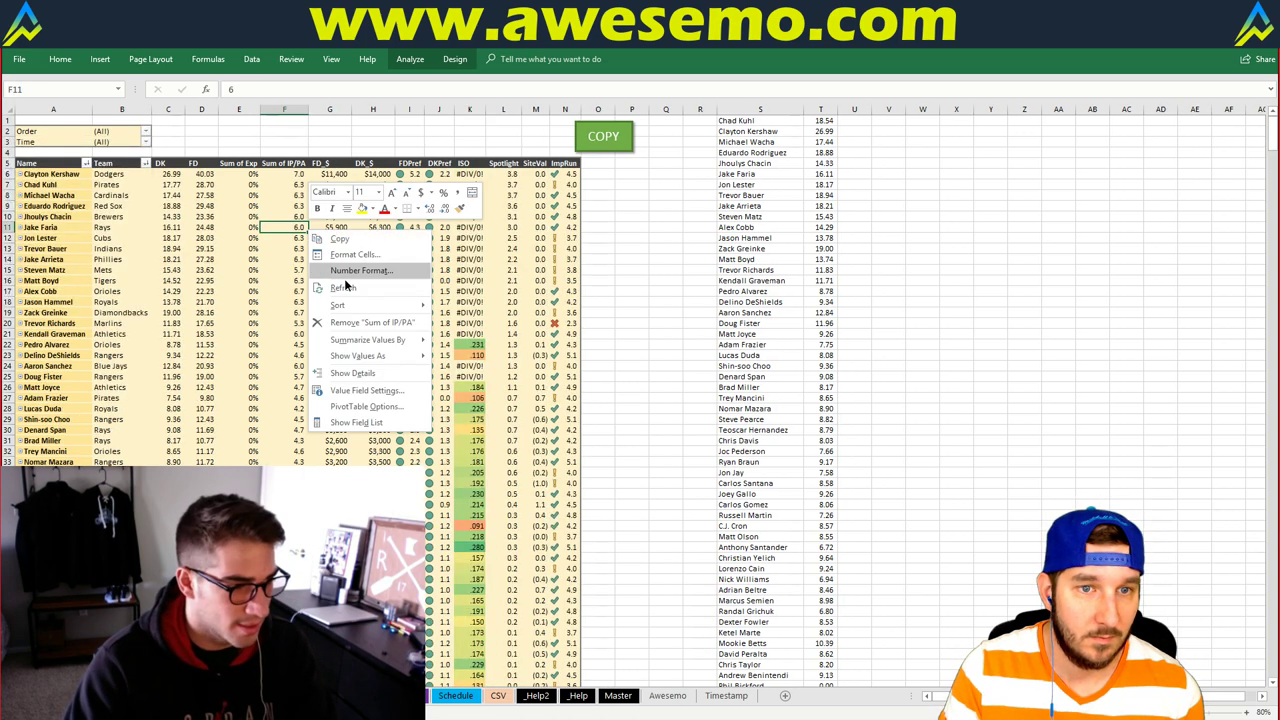
{"action": "left_click", "coordinate": [344, 287]}
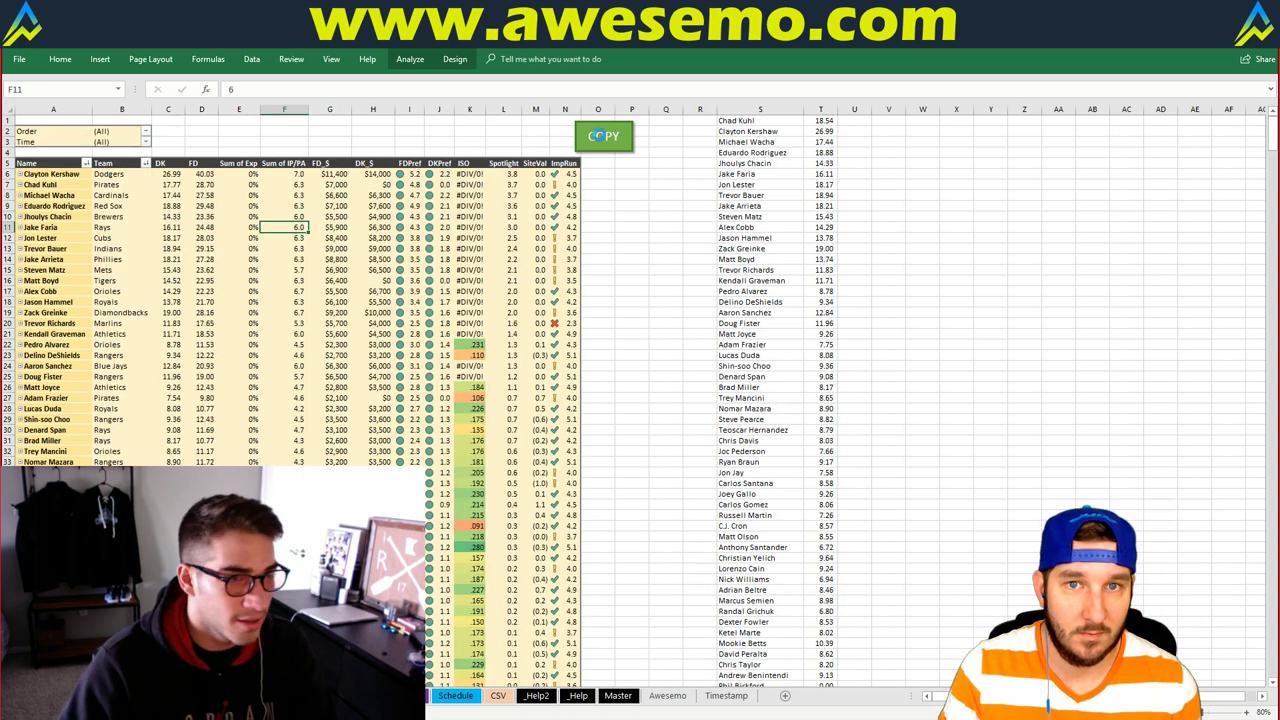
{"action": "left_click", "coordinate": [604, 136]}
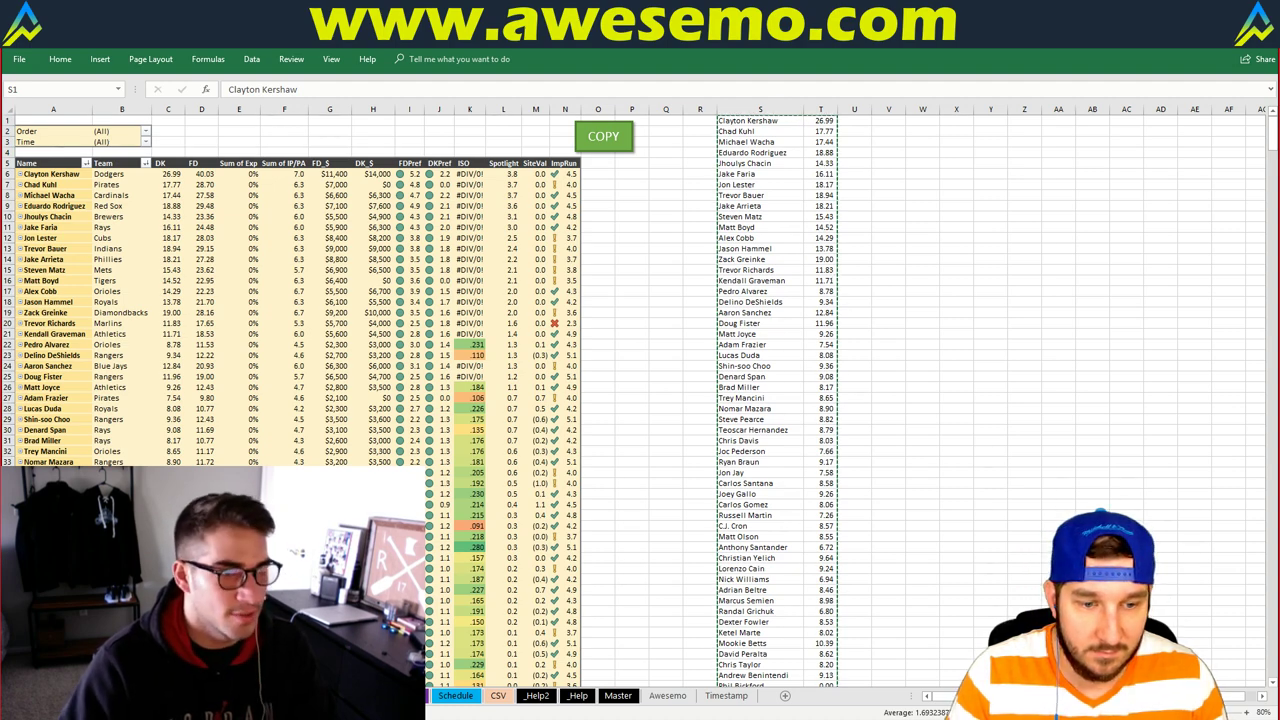
{"action": "key", "text": "ctrl+Page_Up"}
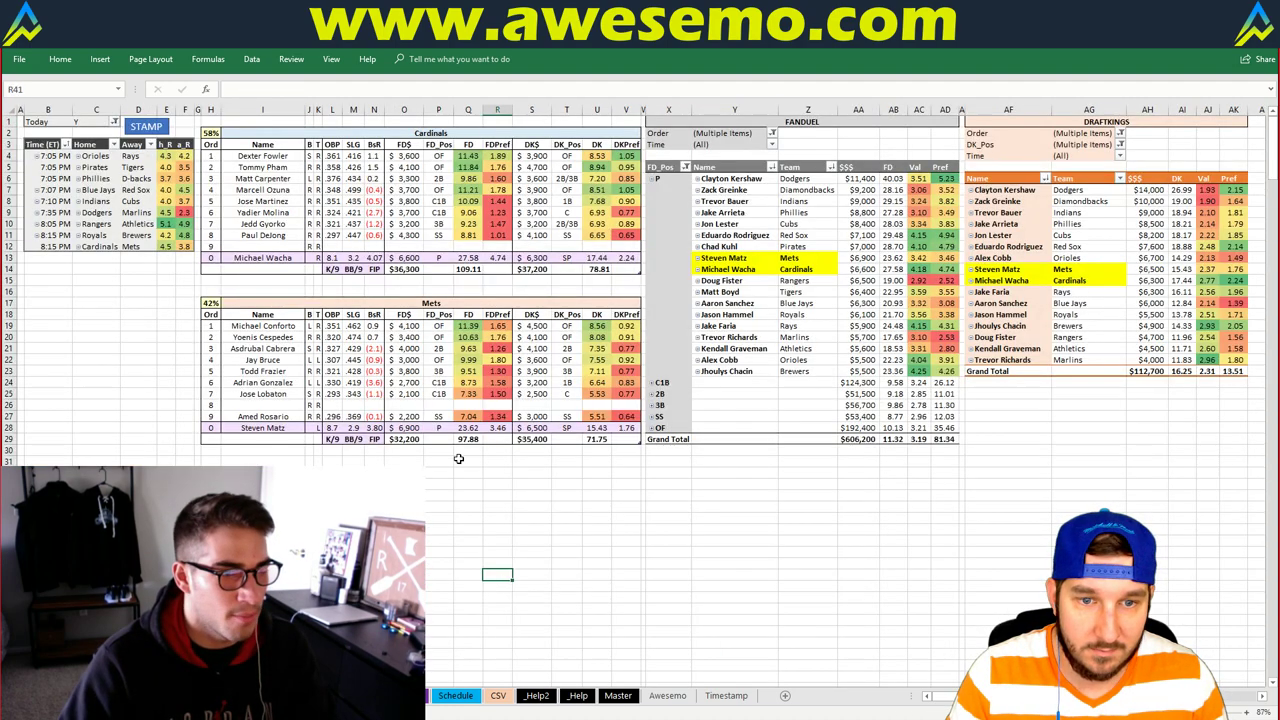
{"action": "left_click", "coordinate": [458, 458]}
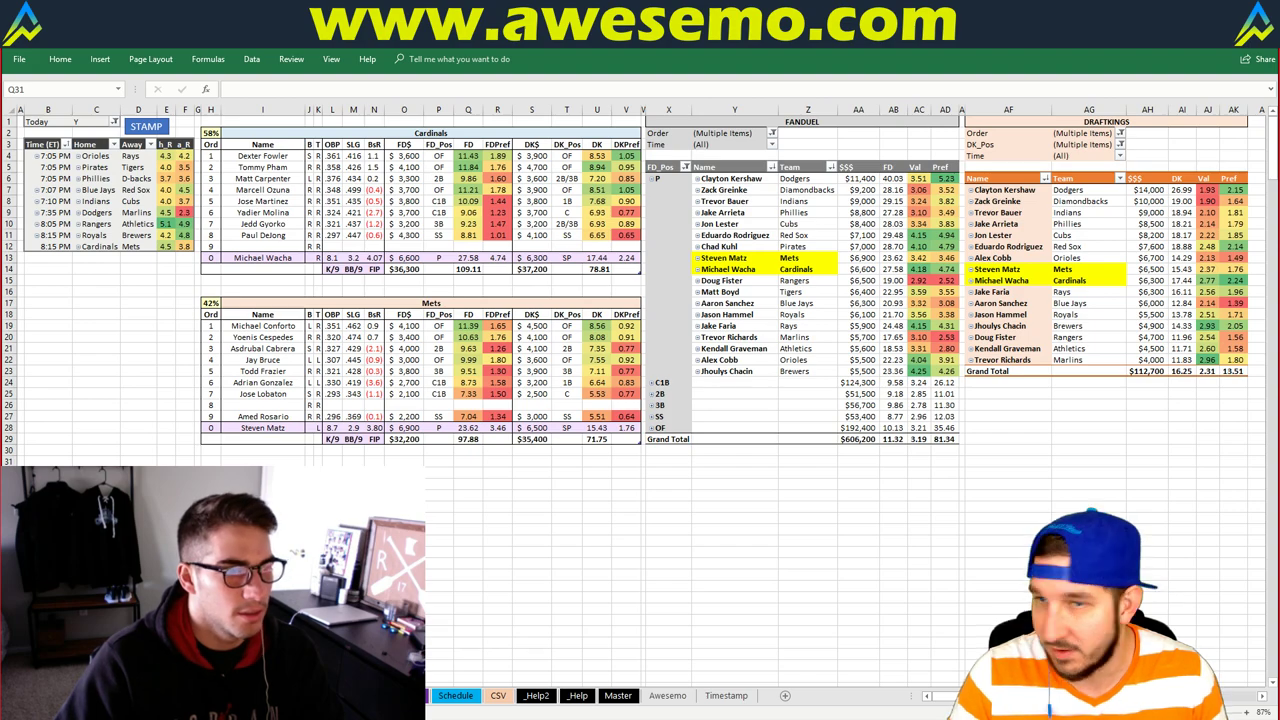
Switch to the FantasyCruncher FanDuel lineup page in the browser and maximize its window
{"action": "key", "text": "alt+Tab"}
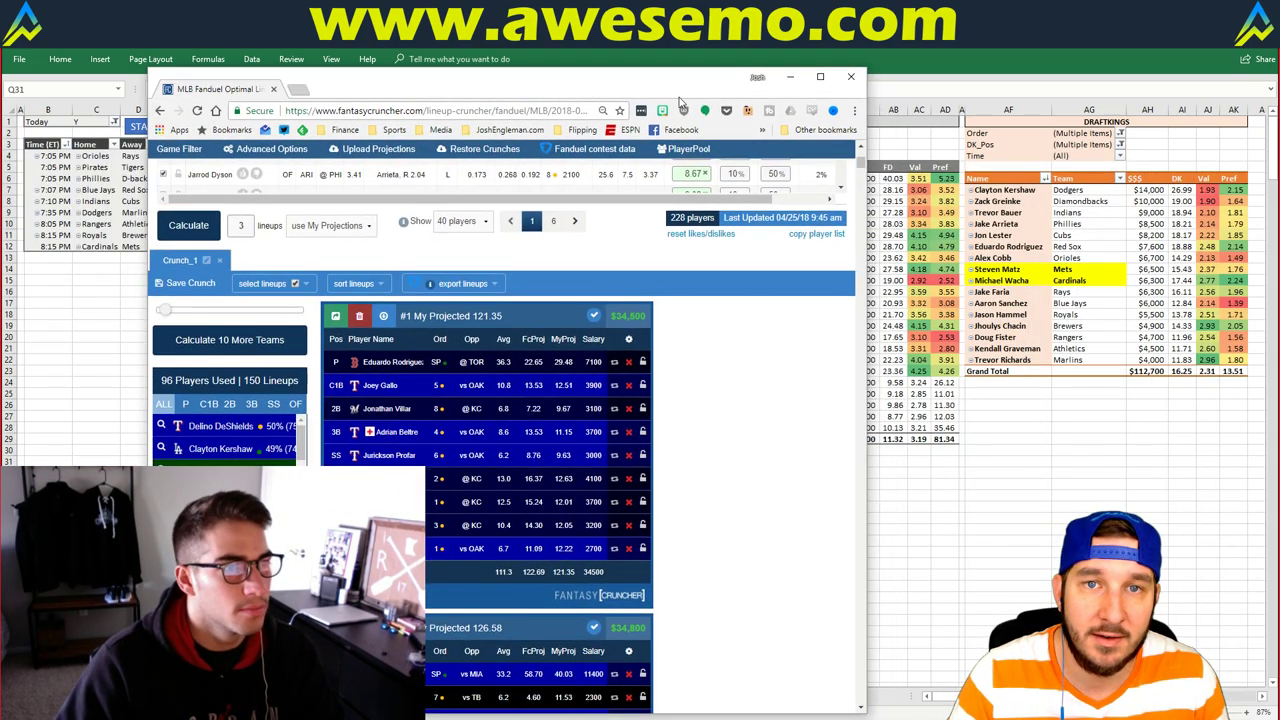
{"action": "double_click", "coordinate": [670, 85]}
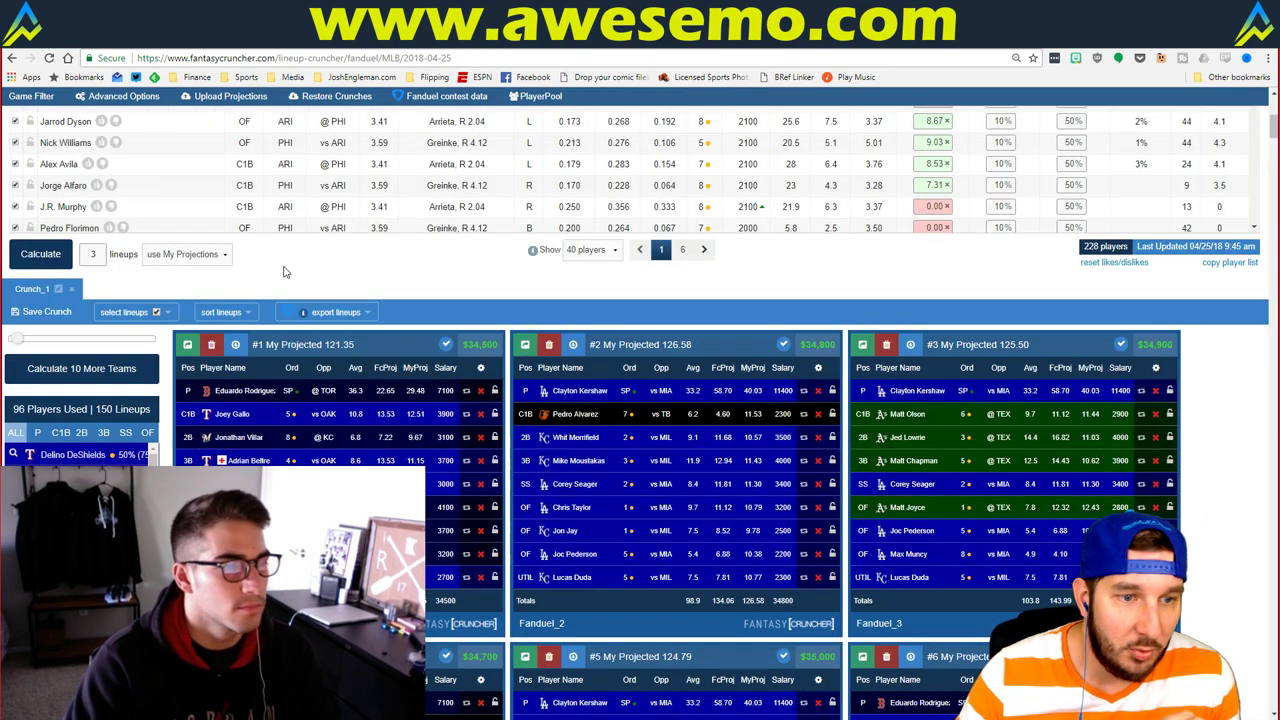
{"action": "scroll", "coordinate": [290, 270], "scroll_direction": "down", "scroll_amount": 1}
Review player exposure across the 150 crunched FanDuel lineups for P, C1B and all positions
{"action": "left_click", "coordinate": [38, 366]}
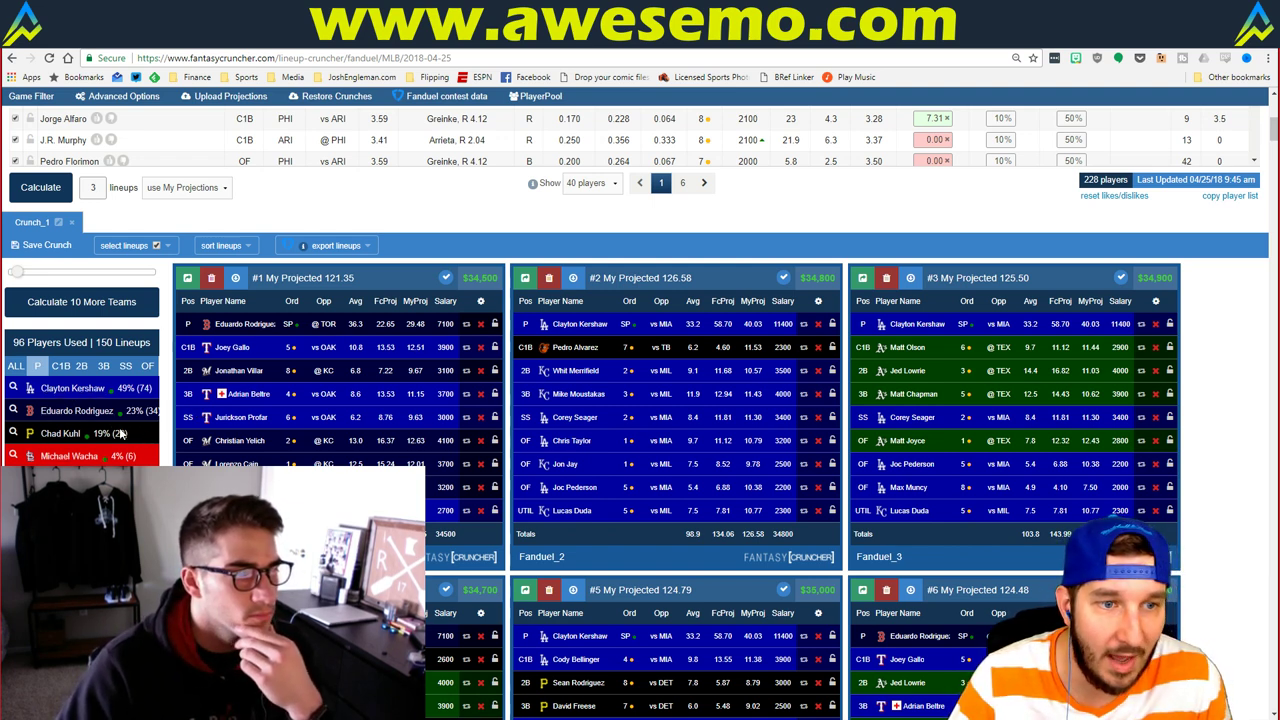
{"action": "left_click", "coordinate": [61, 366]}
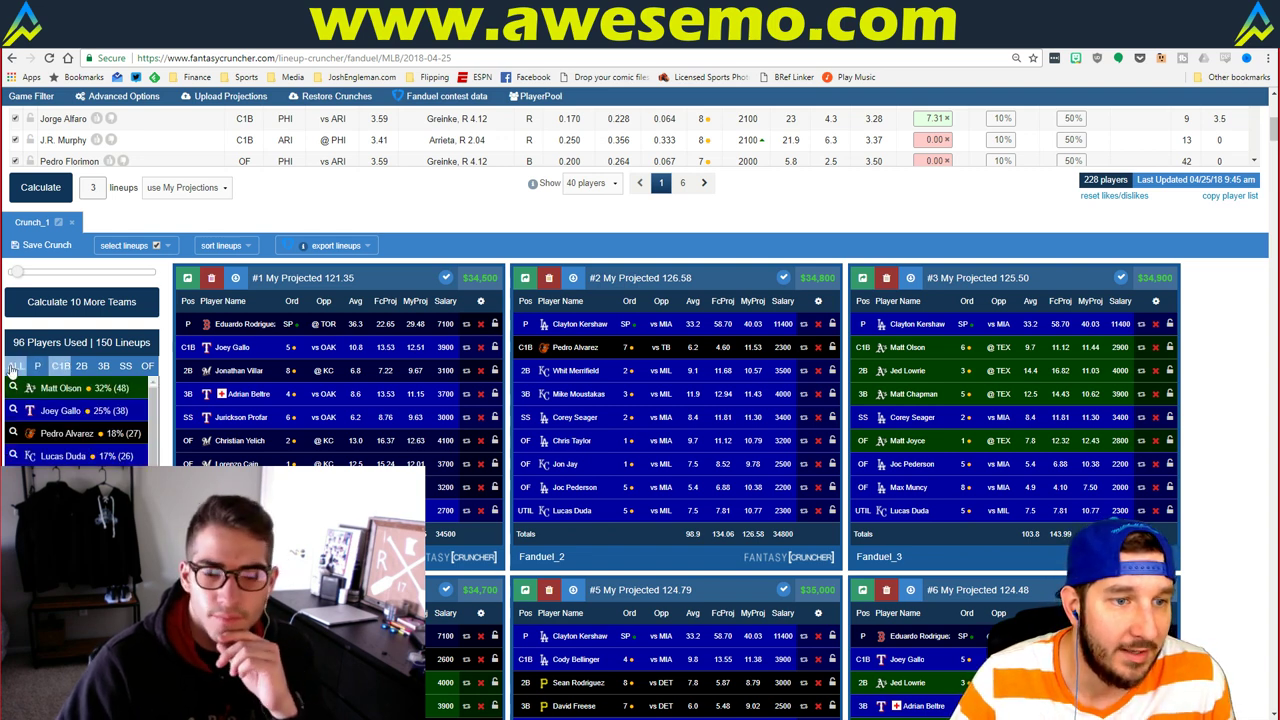
{"action": "left_click", "coordinate": [14, 367]}
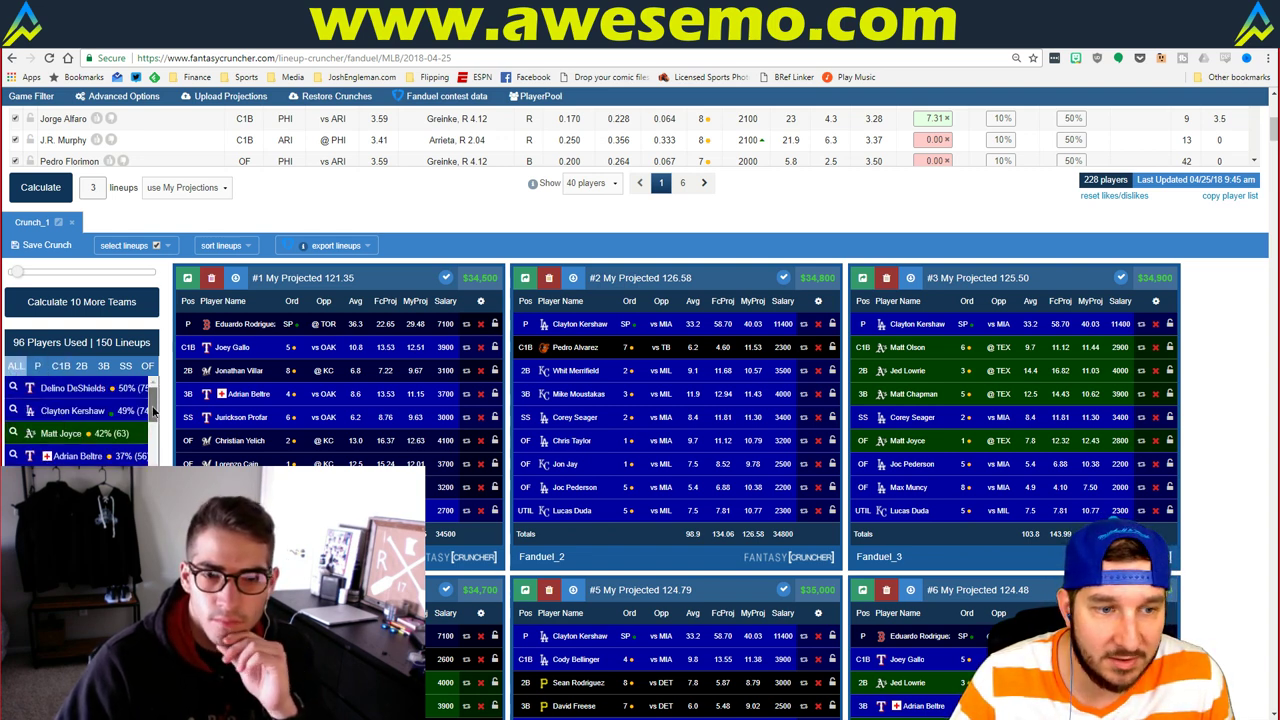
{"action": "scroll", "coordinate": [153, 412], "scroll_direction": "down", "scroll_amount": 3}
{"action": "scroll", "coordinate": [157, 401], "scroll_direction": "up", "scroll_amount": 3}
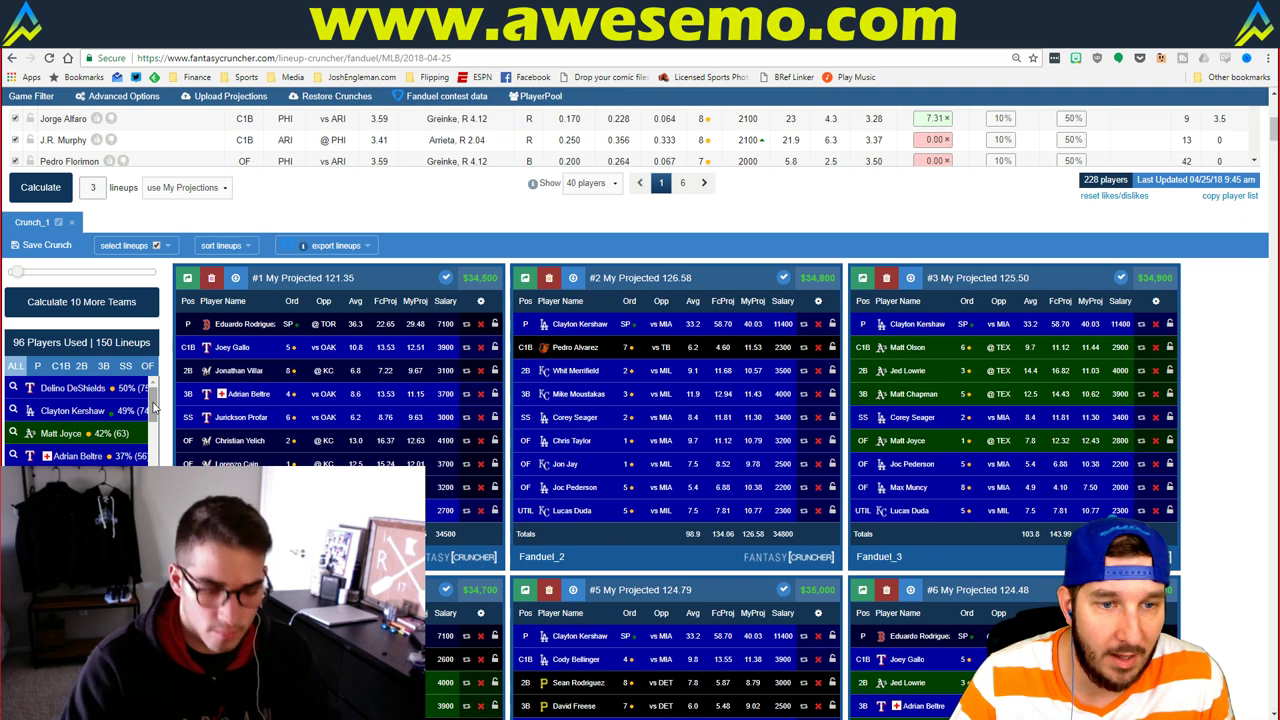
{"action": "scroll", "coordinate": [155, 415], "scroll_direction": "down", "scroll_amount": 5}
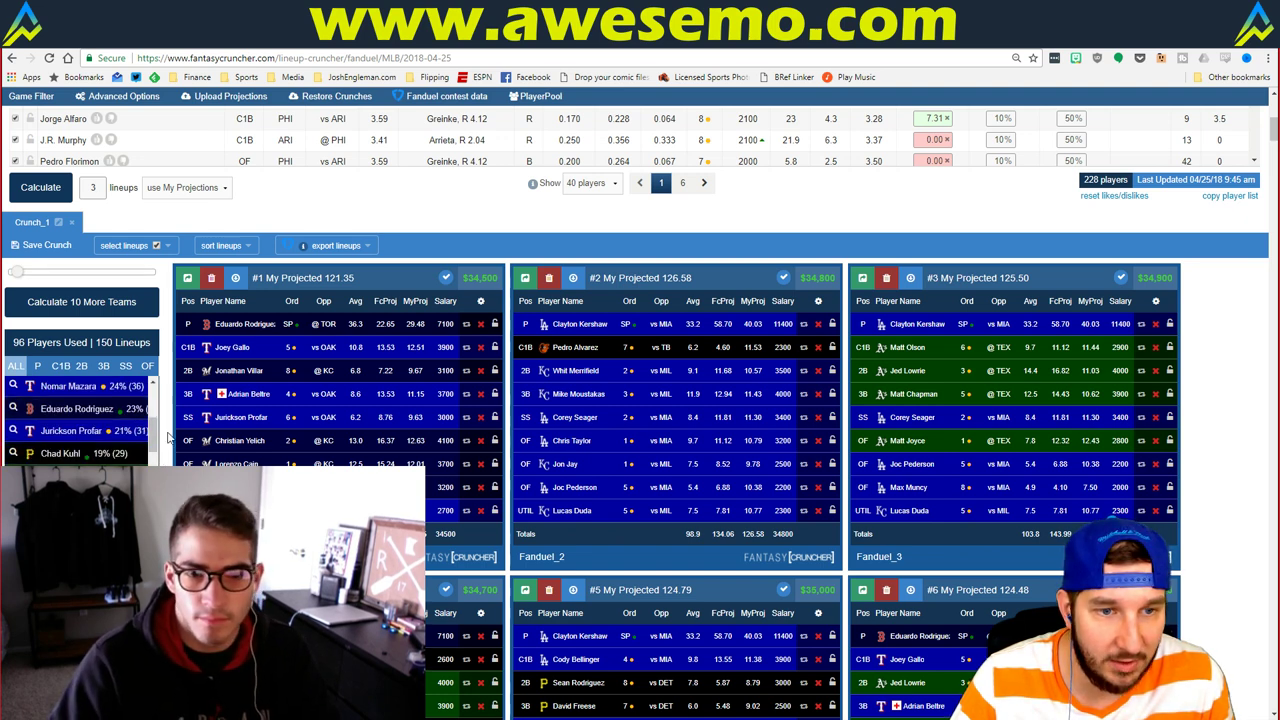
{"action": "scroll", "coordinate": [155, 410], "scroll_direction": "up", "scroll_amount": 5}
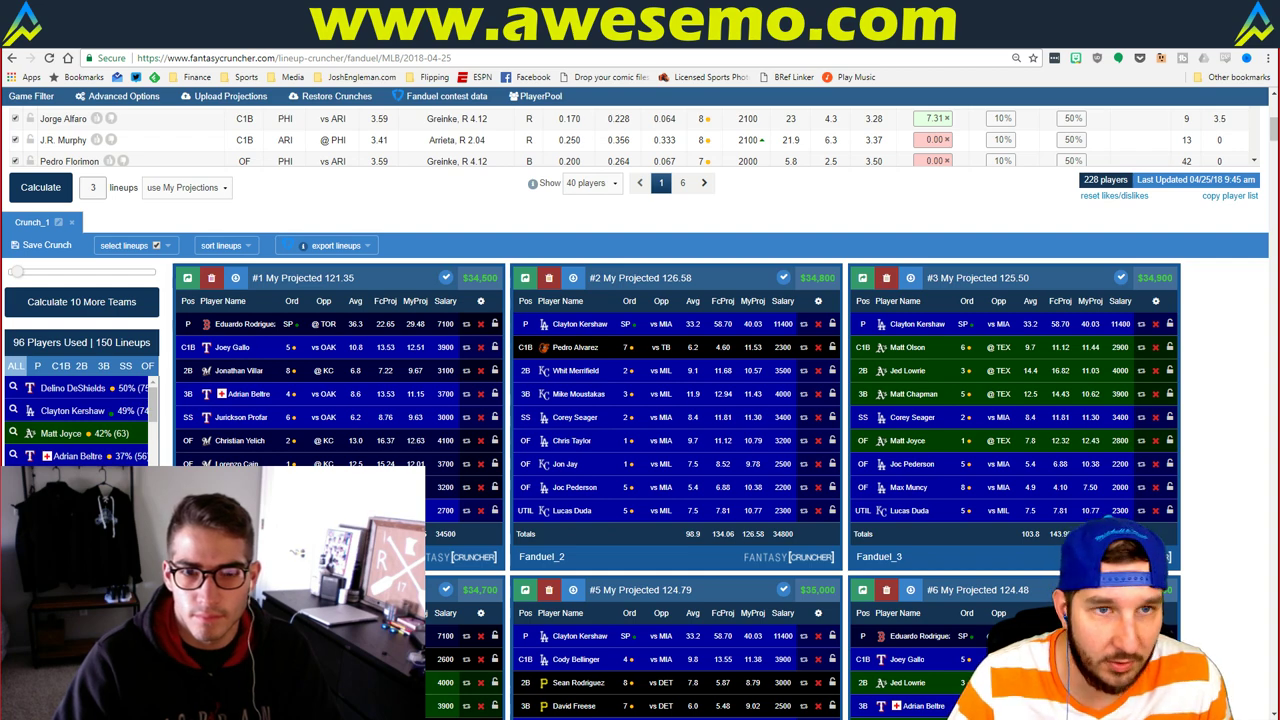
On the DraftKings MLB page, filter the games by the 04/25 7:05 pm 8 Games slate
{"action": "left_click", "coordinate": [31, 96]}
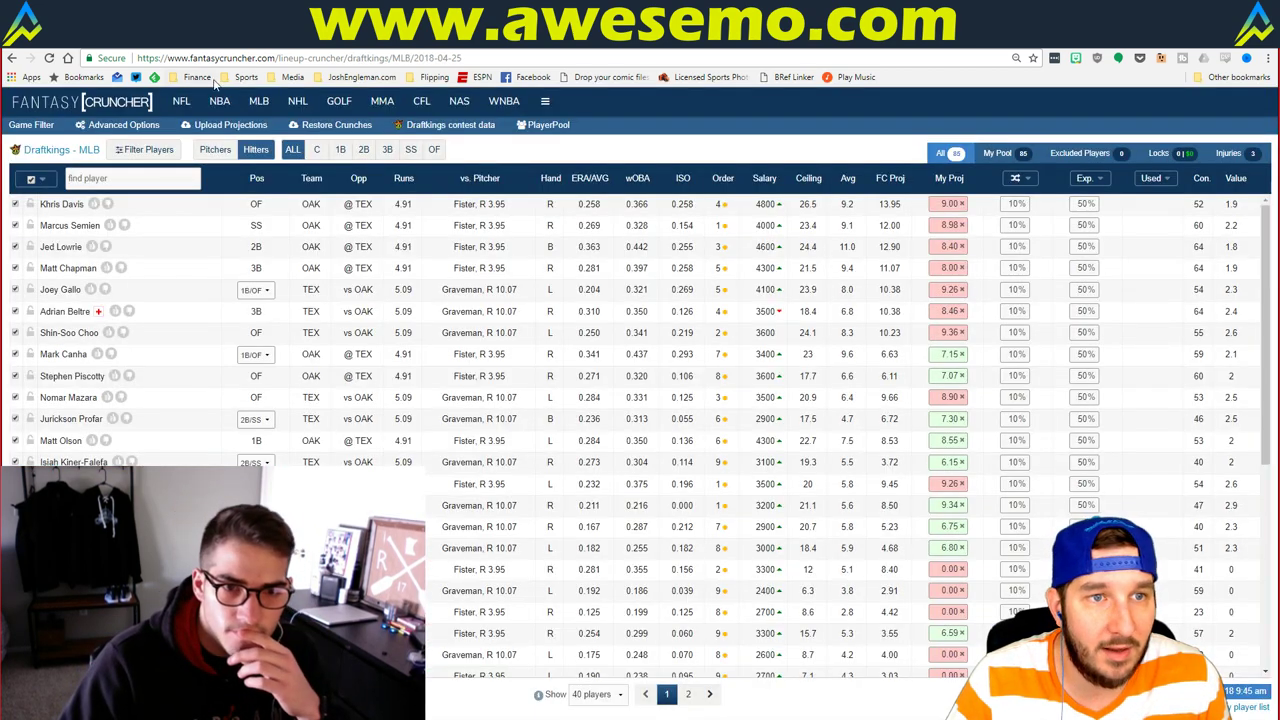
{"action": "left_click", "coordinate": [31, 125]}
{"action": "left_click", "coordinate": [178, 172]}
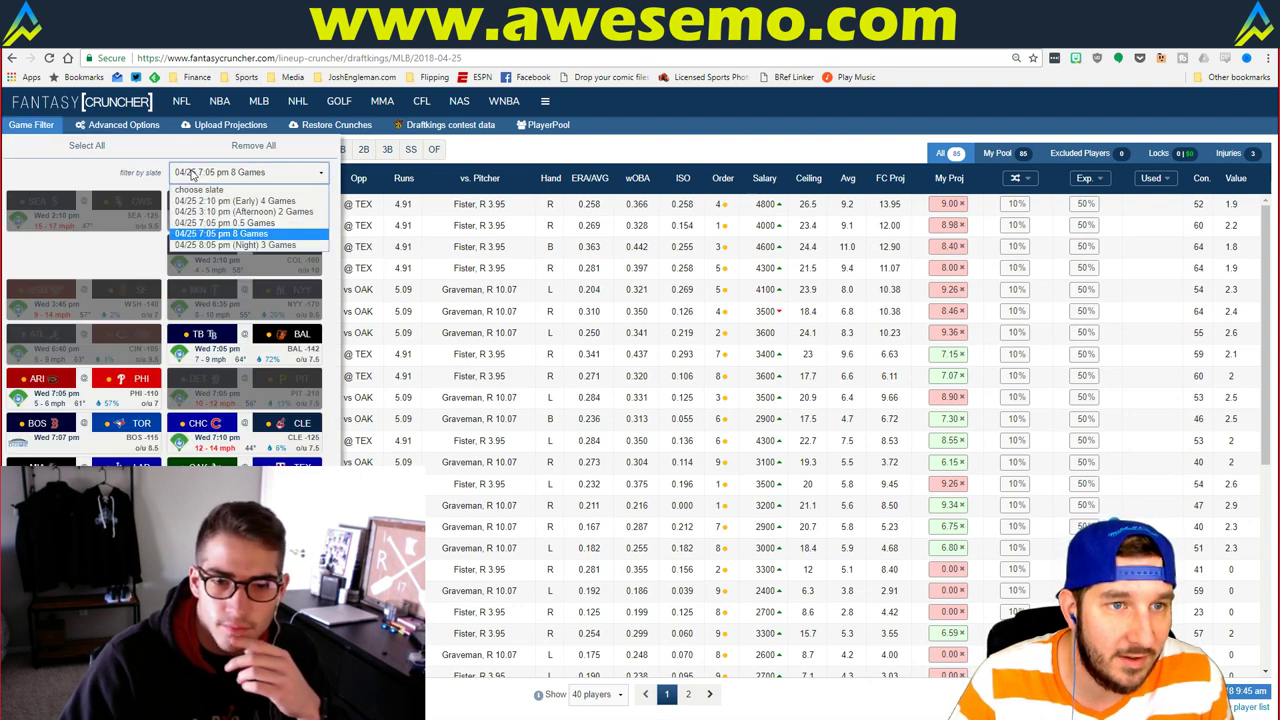
{"action": "left_click", "coordinate": [242, 238]}
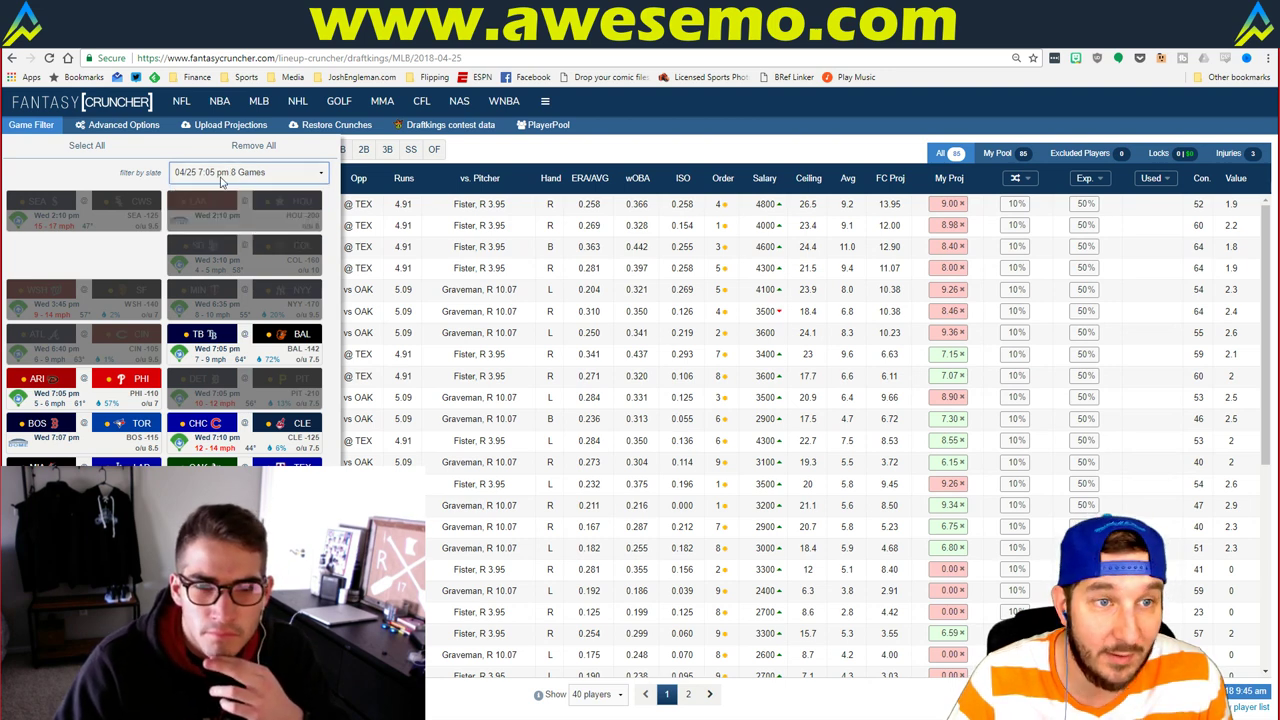
{"action": "left_click", "coordinate": [260, 174]}
{"action": "left_click", "coordinate": [245, 238]}
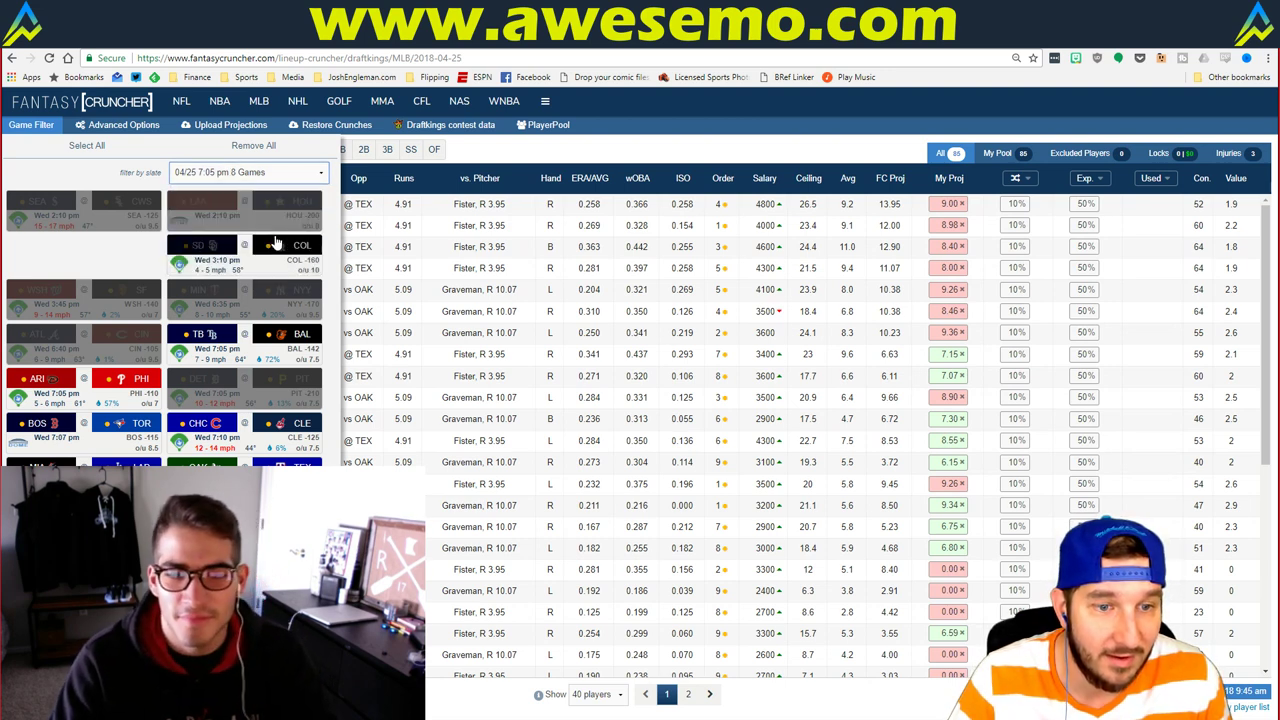
Check the DET @ PIT game against the DraftKings slate's game filter, closing and reopening the filter
{"action": "left_click", "coordinate": [289, 392]}
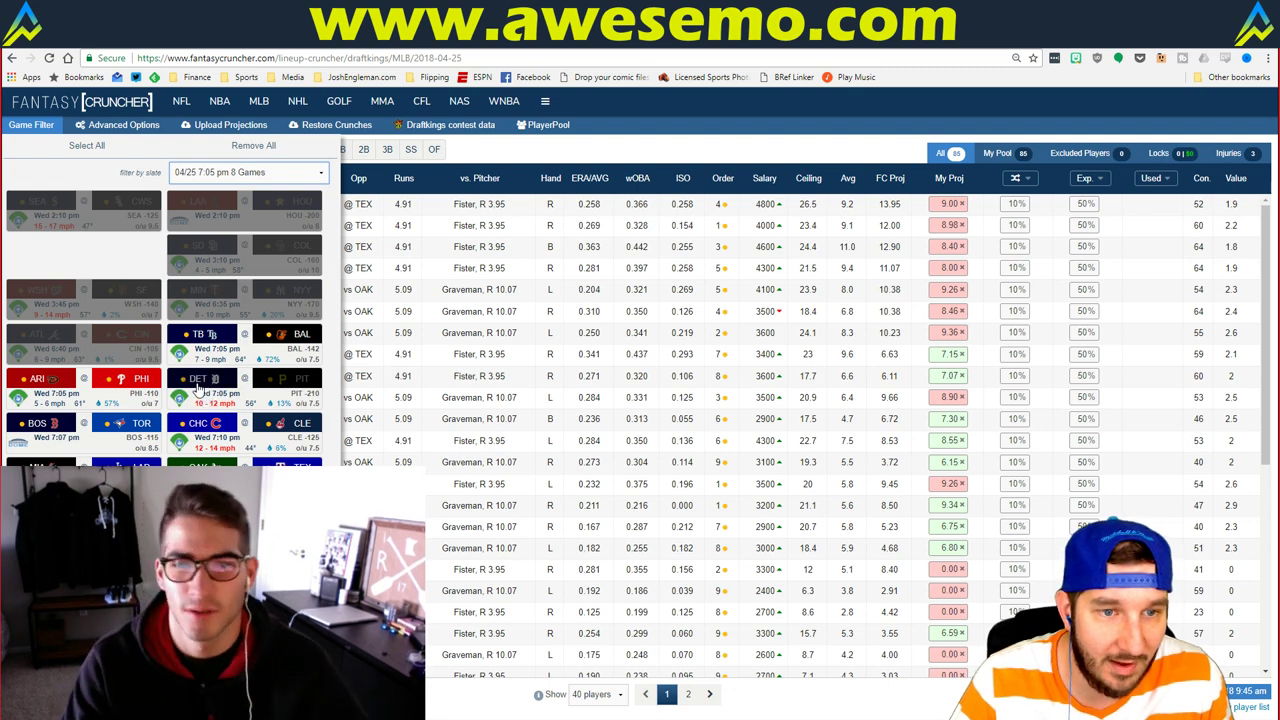
{"action": "left_click", "coordinate": [289, 392]}
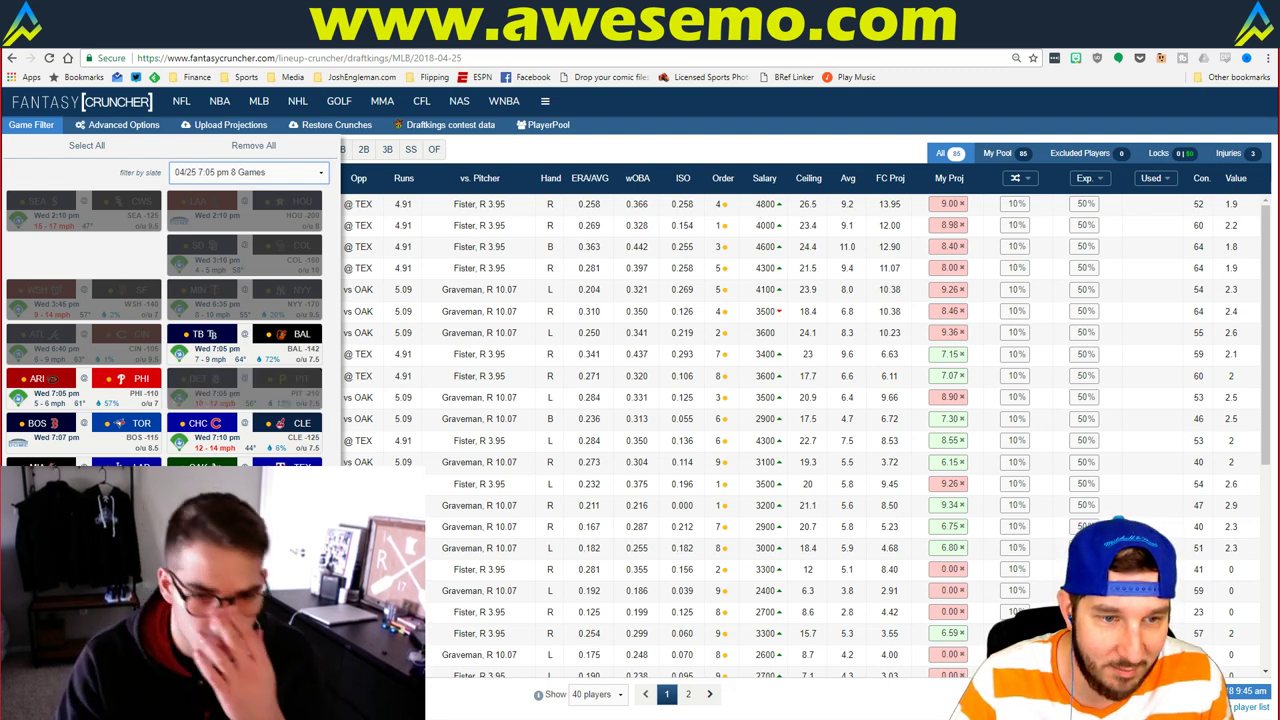
{"action": "left_click", "coordinate": [467, 277]}
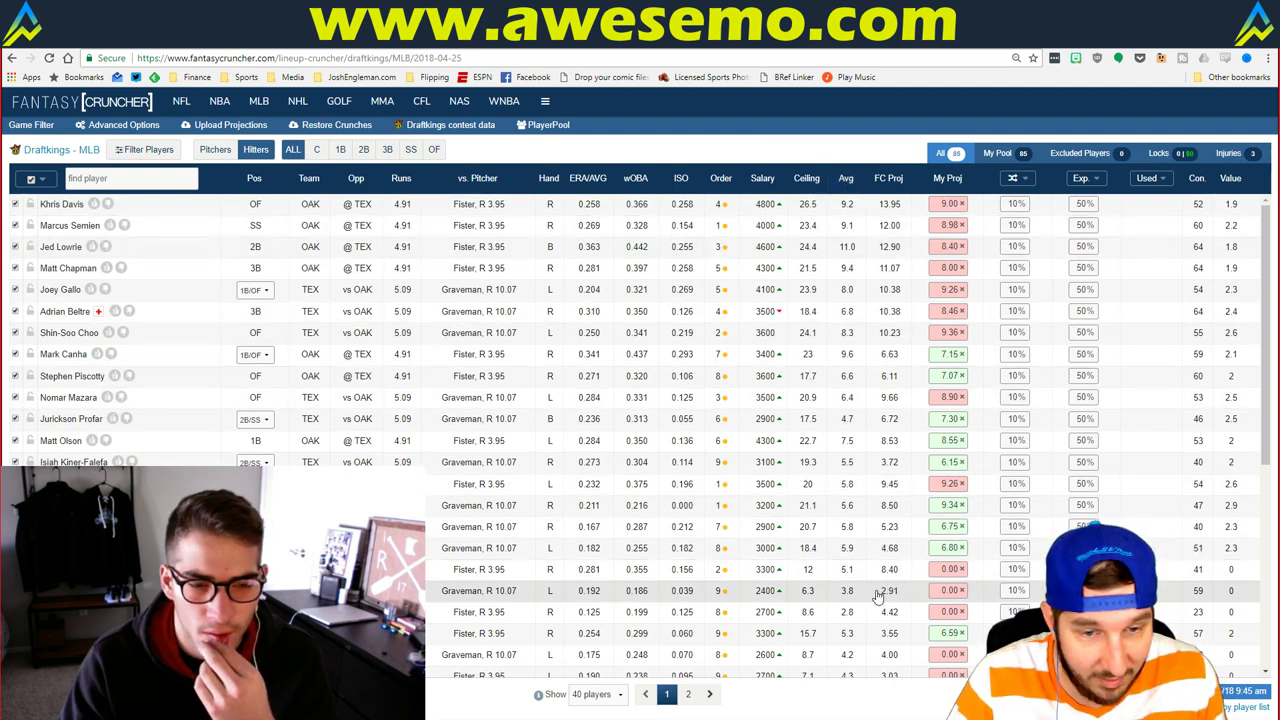
{"action": "left_click", "coordinate": [44, 127]}
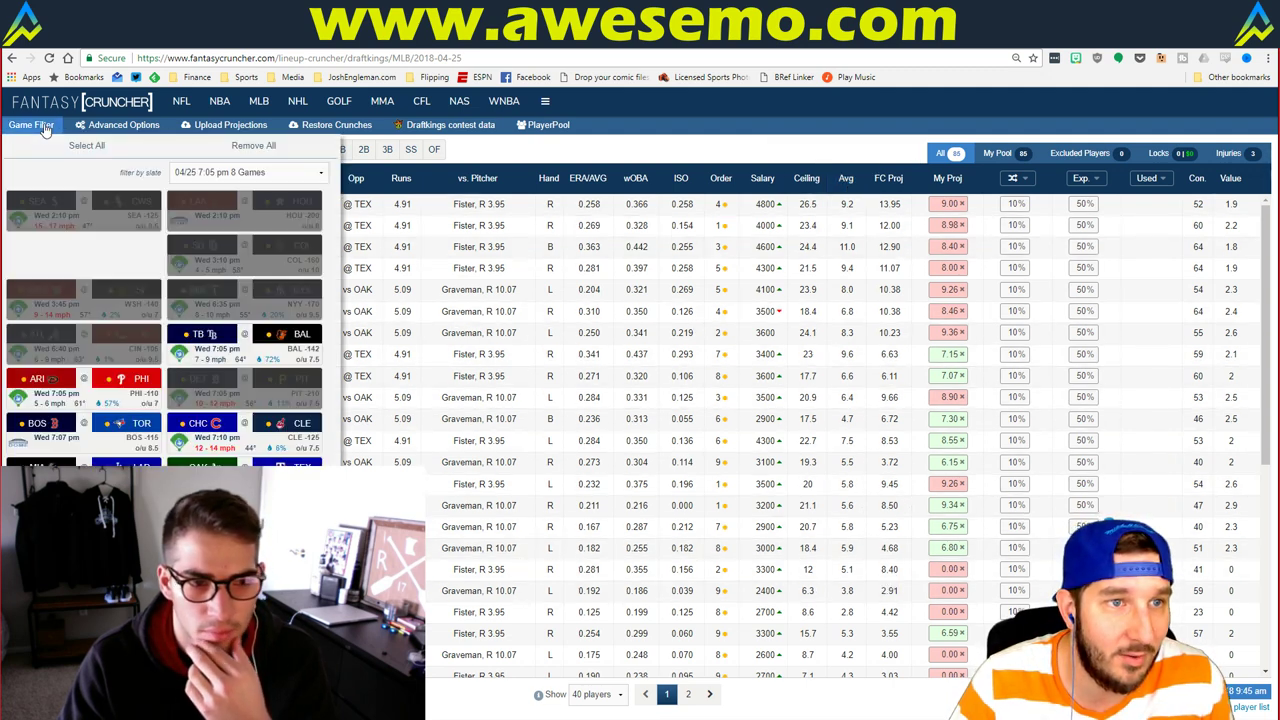
{"action": "left_click", "coordinate": [46, 127]}
{"action": "left_click", "coordinate": [38, 130]}
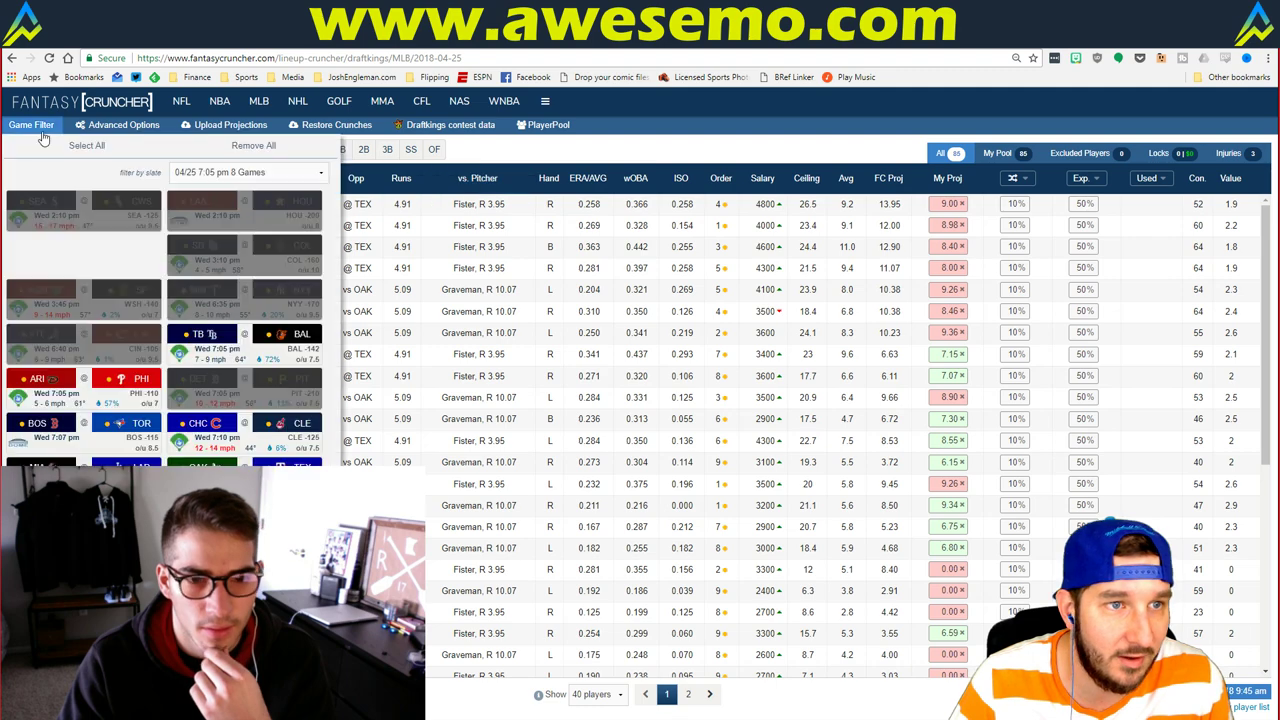
Sort the DraftKings hitters by team and look through both pages of the player list
{"action": "left_click", "coordinate": [309, 180]}
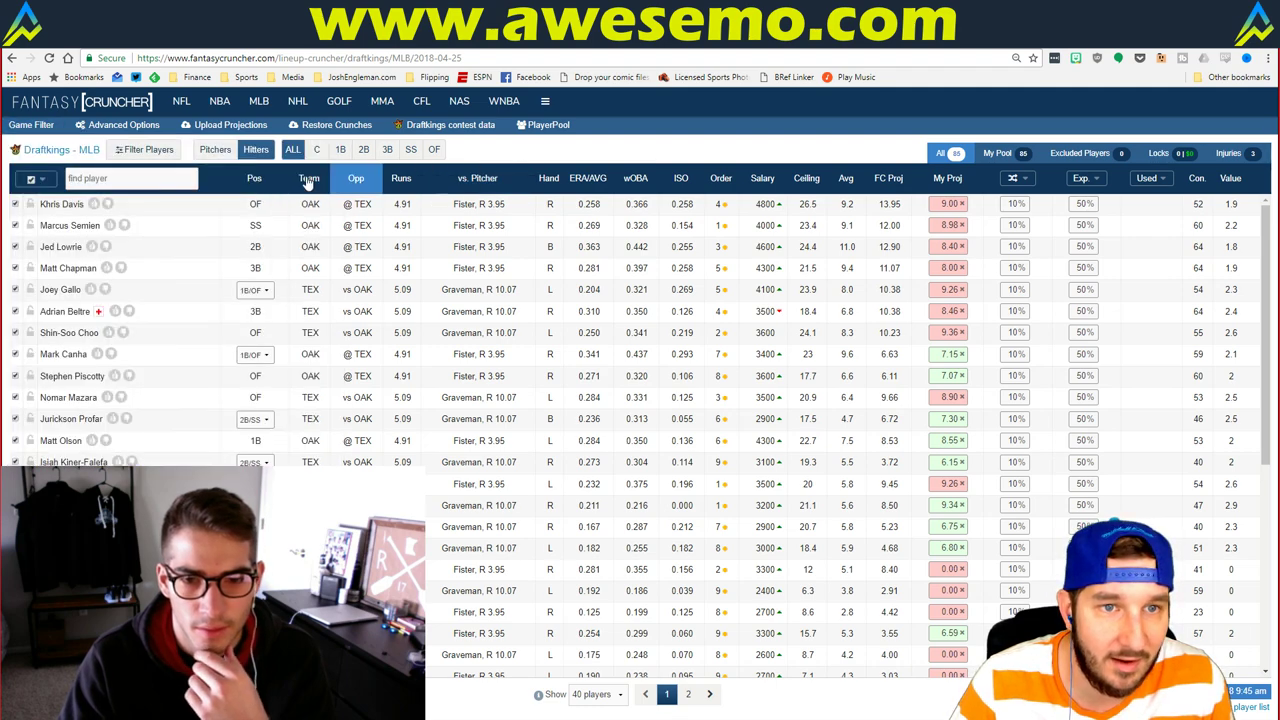
{"action": "scroll", "coordinate": [650, 400], "scroll_direction": "down", "scroll_amount": 4}
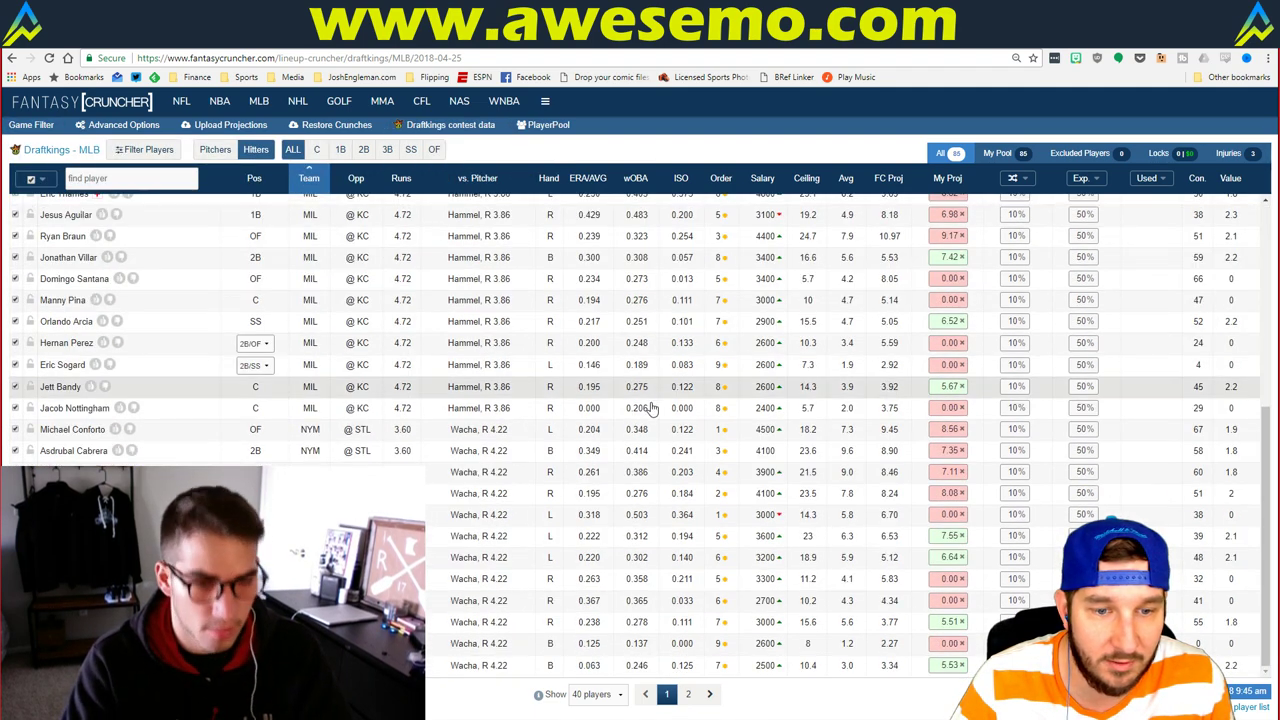
{"action": "left_click", "coordinate": [711, 695]}
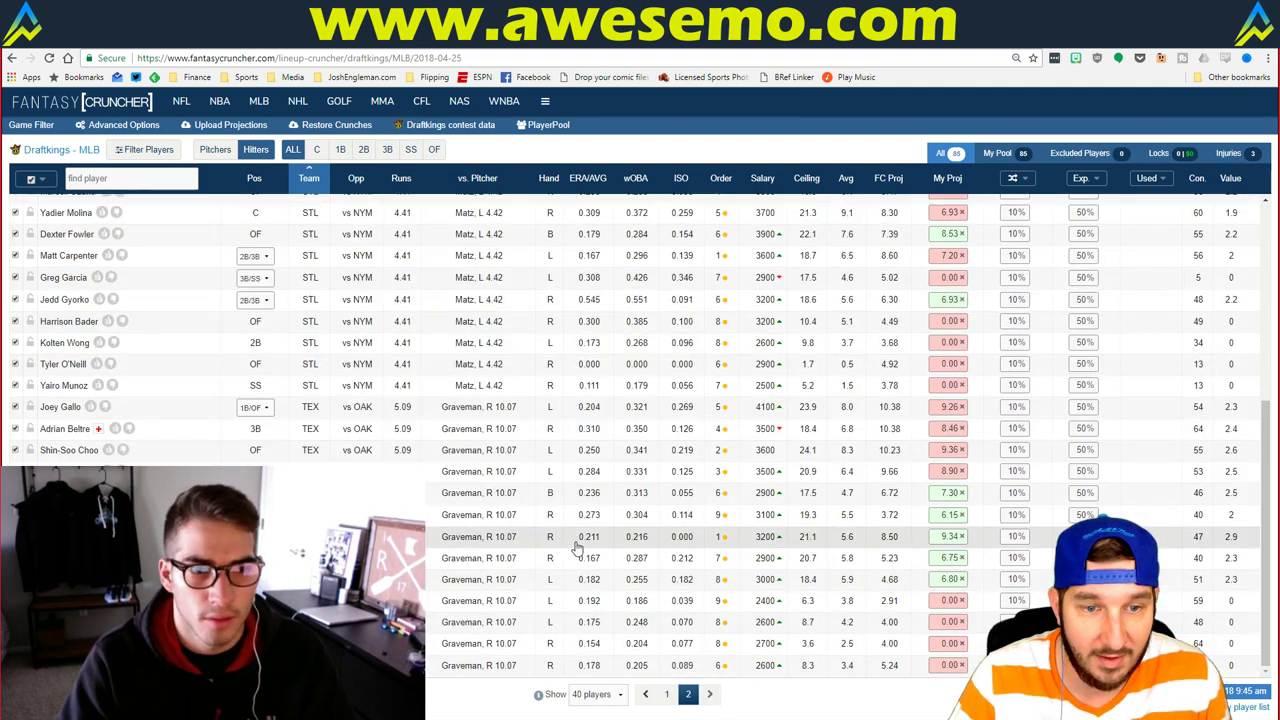
{"action": "scroll", "coordinate": [540, 420], "scroll_direction": "up", "scroll_amount": 5}
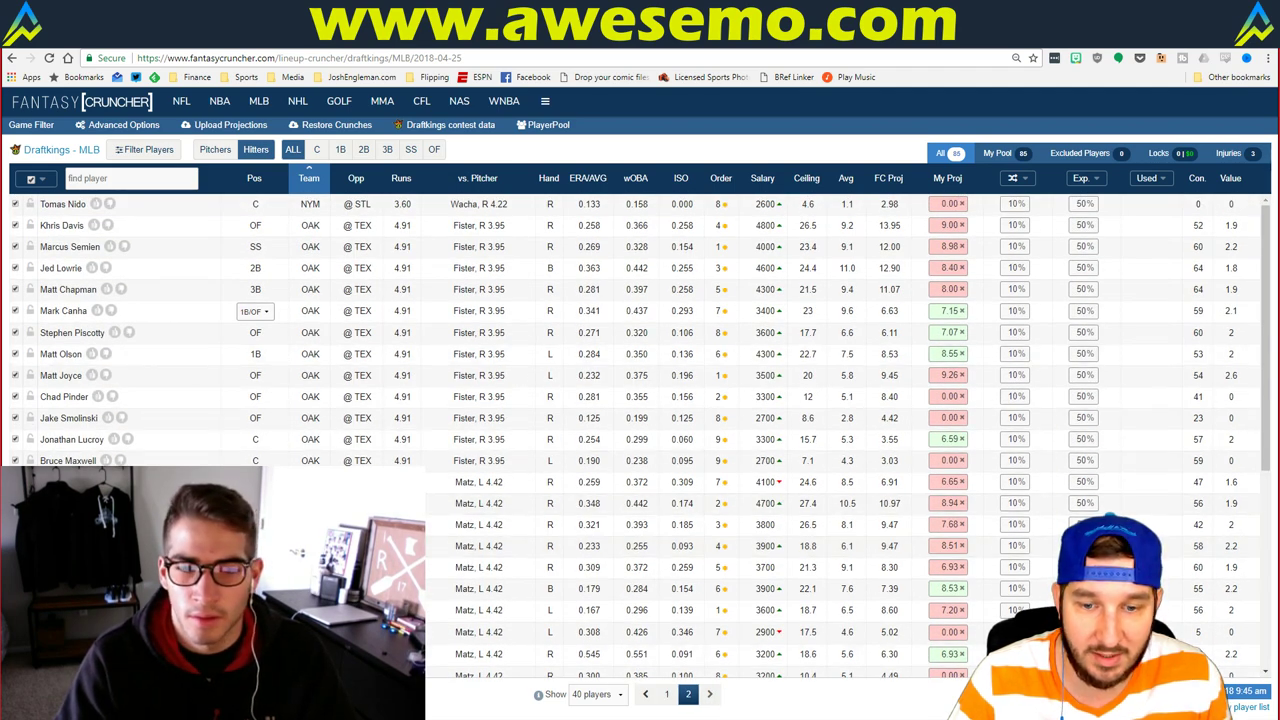
{"action": "left_click", "coordinate": [647, 697]}
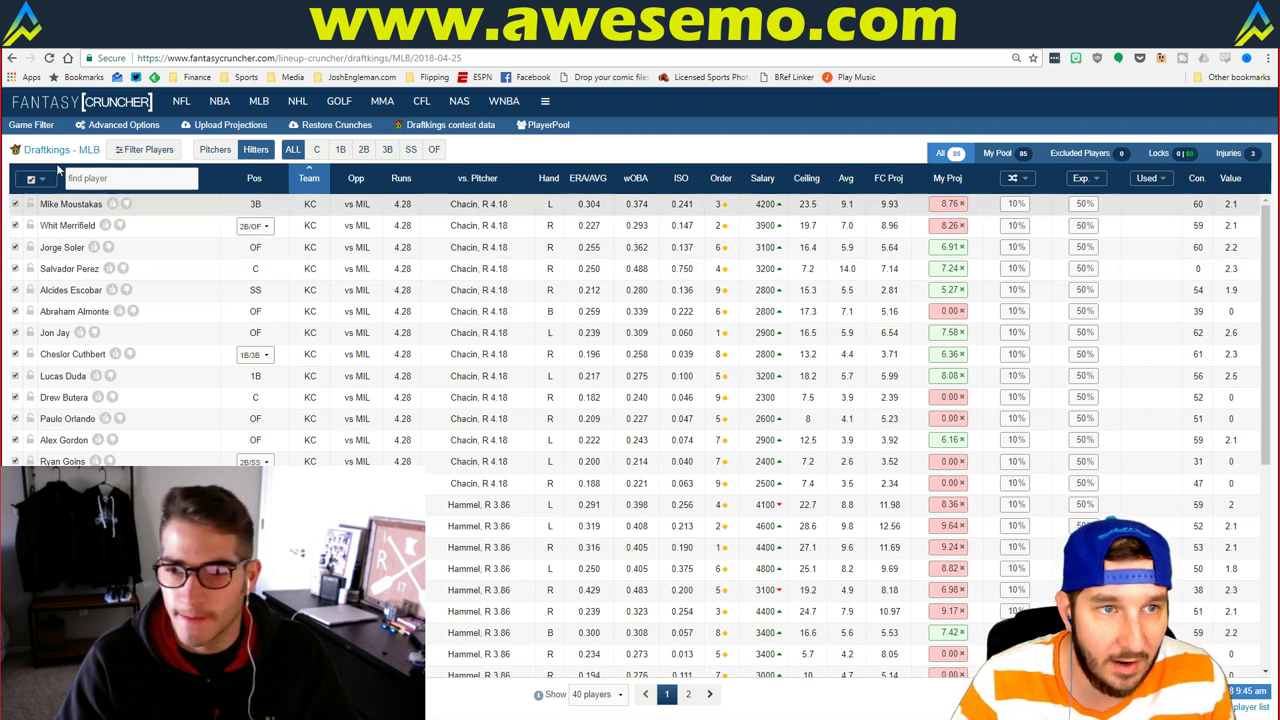
Select all games in the DraftKings game filter so the player list covers every matchup
{"action": "left_click", "coordinate": [44, 126]}
{"action": "left_click", "coordinate": [44, 126]}
{"action": "left_click", "coordinate": [15, 124]}
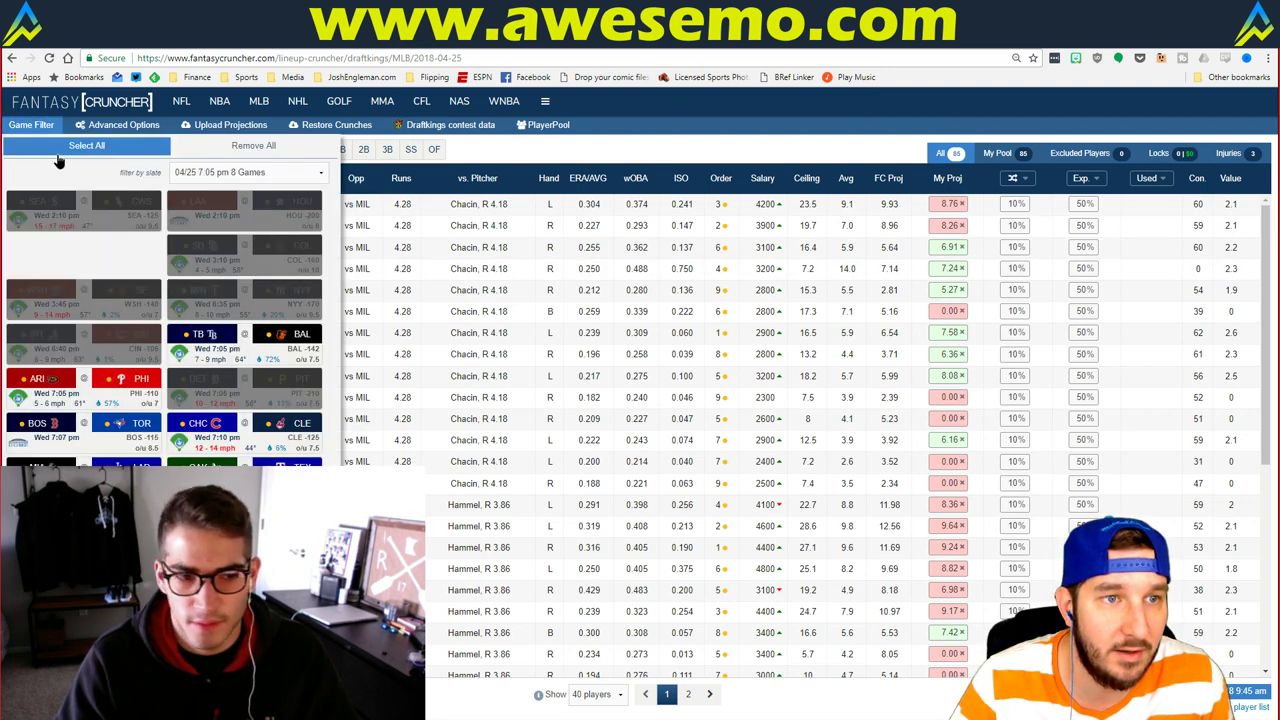
{"action": "left_click", "coordinate": [87, 145]}
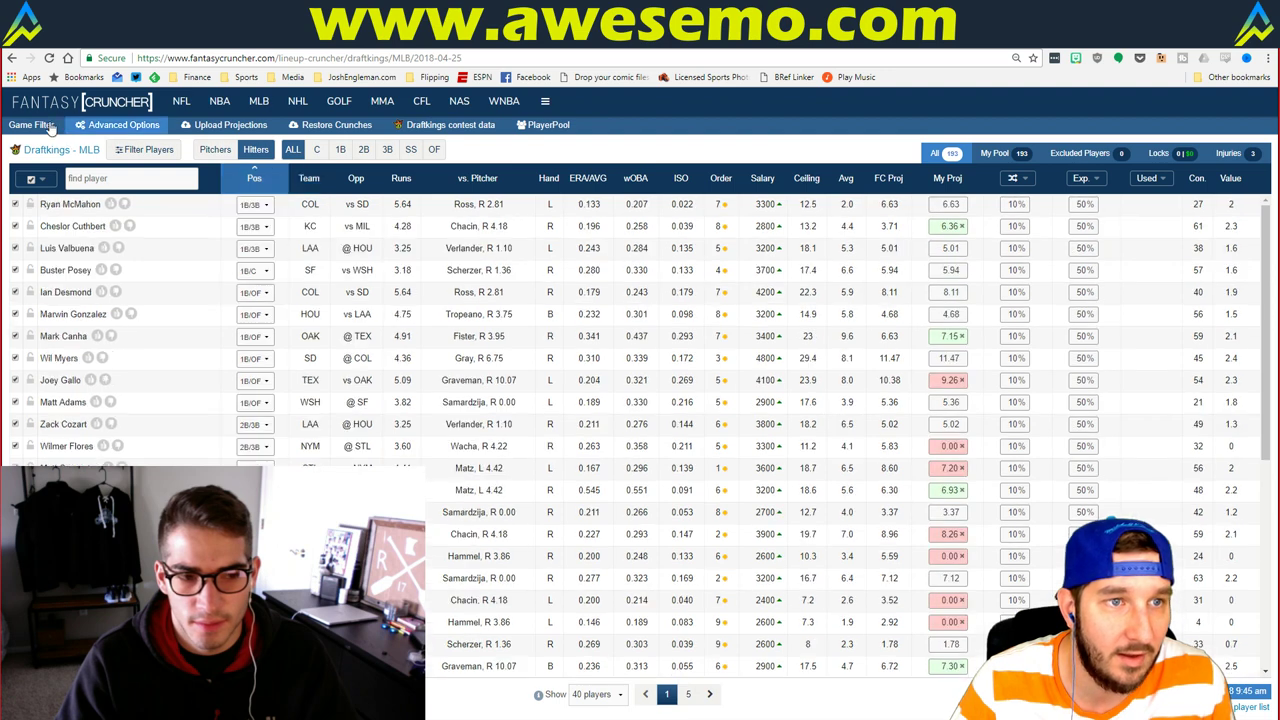
Check the available DraftKings slates in the game filter, close it and view the pitchers list
{"action": "left_click", "coordinate": [31, 124]}
{"action": "left_click", "coordinate": [233, 171]}
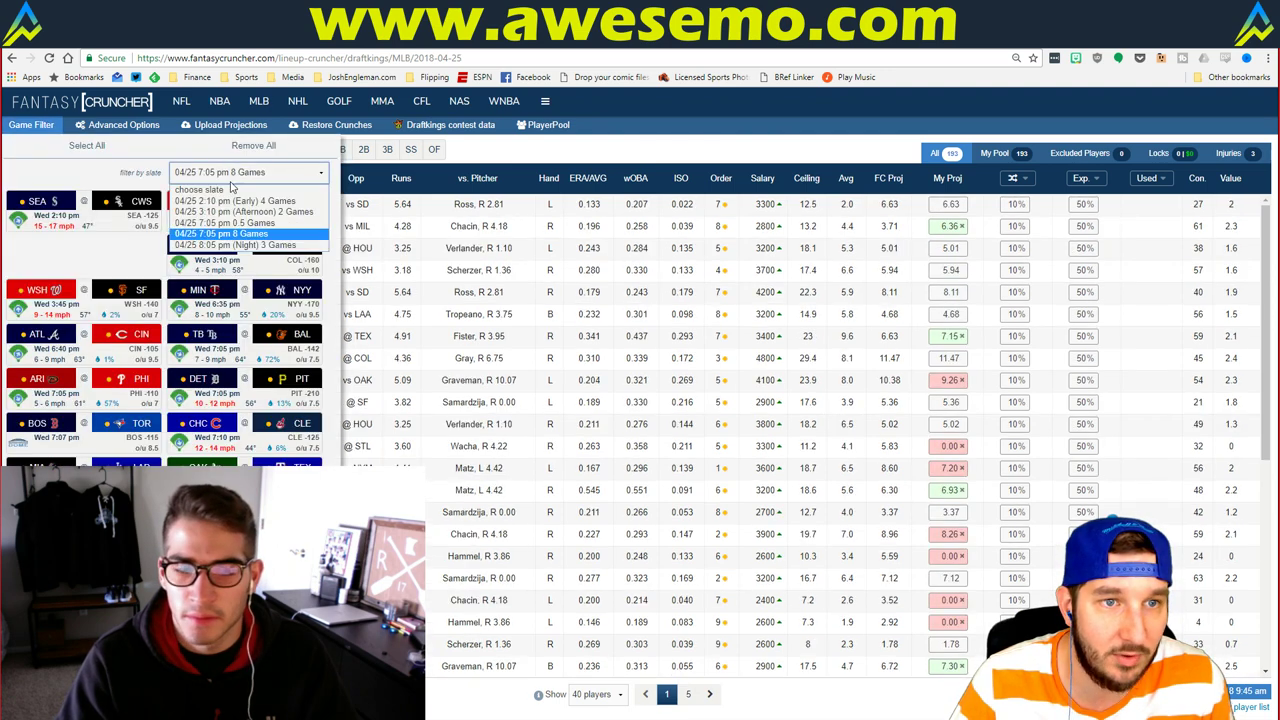
{"action": "left_click", "coordinate": [232, 197]}
{"action": "left_click", "coordinate": [565, 165]}
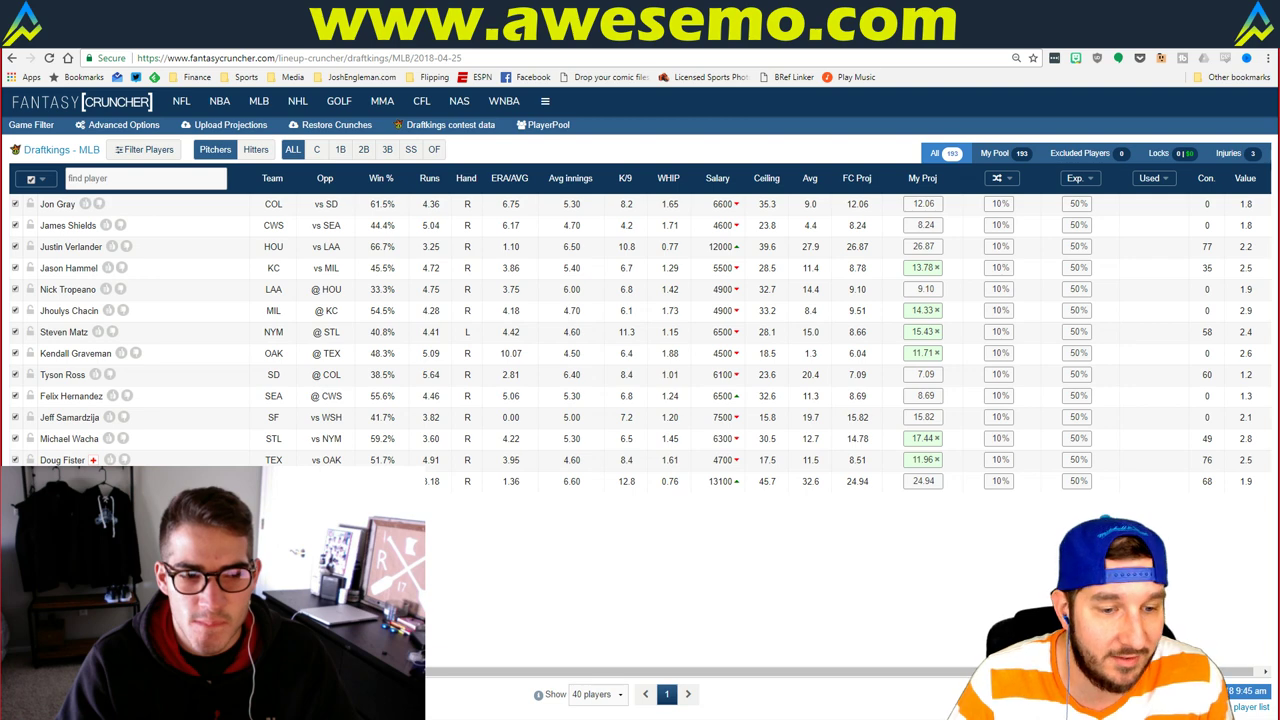
Switch to the Excel projection workbook and set the matchup team to Indians in place of Cardinals
{"action": "key", "text": "alt+Tab"}
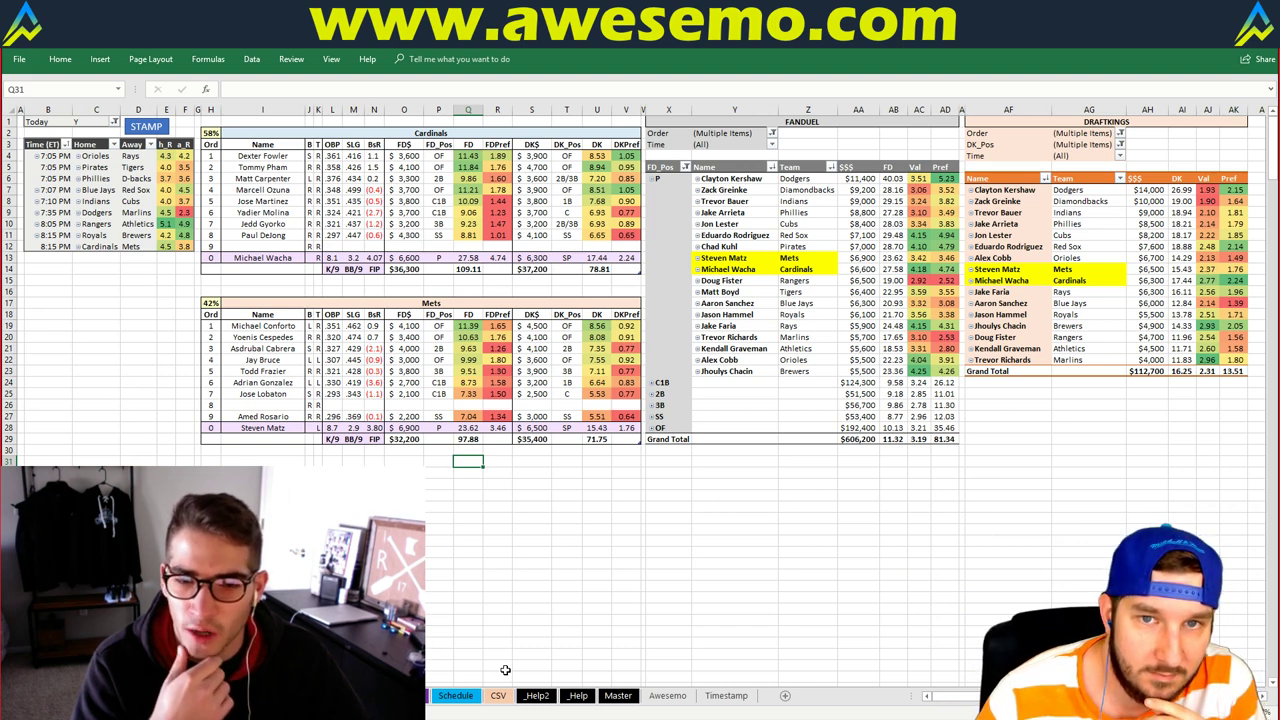
{"action": "left_click", "coordinate": [457, 134]}
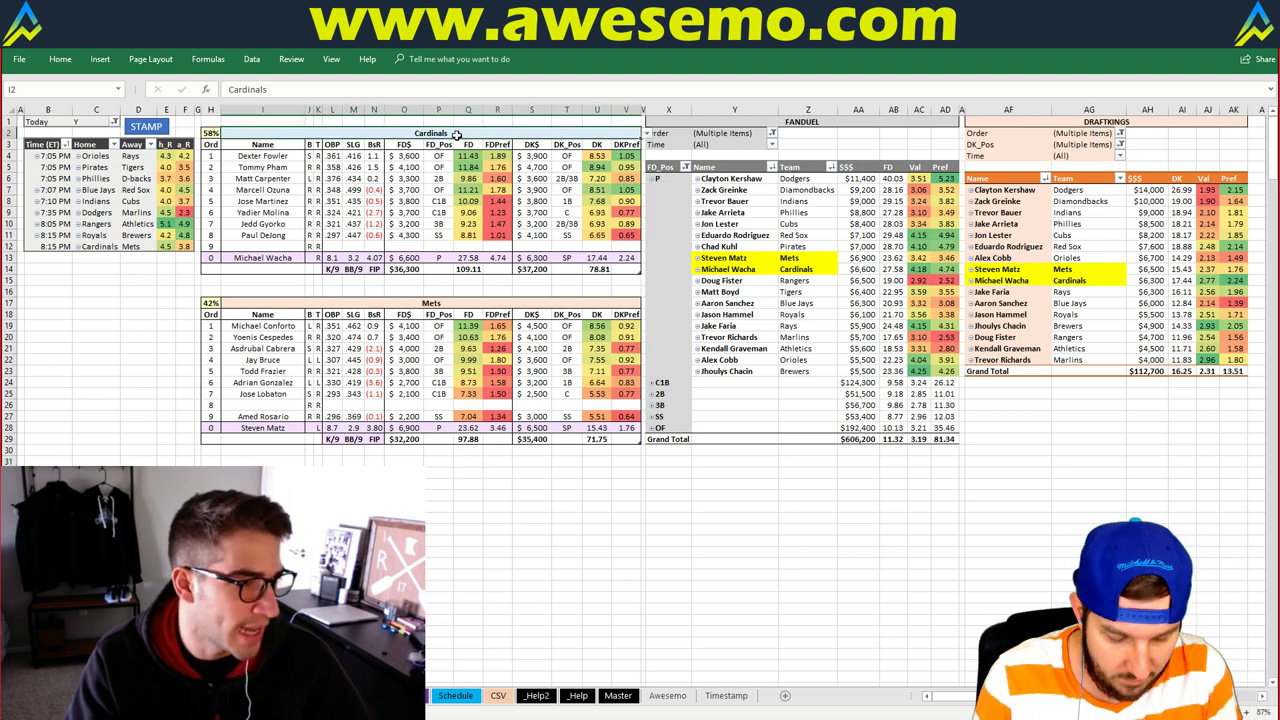
{"action": "type", "text": "Indians"}
{"action": "key", "text": "Return"}
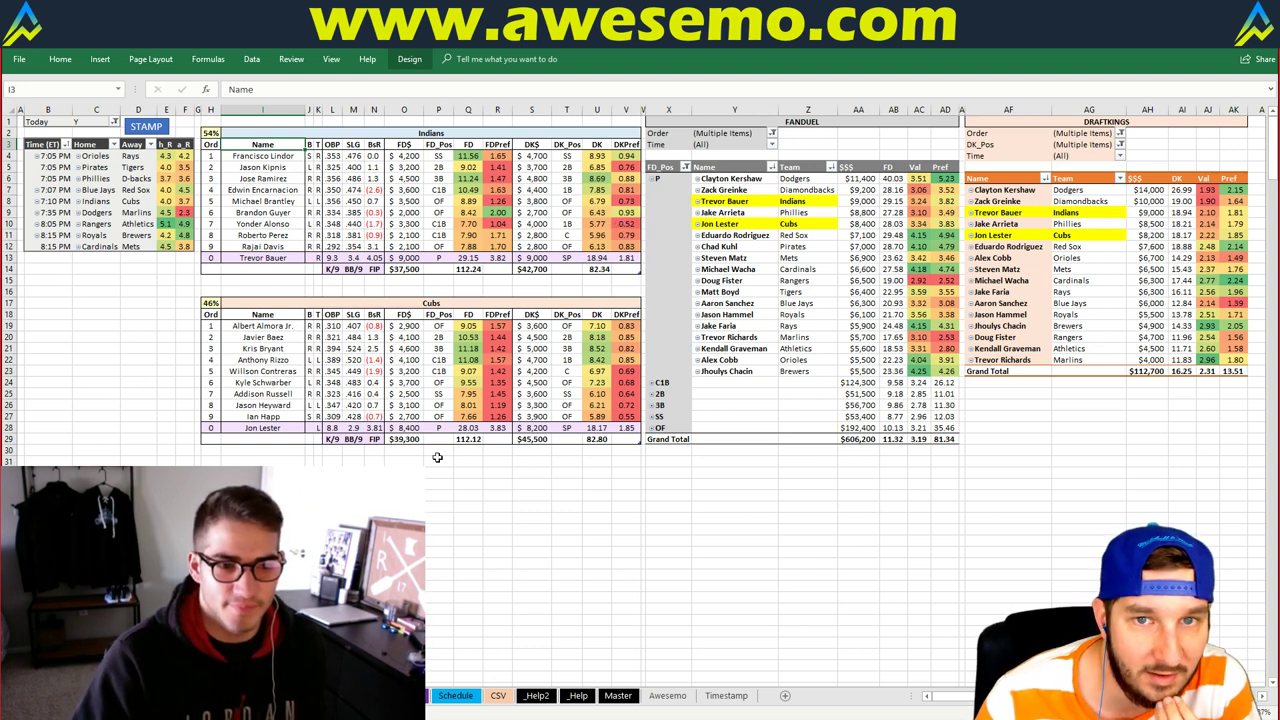
{"action": "left_click", "coordinate": [518, 516]}
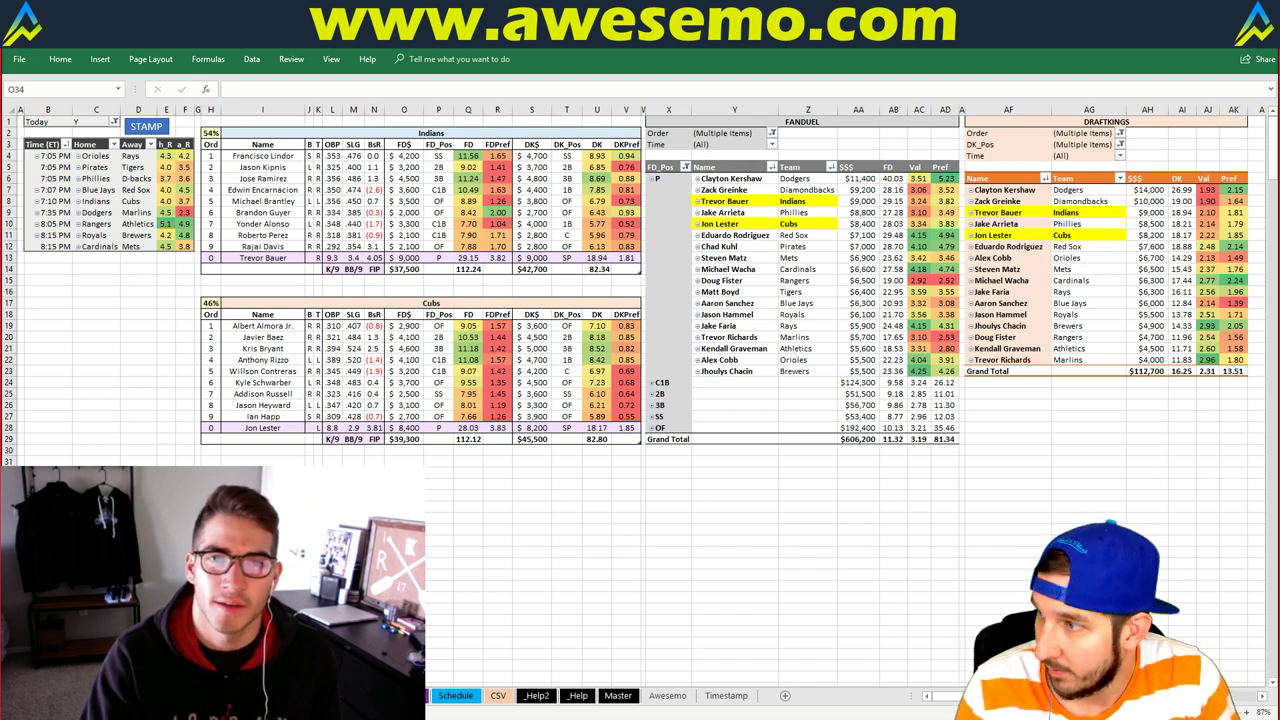
Switch to the browser and look through the NBA contests in the Playline lobby
{"action": "key", "text": "alt+Tab"}
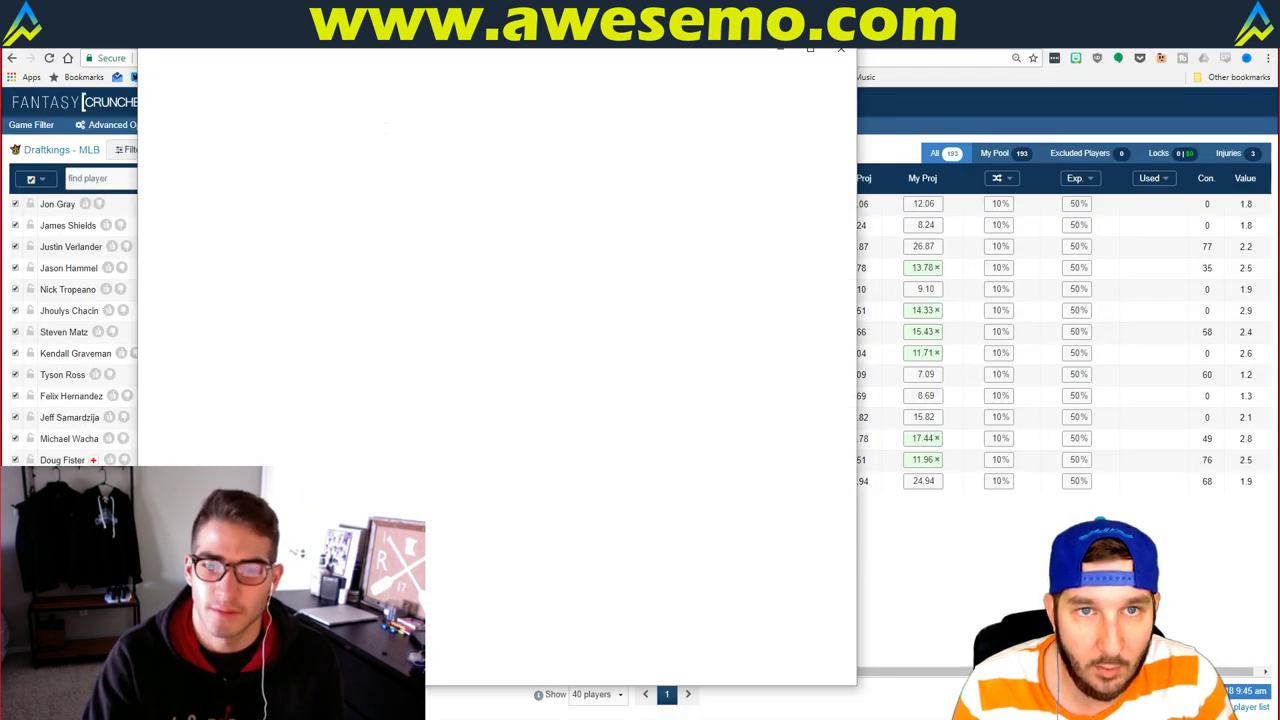
{"action": "double_click", "coordinate": [429, 117]}
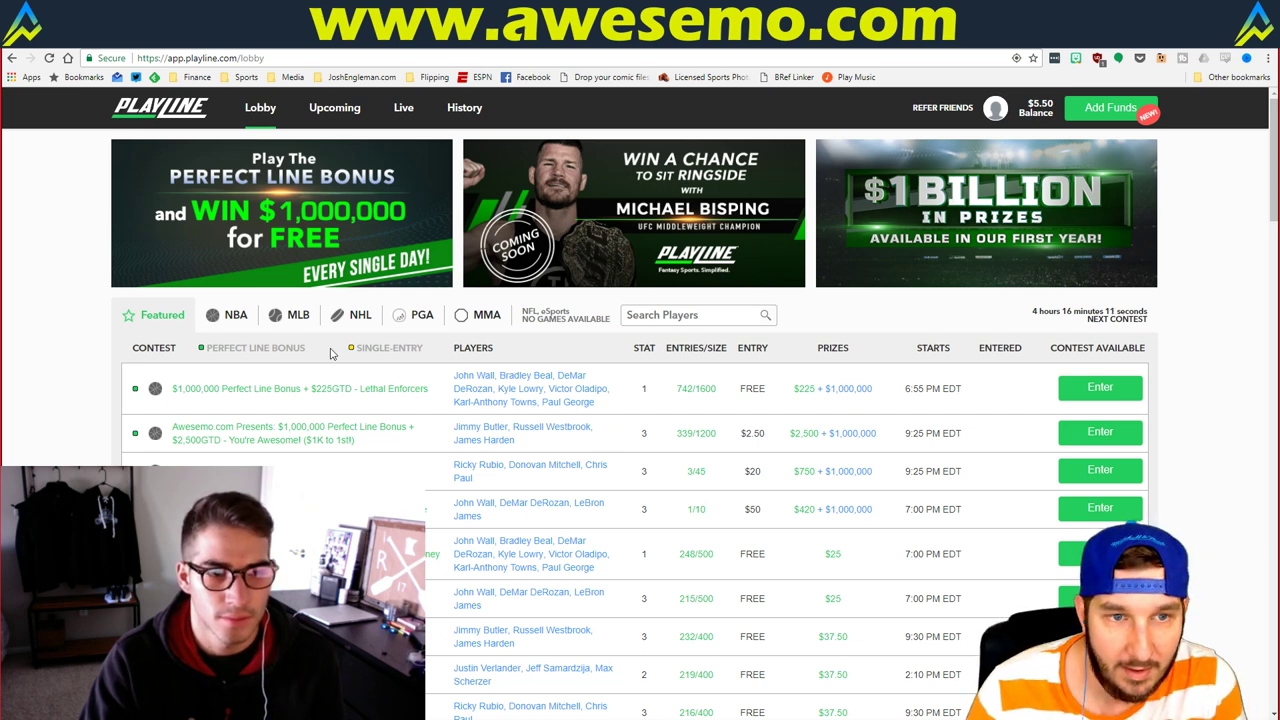
{"action": "left_click", "coordinate": [236, 318]}
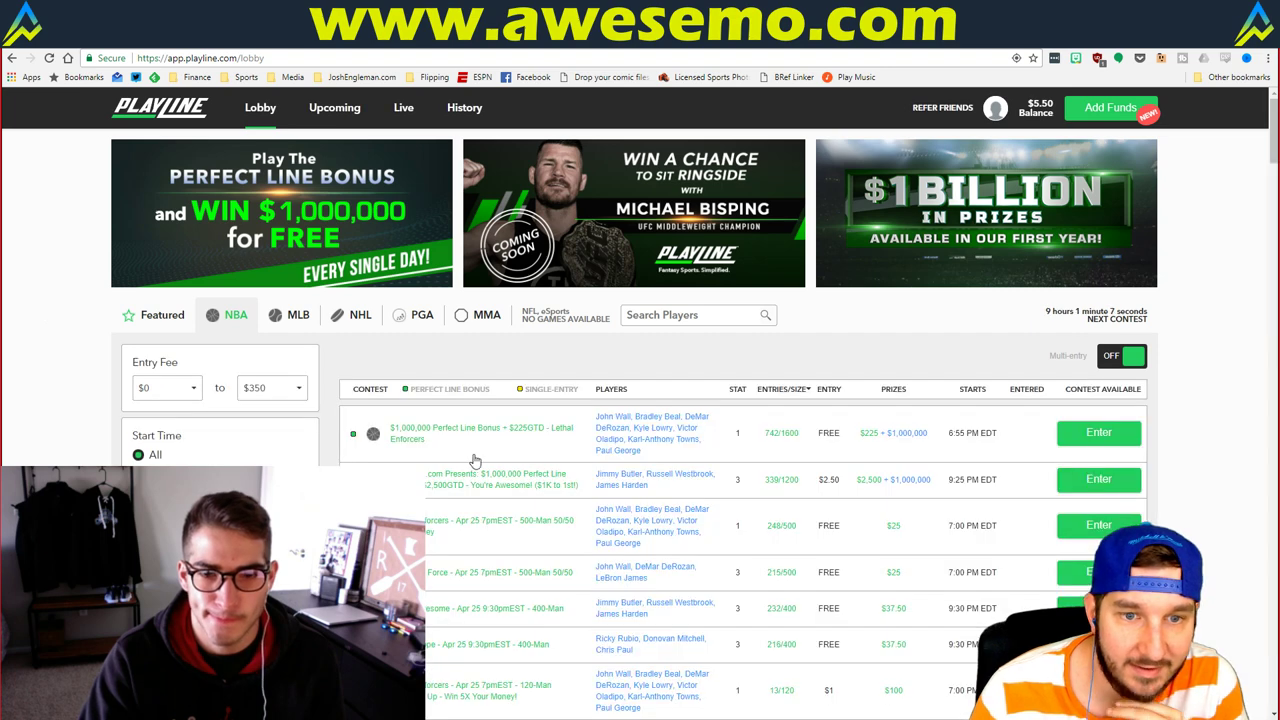
{"action": "scroll", "coordinate": [612, 398], "scroll_direction": "down", "scroll_amount": 2}
{"action": "scroll", "coordinate": [612, 398], "scroll_direction": "down", "scroll_amount": 1}
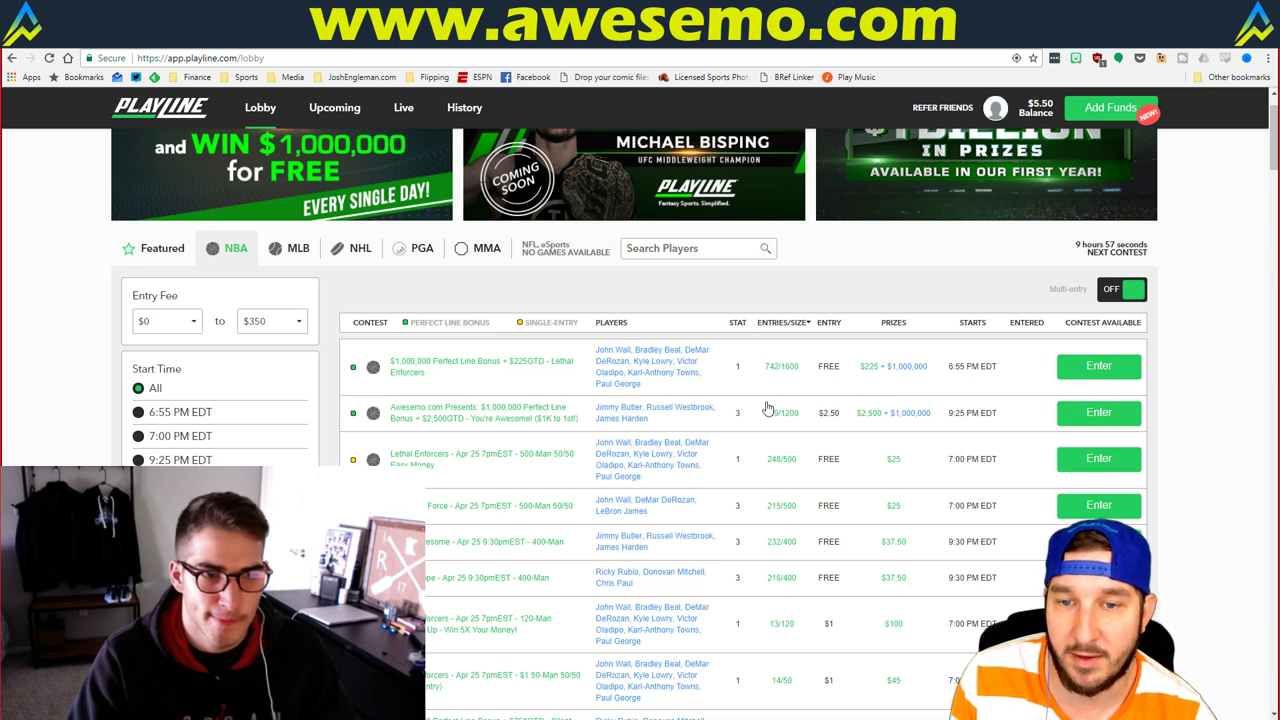
{"action": "mouse_move", "coordinate": [734, 420]}
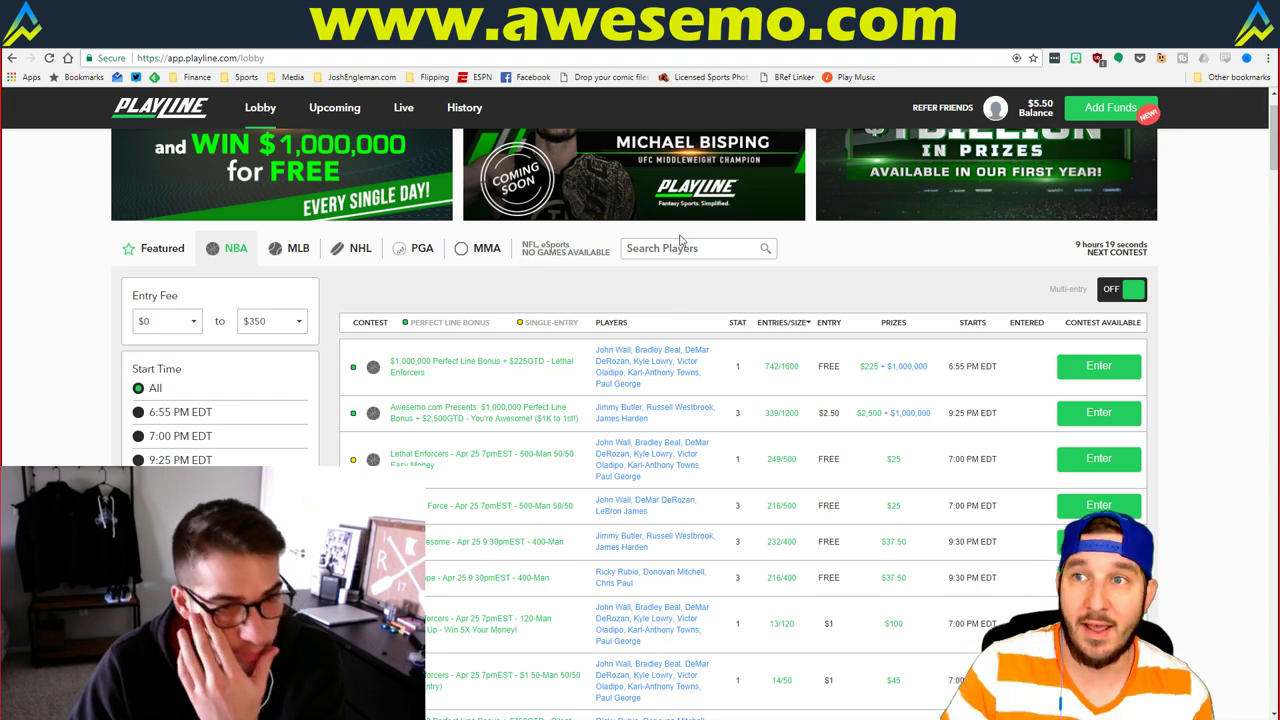
Leave the Playline lobby and return to the Indians and Cubs matchup in the Excel workbook
{"action": "key", "text": "ctrl+Tab"}
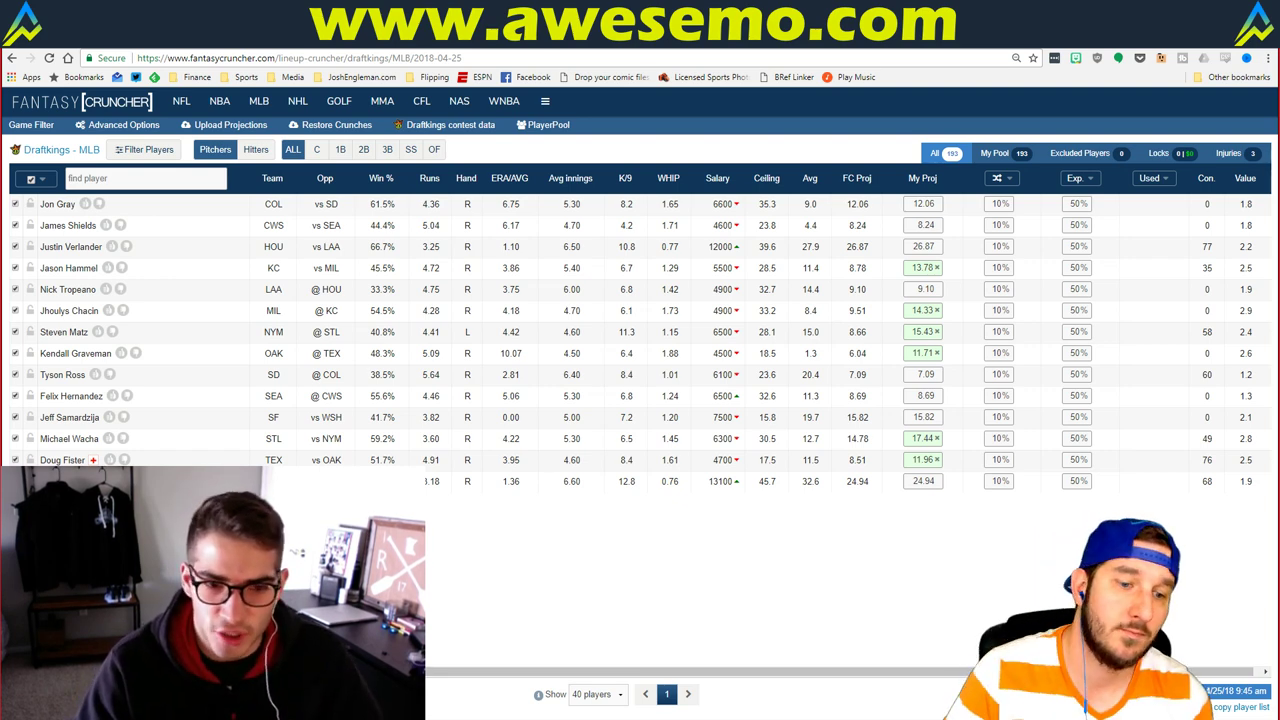
{"action": "key", "text": "alt+Tab"}
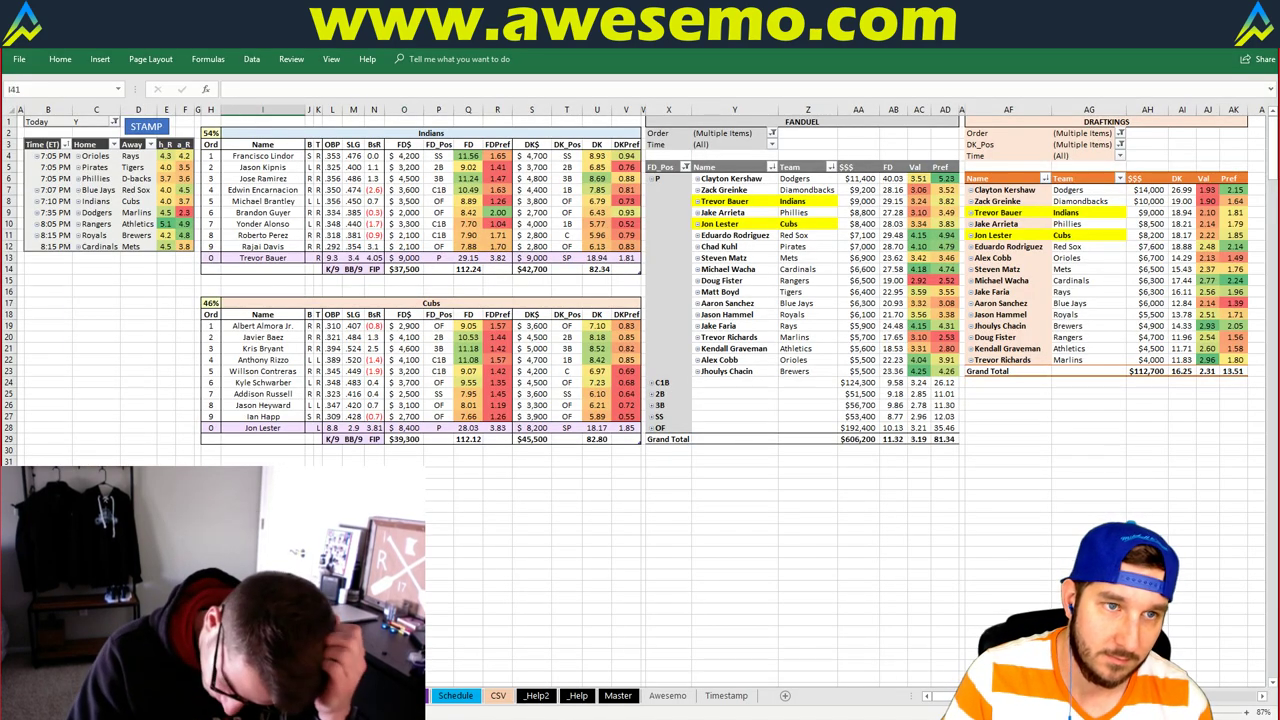
{"action": "left_click", "coordinate": [262, 529]}
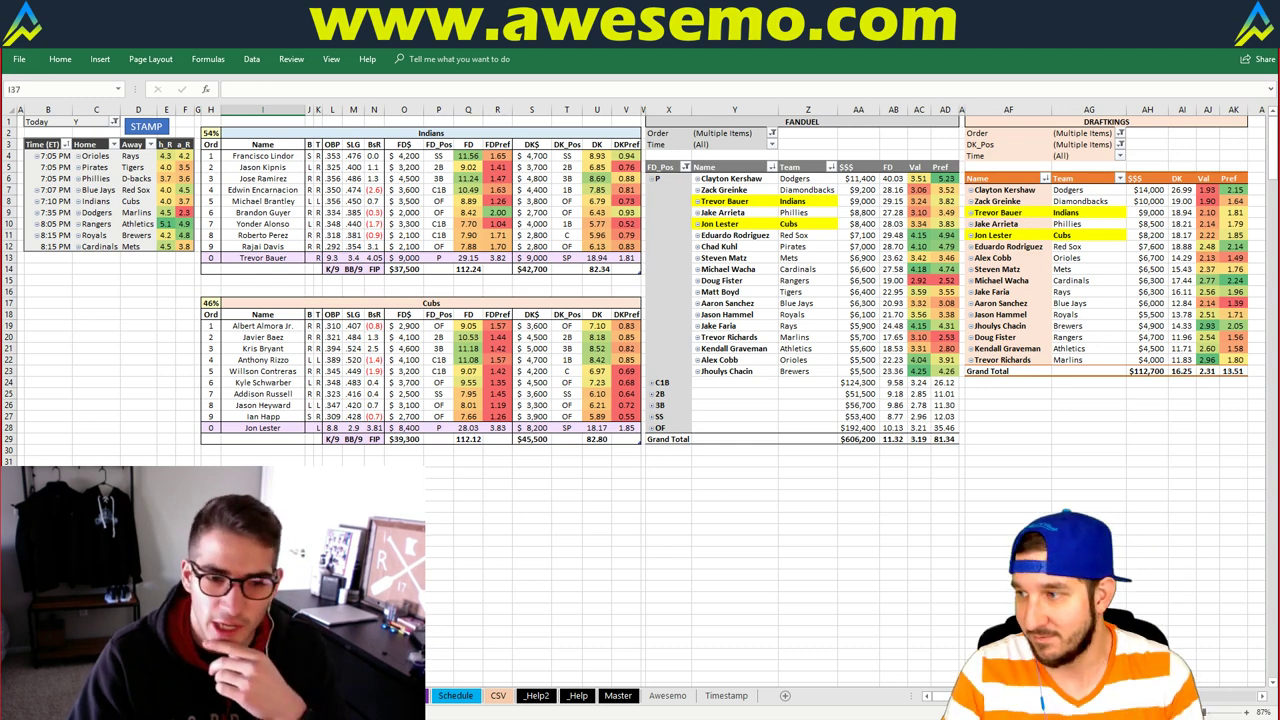